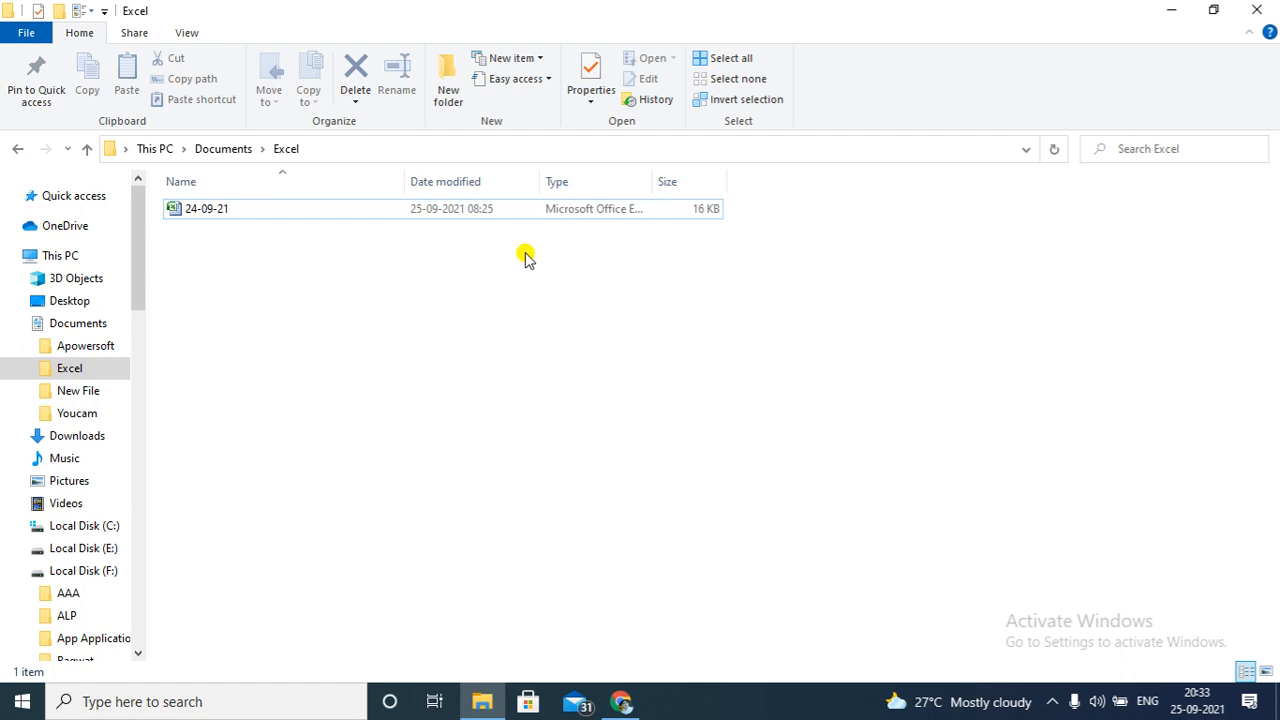
Create a new Microsoft Office Excel Worksheet in the Excel folder and name it 25-09-21
right_click(526, 255)
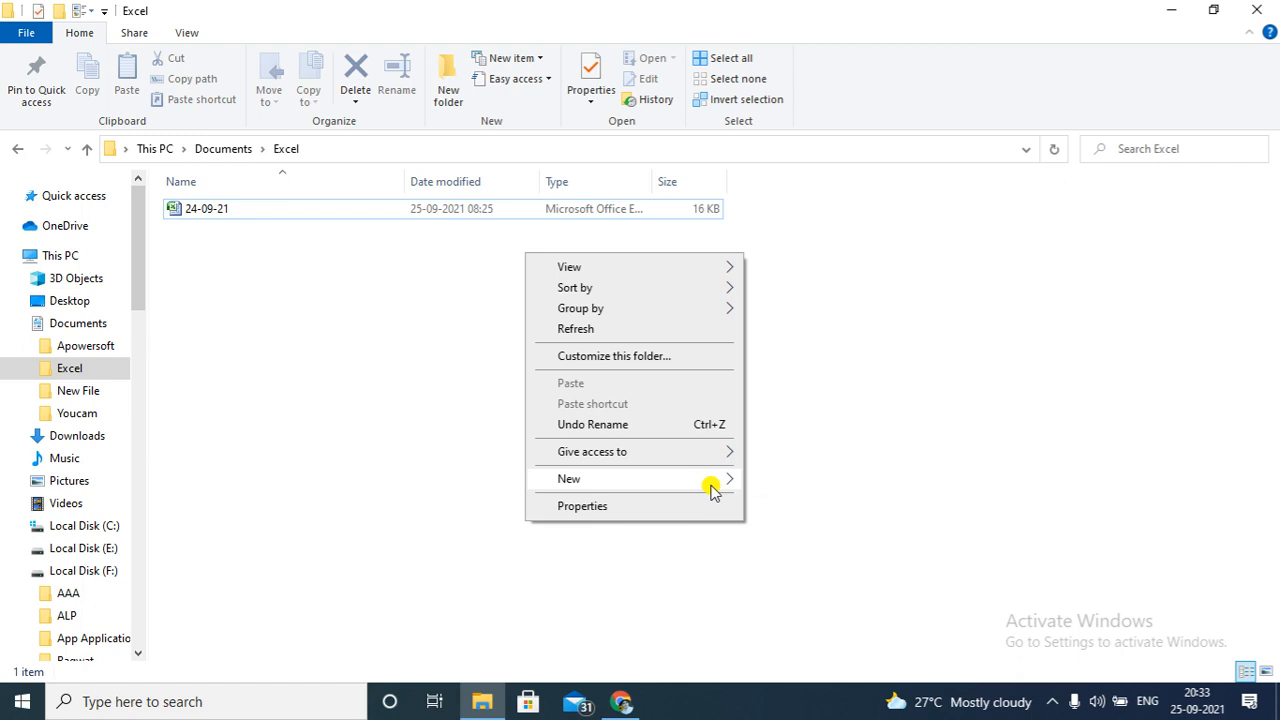
mouse_move(712, 485)
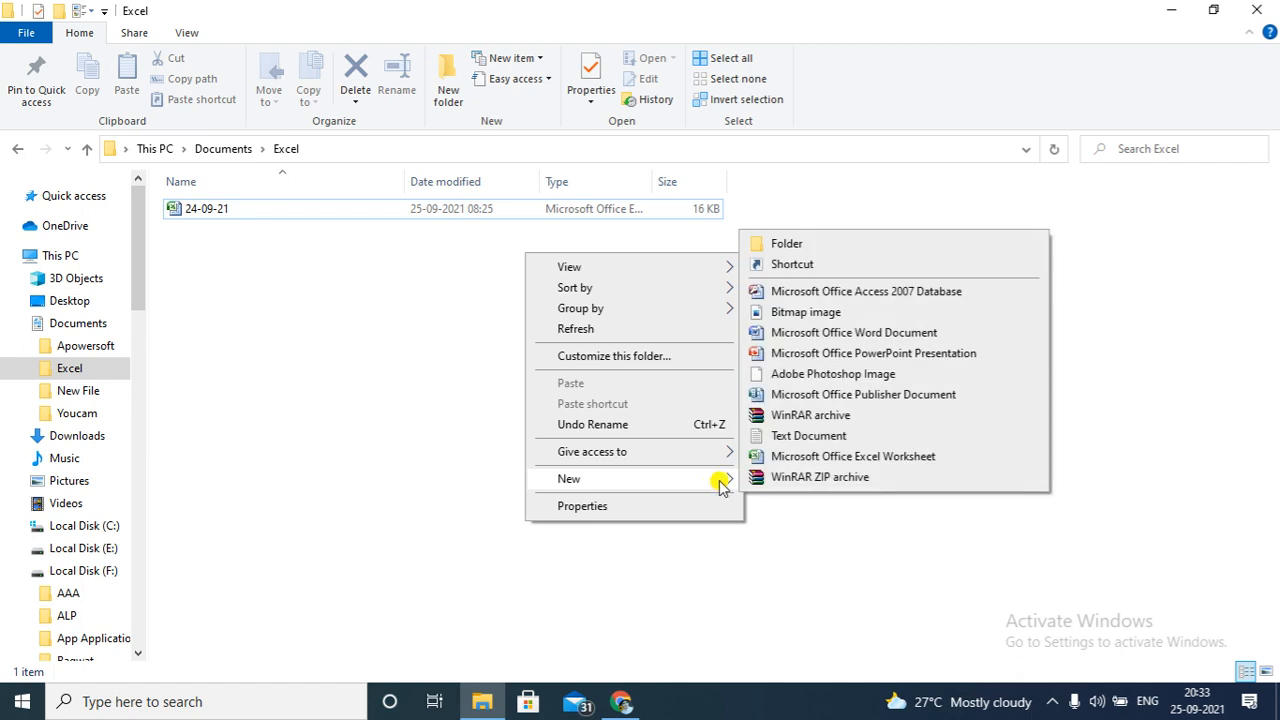
click(844, 458)
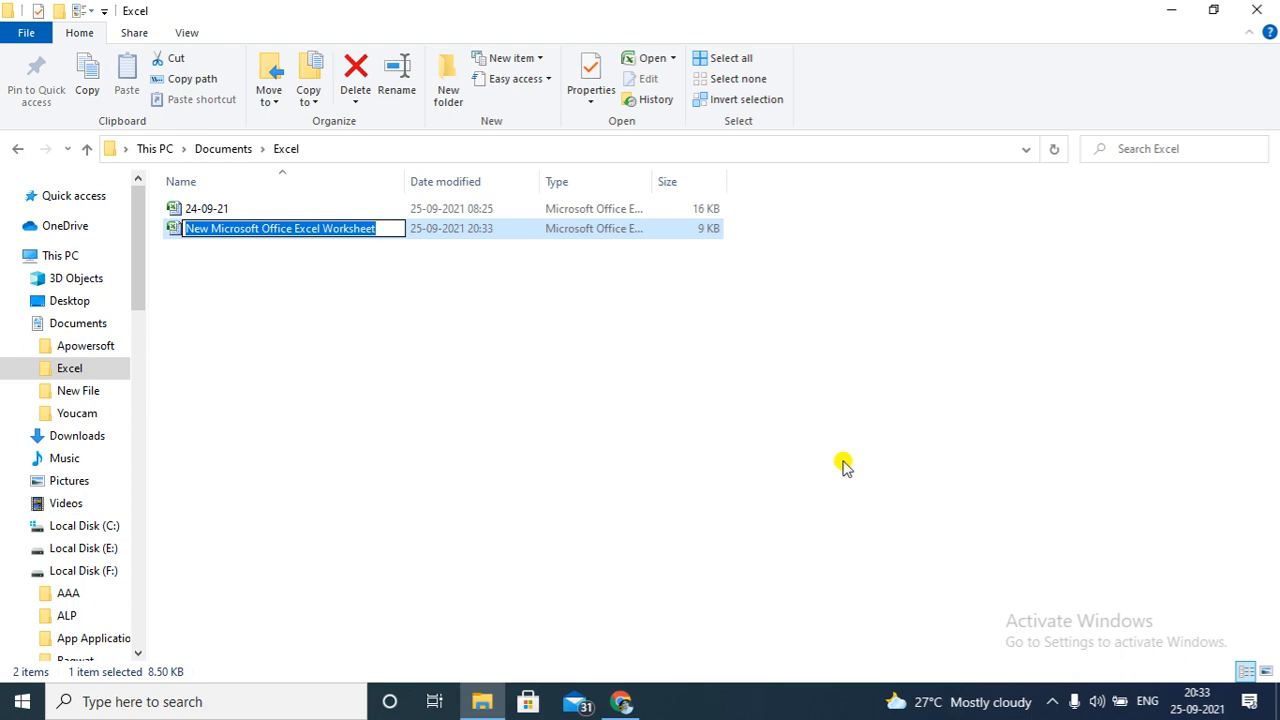
text(25-0)
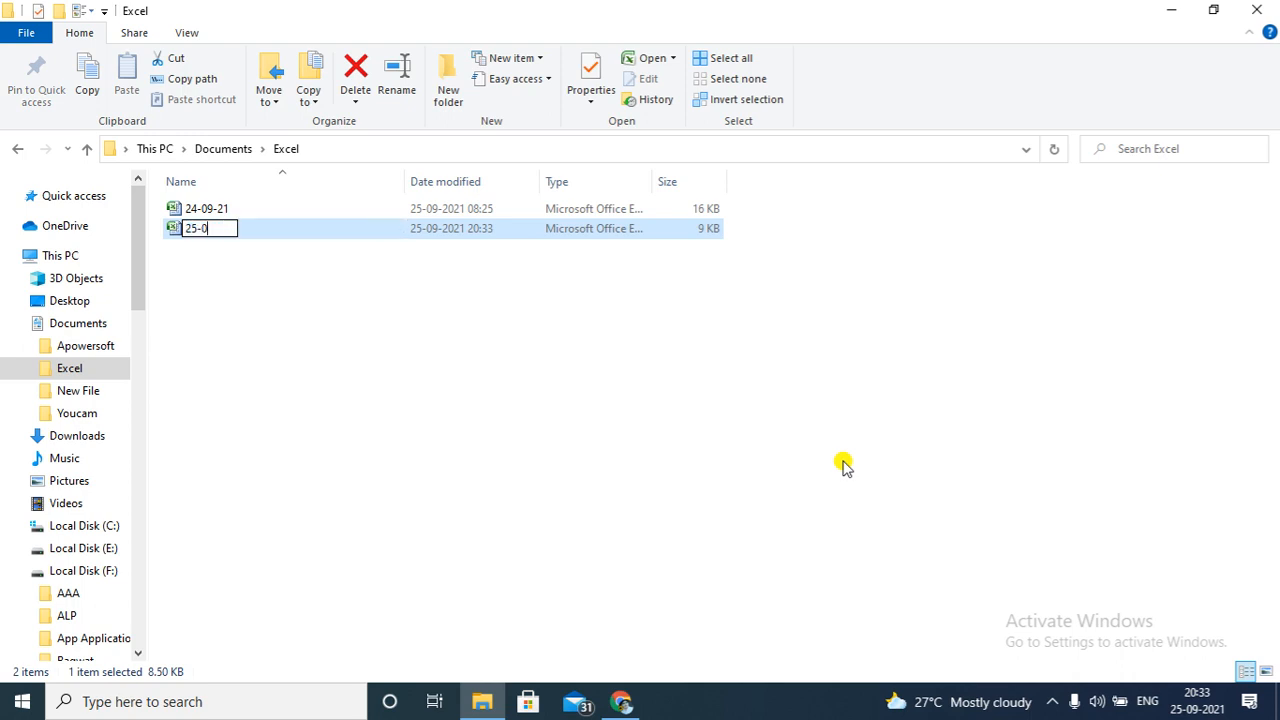
text(9-21)
key(Return)
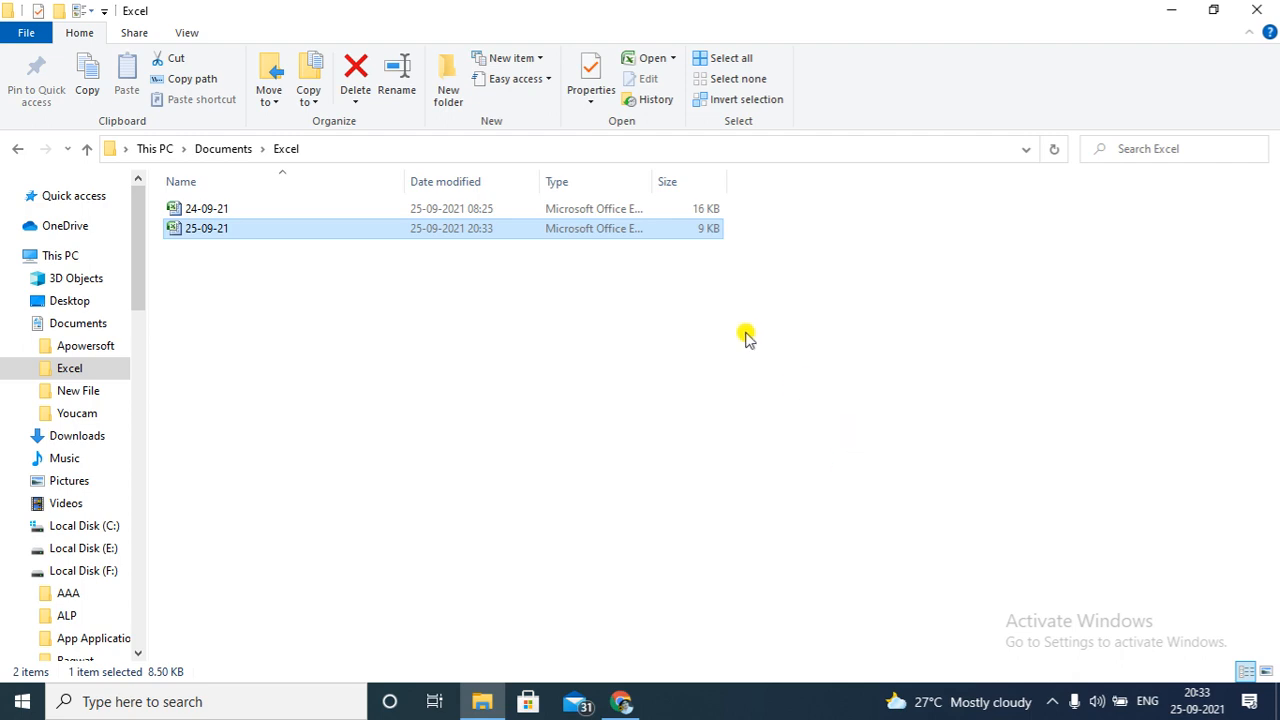
Open the 25-09-21 workbook and enlarge the sheet view to 160%
double_click(540, 228)
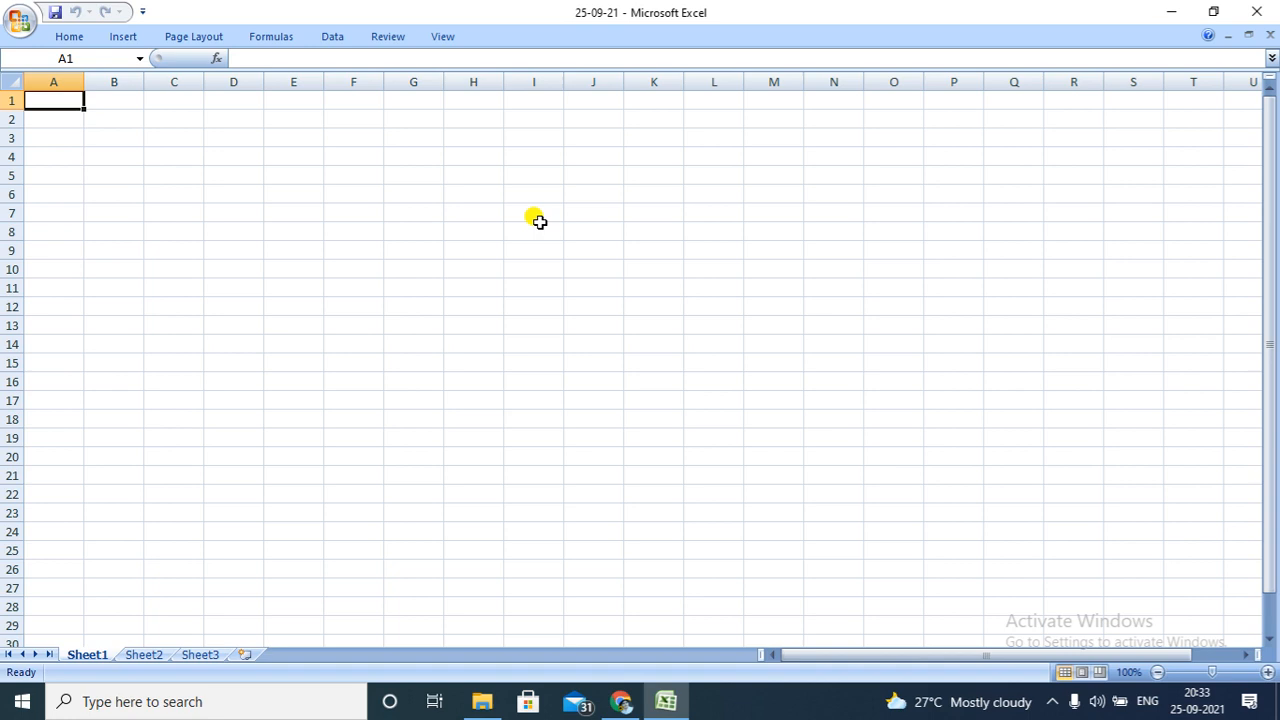
click(1271, 673)
click(1271, 673)
click(1271, 673)
click(1271, 673)
click(1271, 673)
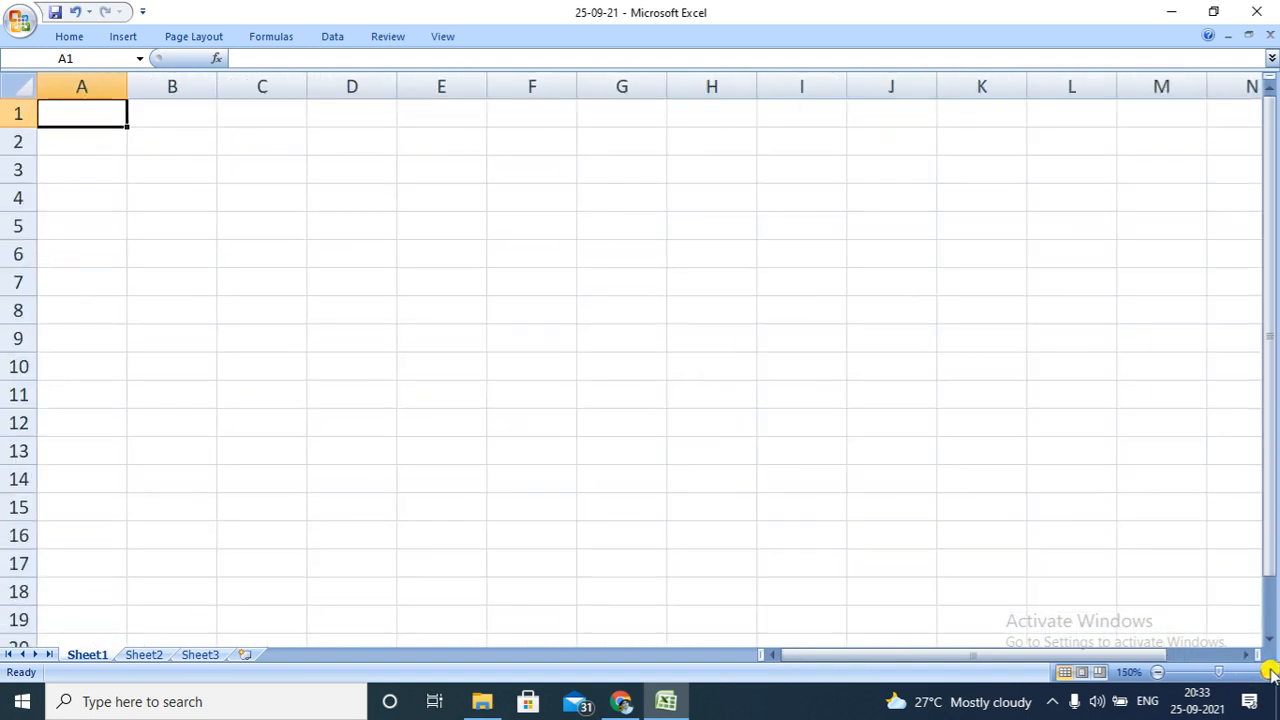
click(1271, 673)
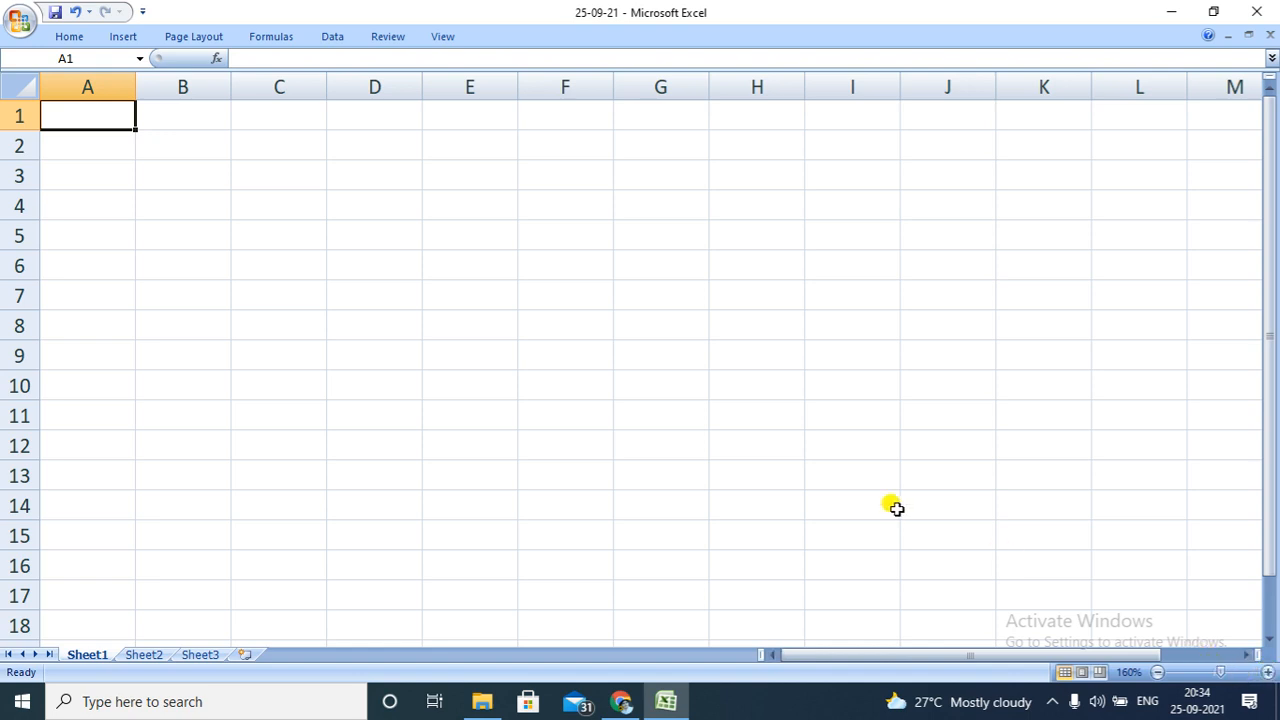
Enter the column headers Months in A1 and Sales Figure in B1
double_click(93, 116)
text(Mon)
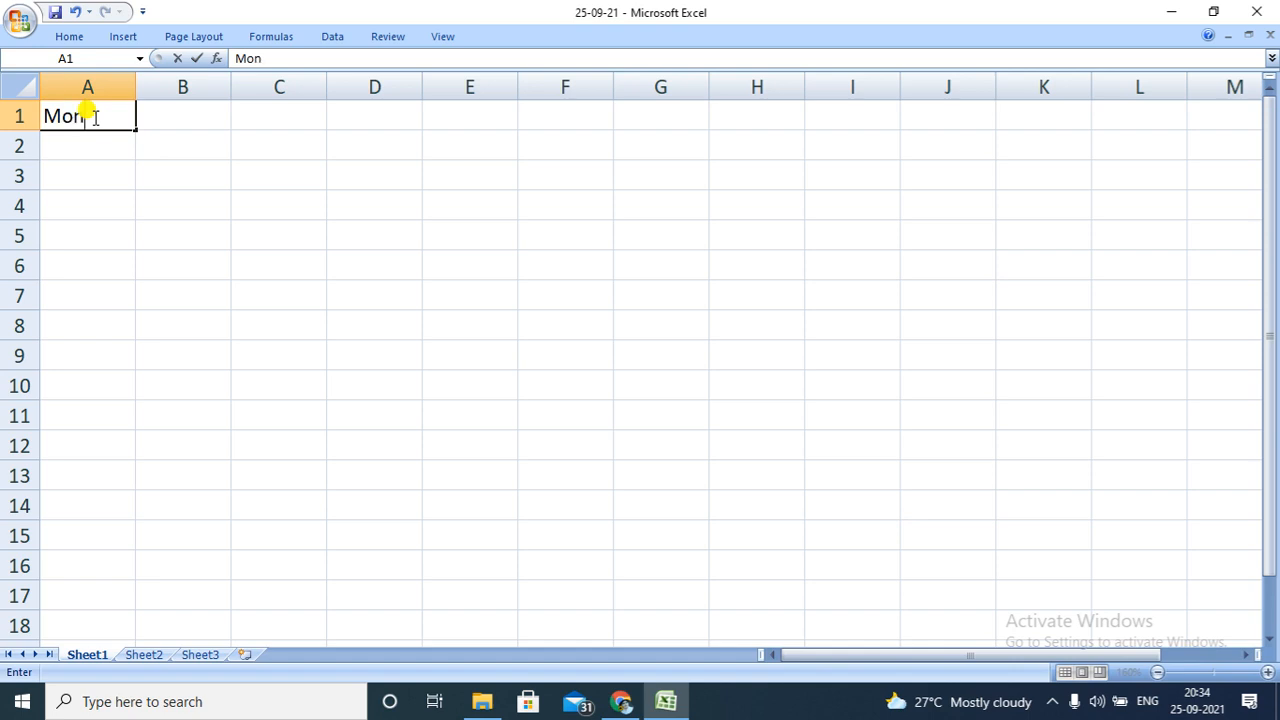
text(ths)
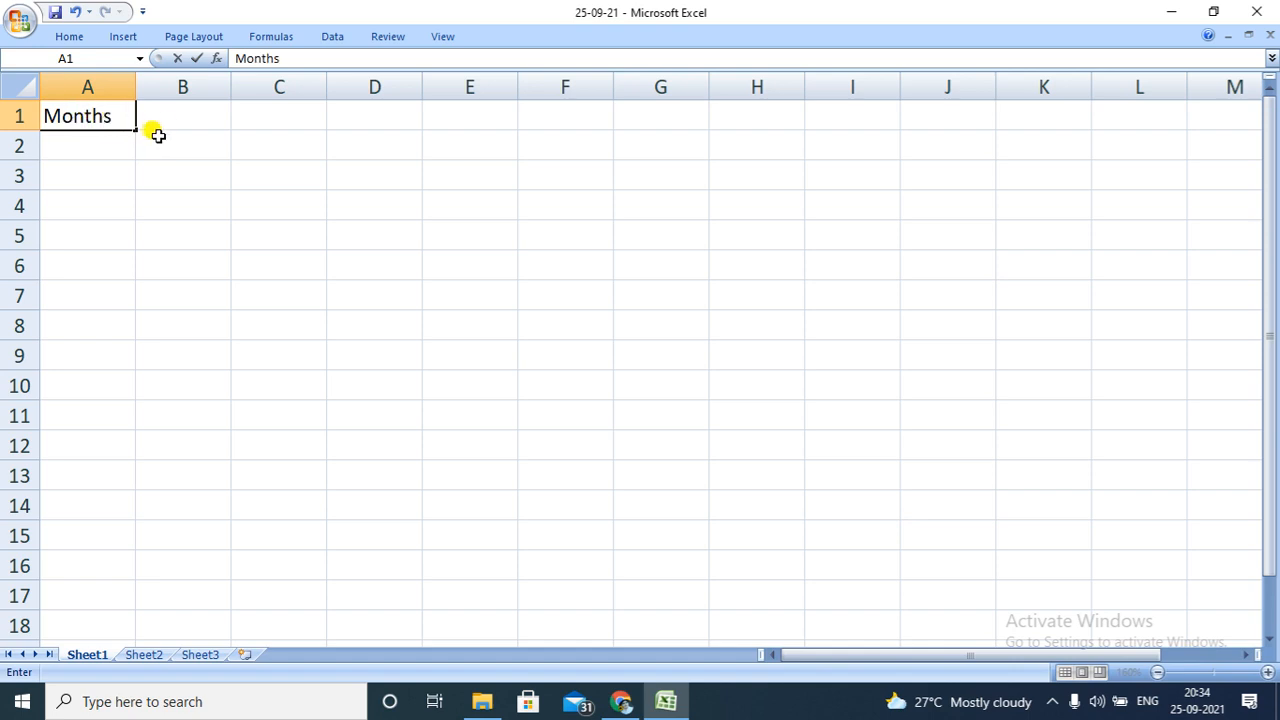
click(160, 120)
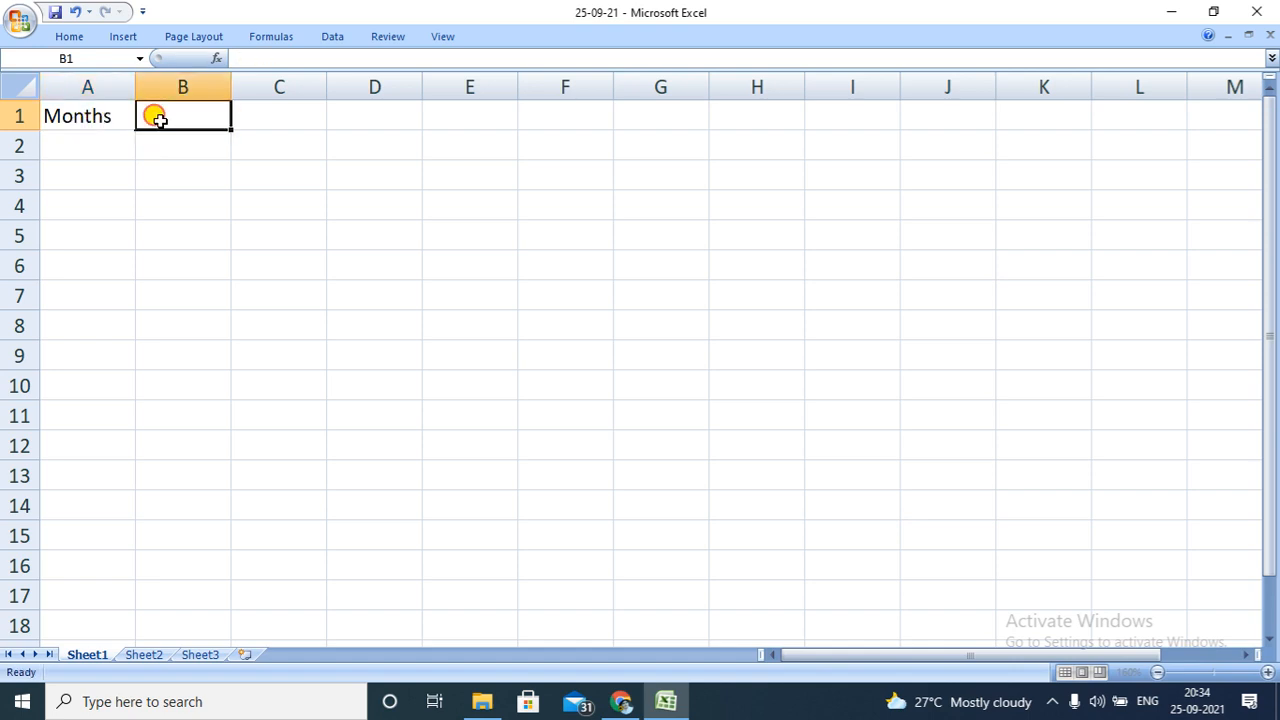
text(Sales Figure)
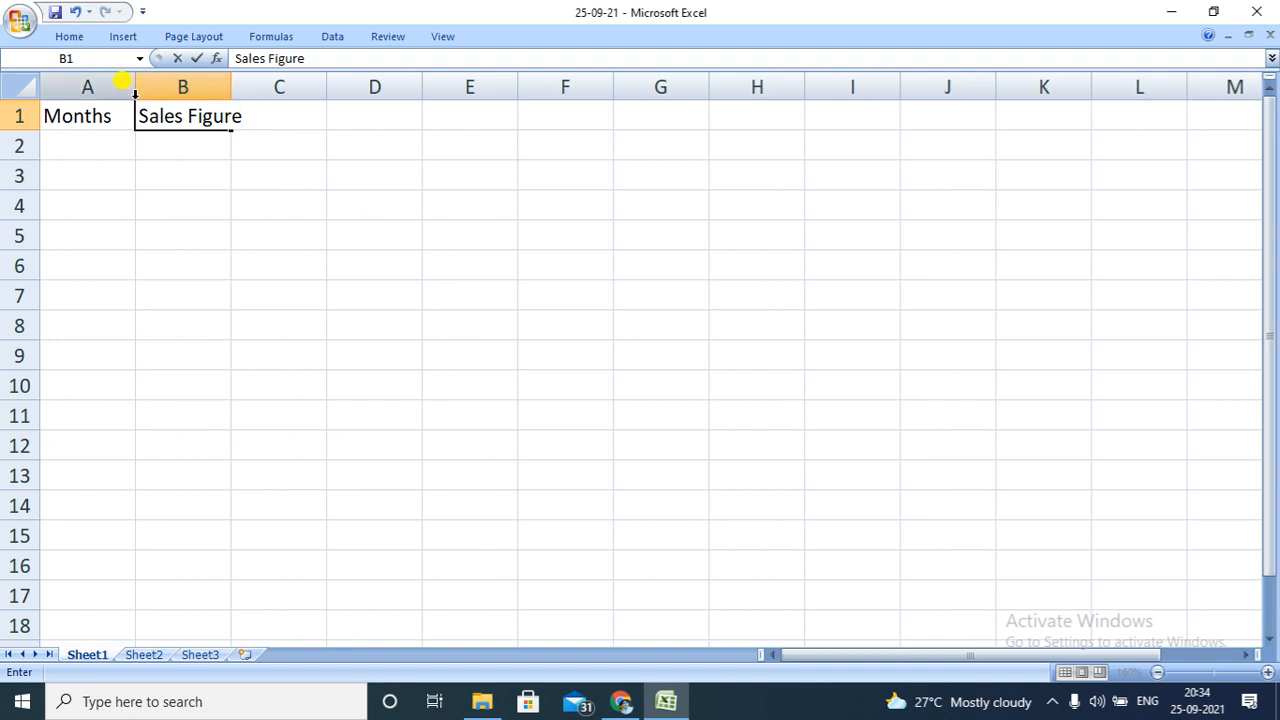
Widen columns A and B so both headers fit with room to spare
click(150, 102)
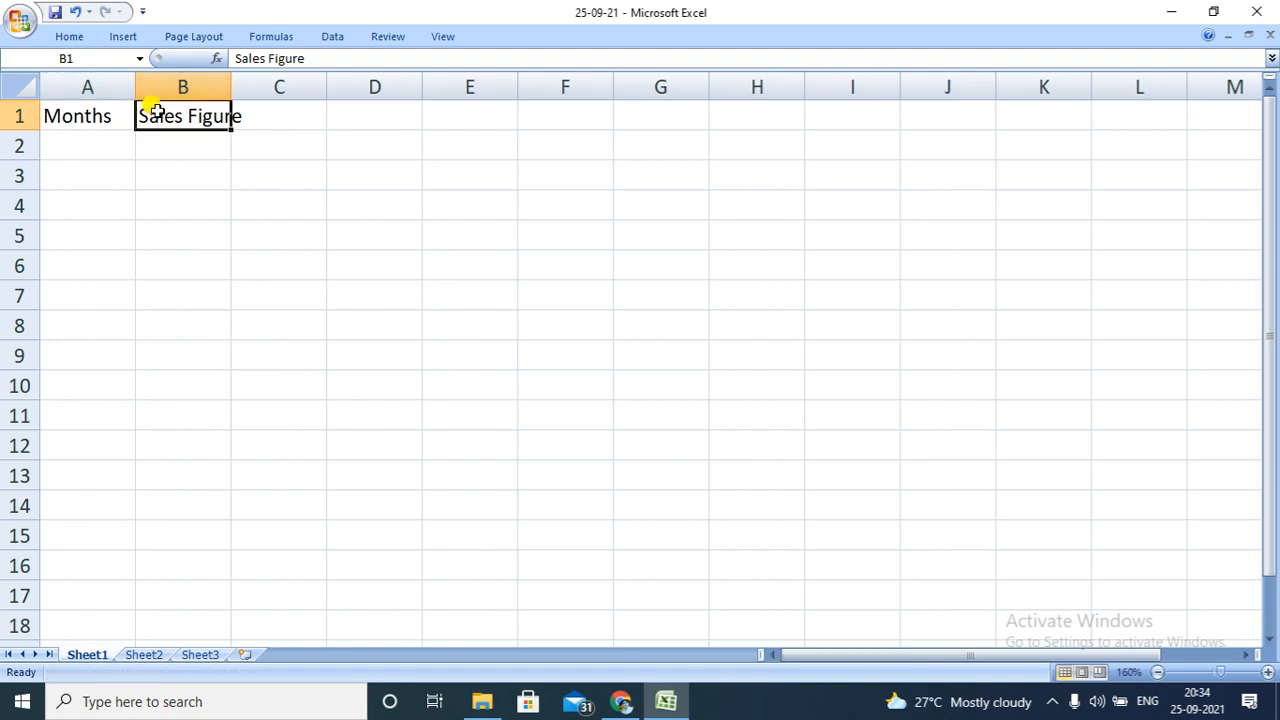
drag(133, 86, 185, 86)
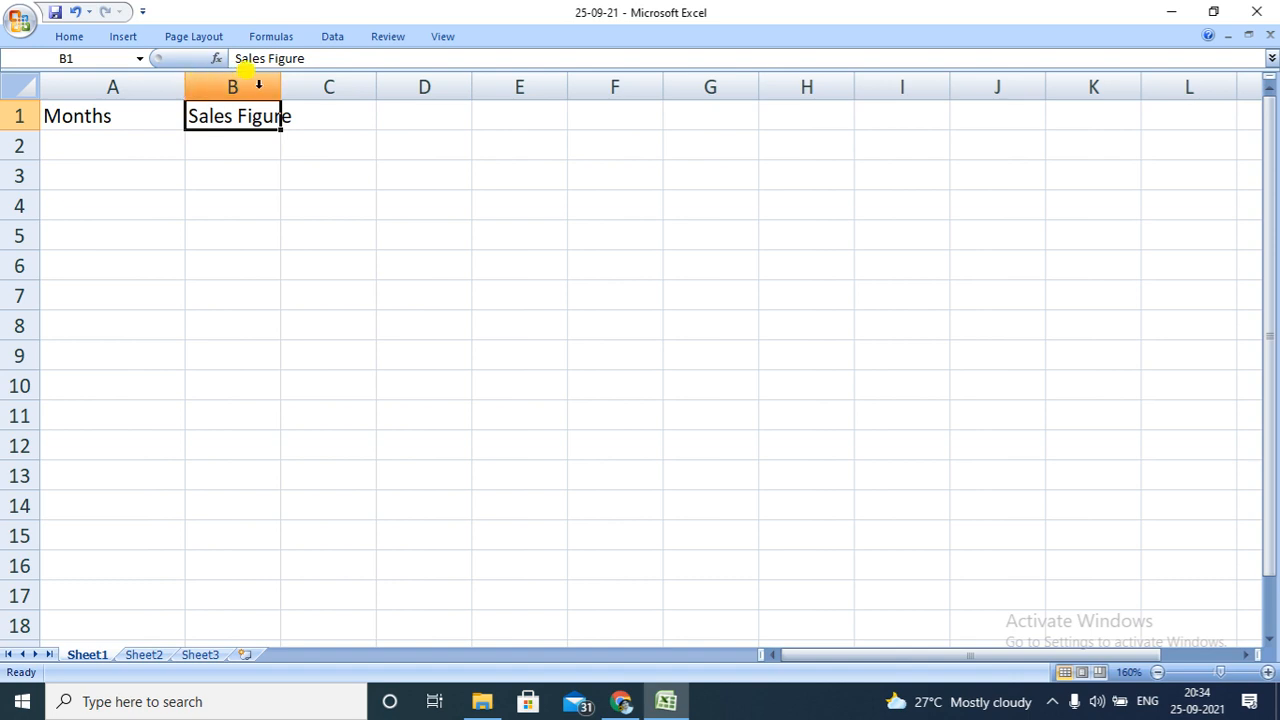
drag(282, 90, 344, 92)
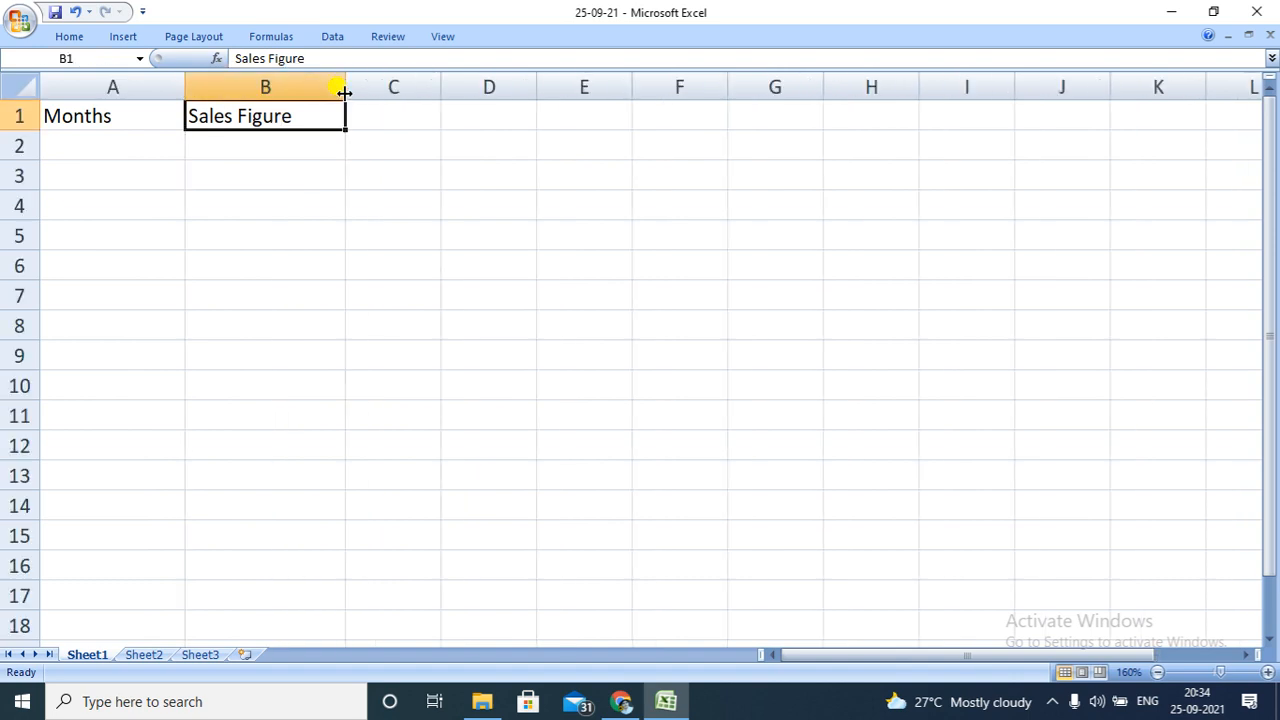
Enter Jan in A2 and Feb in A3 as the first two months
click(130, 147)
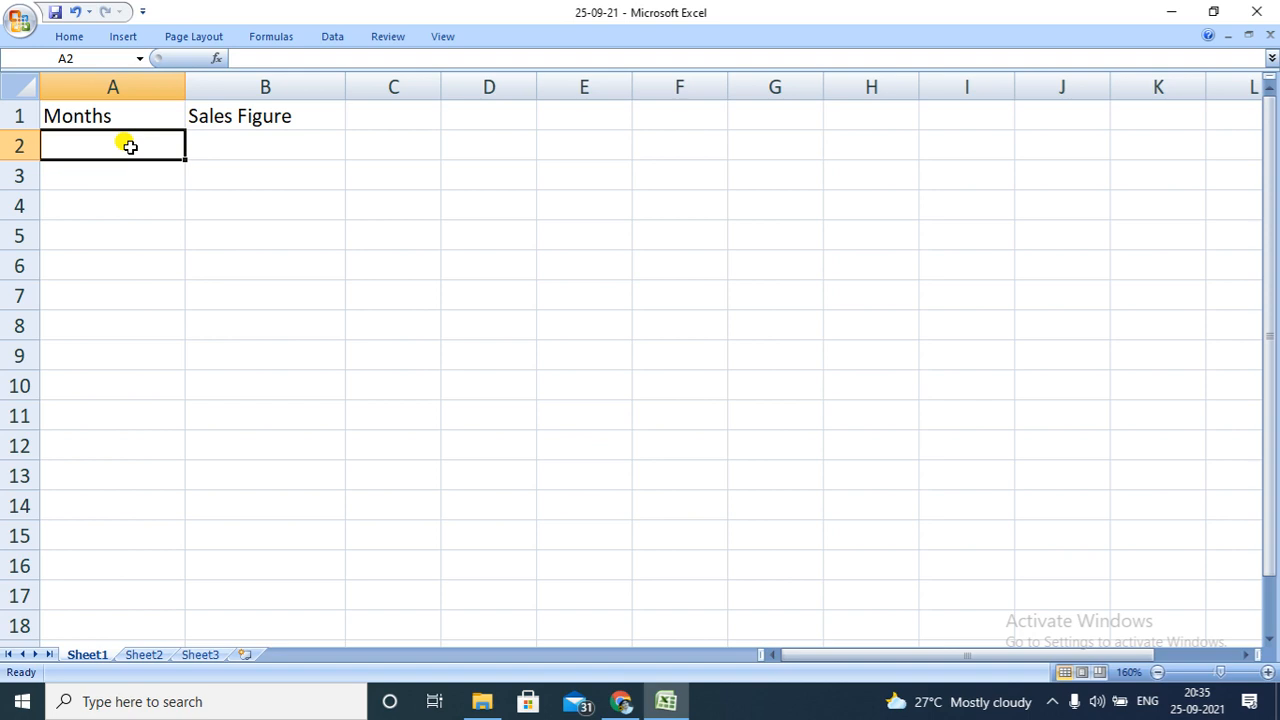
text(jan)
key(BackSpace)
key(BackSpace)
key(BackSpace)
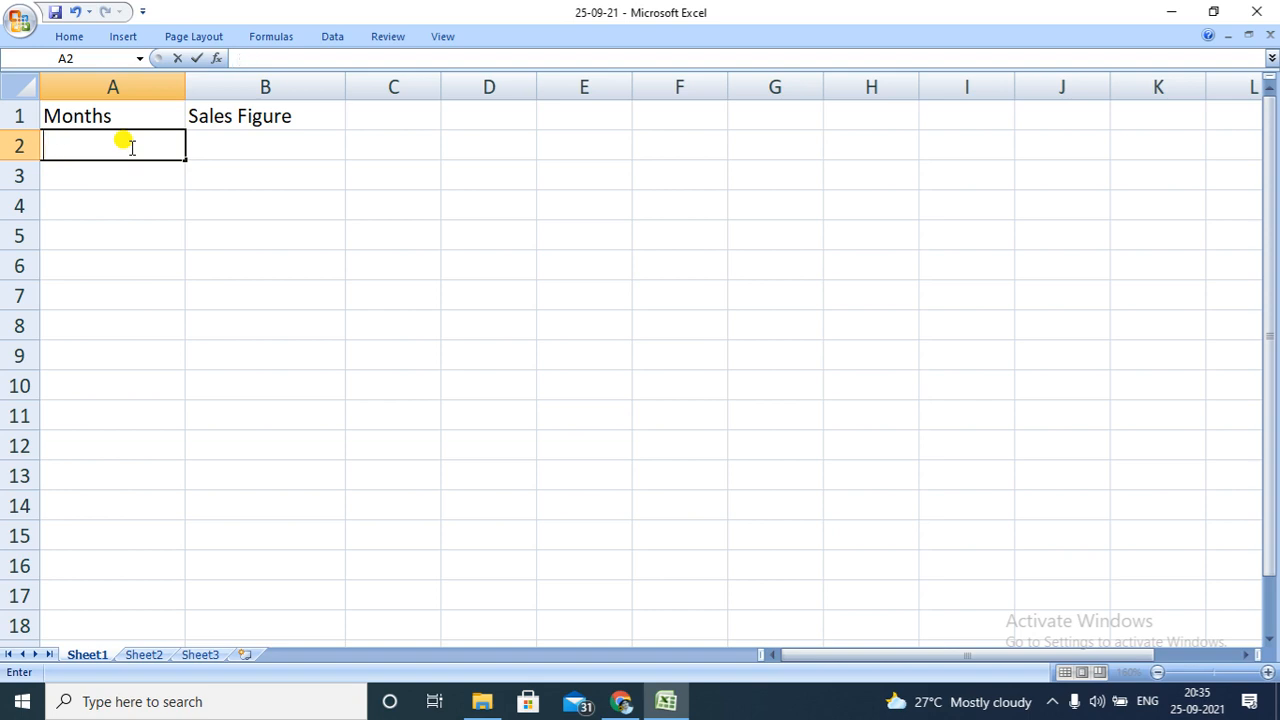
text(Jan)
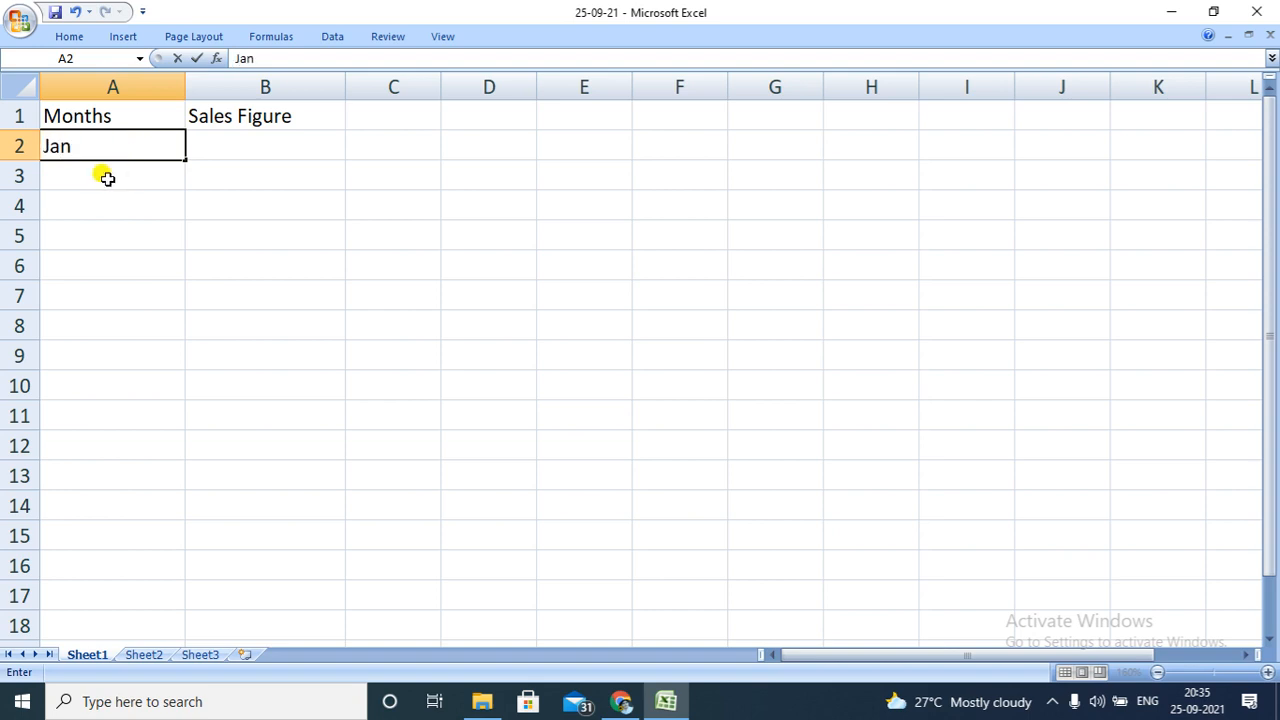
click(107, 177)
text(F)
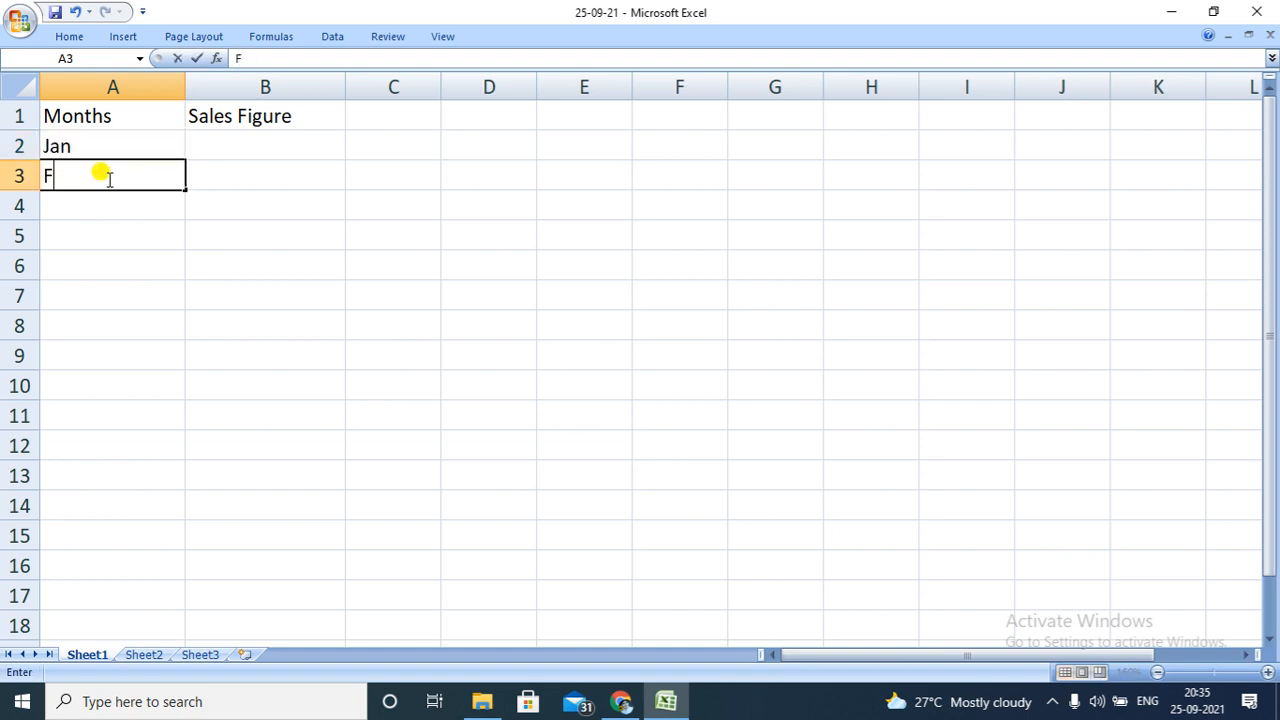
text(eb)
Extend the month series from A2:A3 down to Dec in A13
click(130, 145)
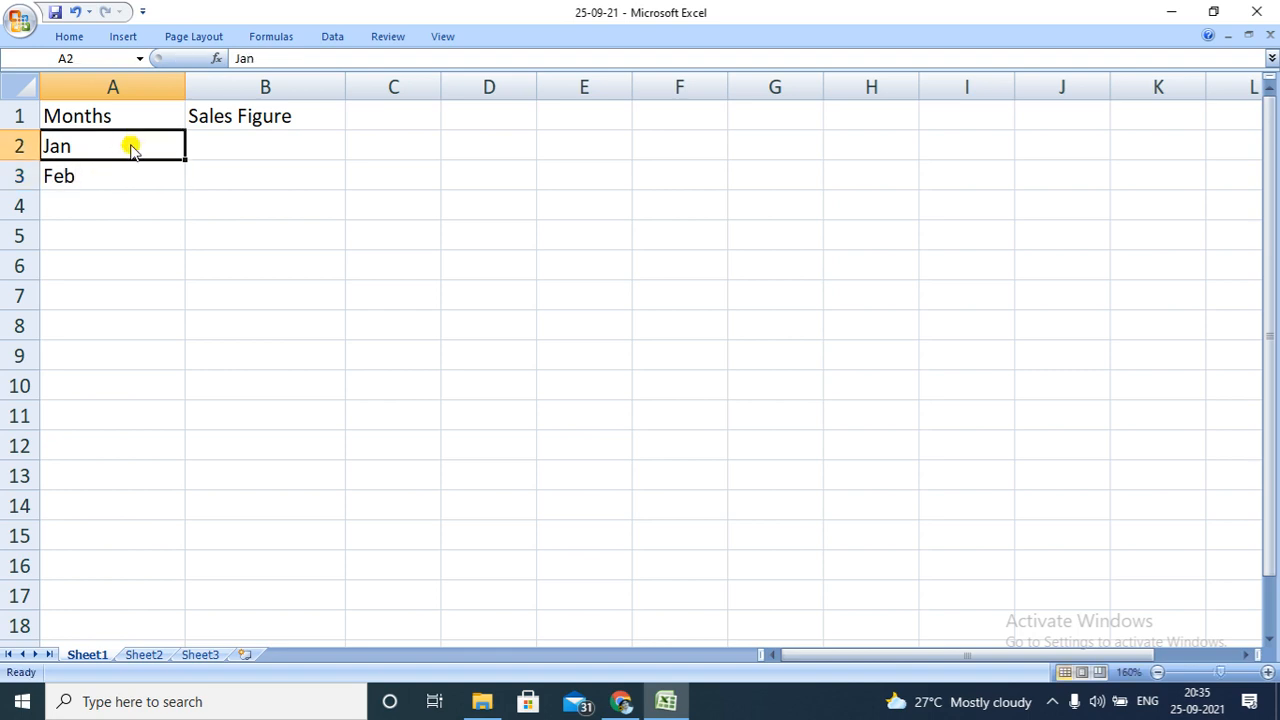
key(shift+Down)
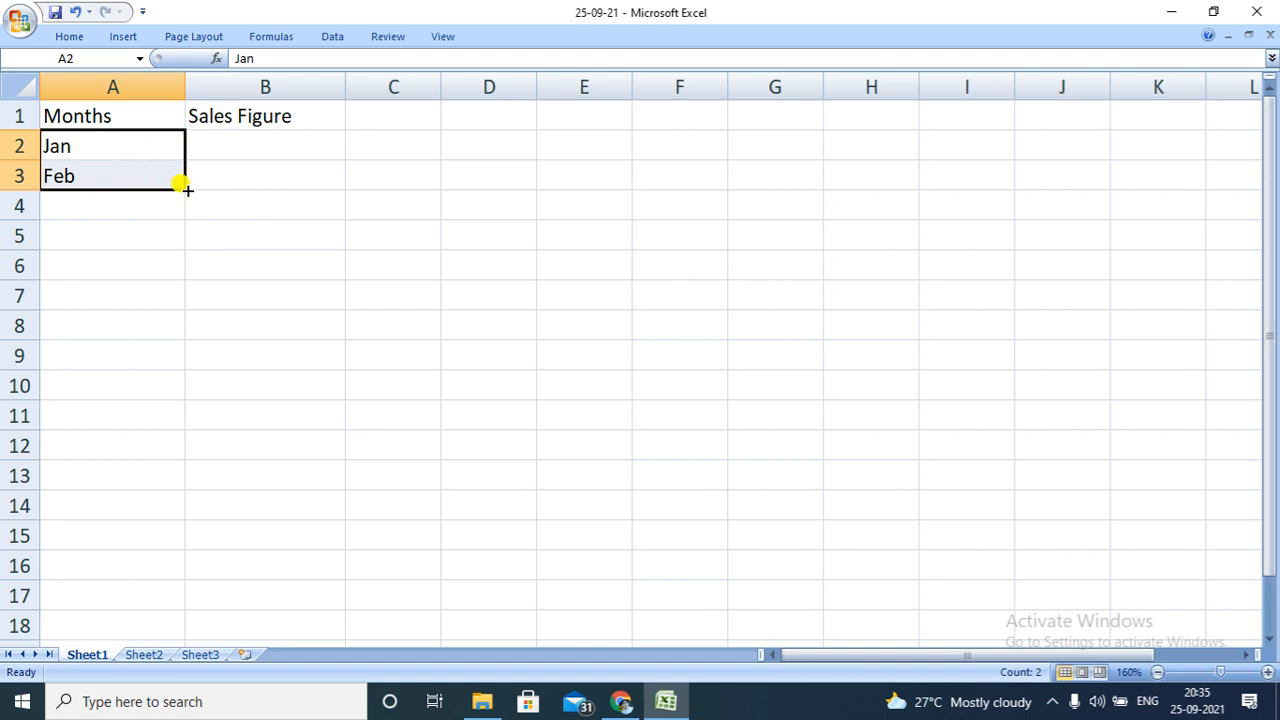
drag(177, 184, 157, 480)
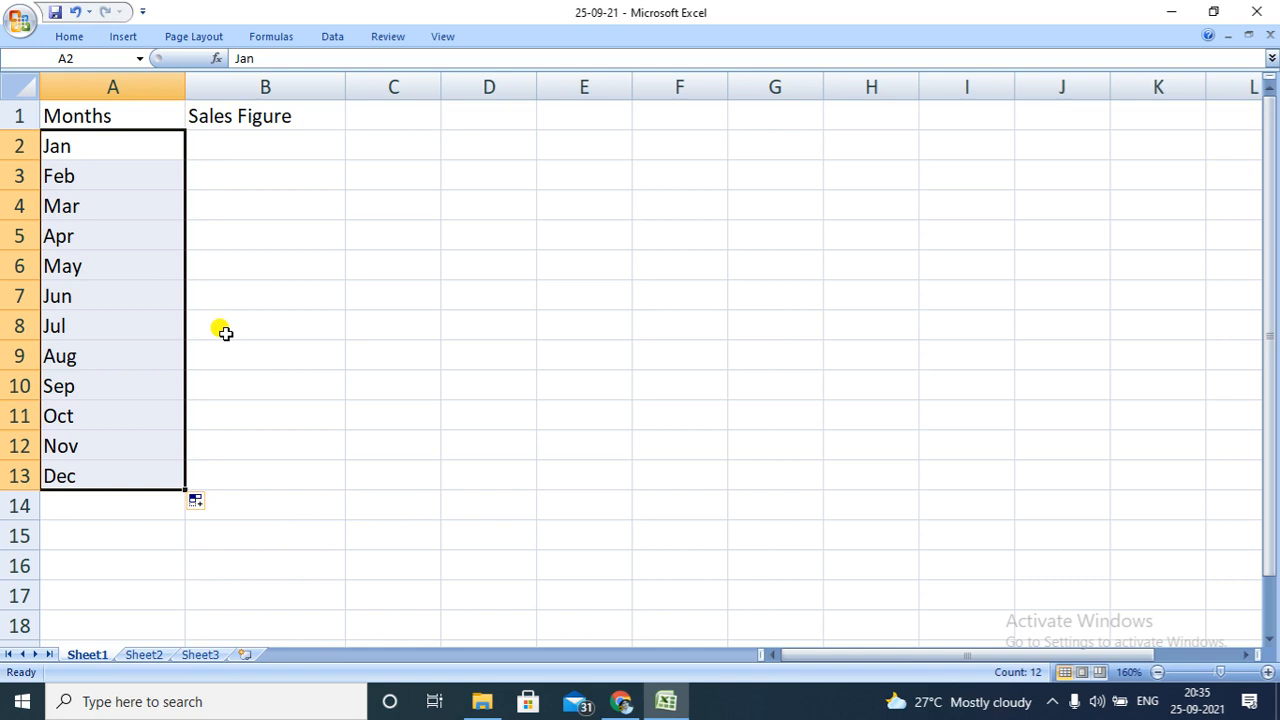
Enter the sales figures 1000 for Jan in B2 and 1100 for Feb in B3
click(233, 144)
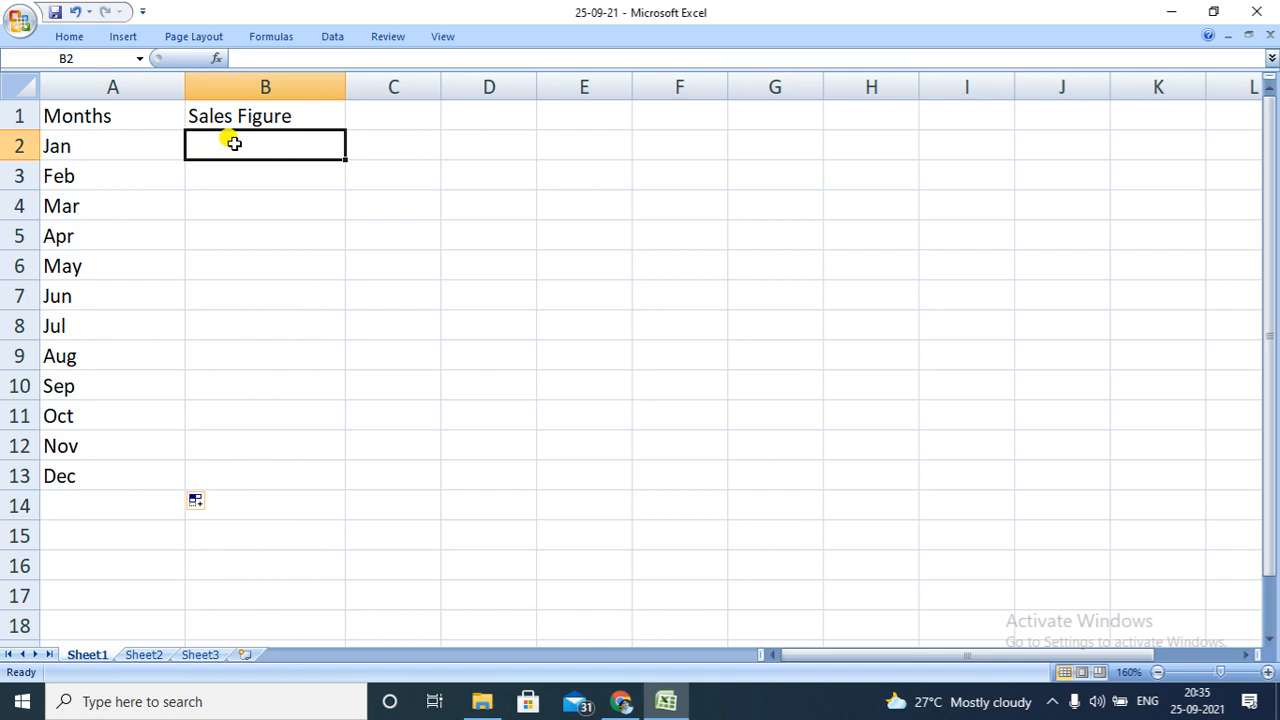
text(1000)
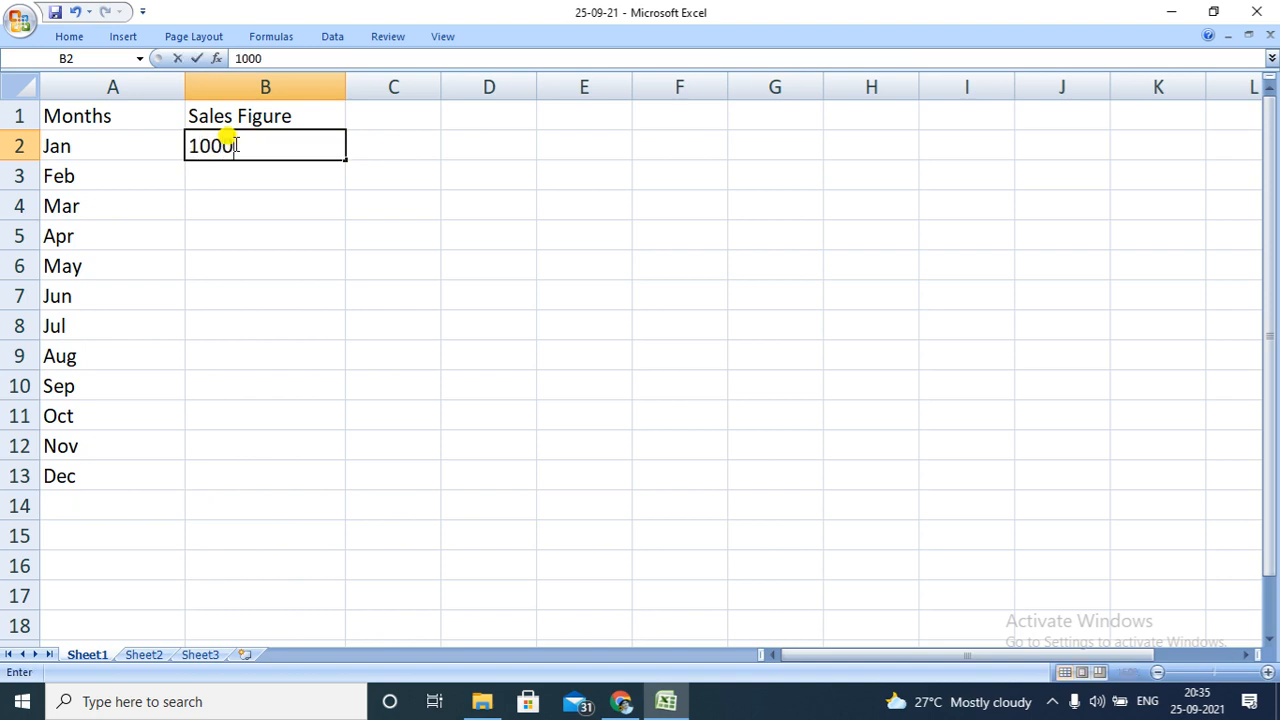
key(Return)
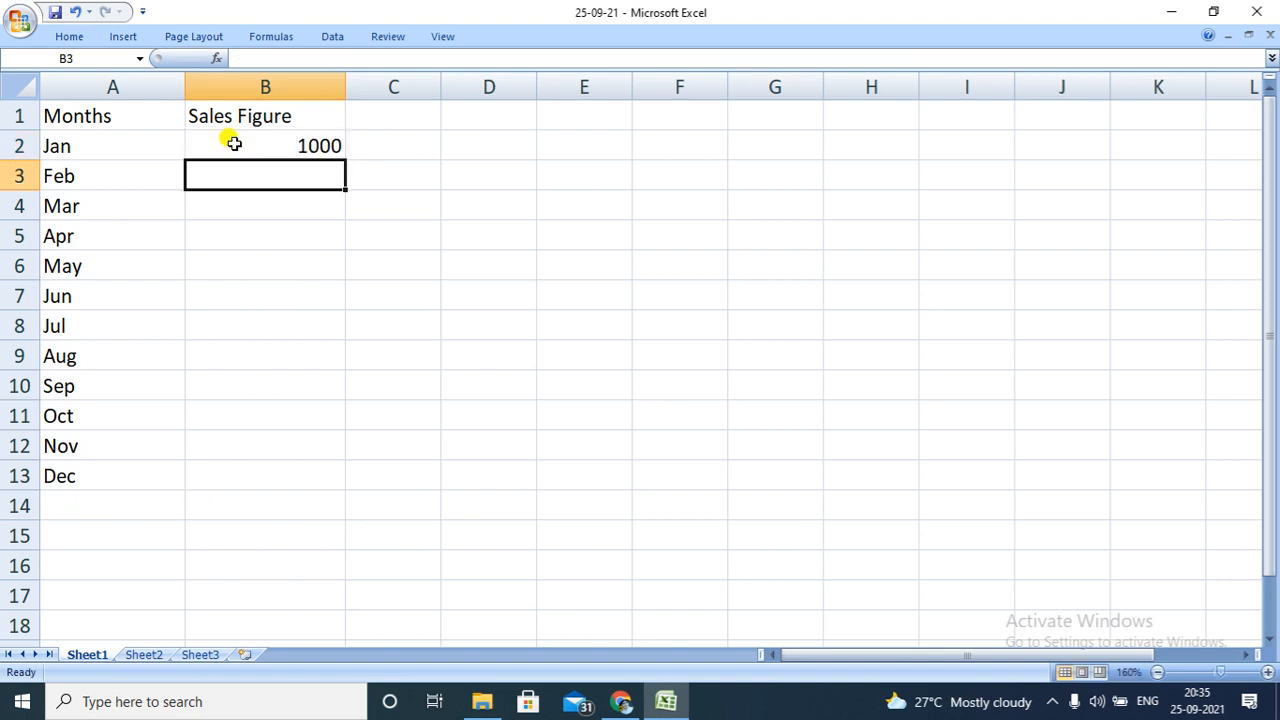
double_click(280, 180)
text(1100)
key(Return)
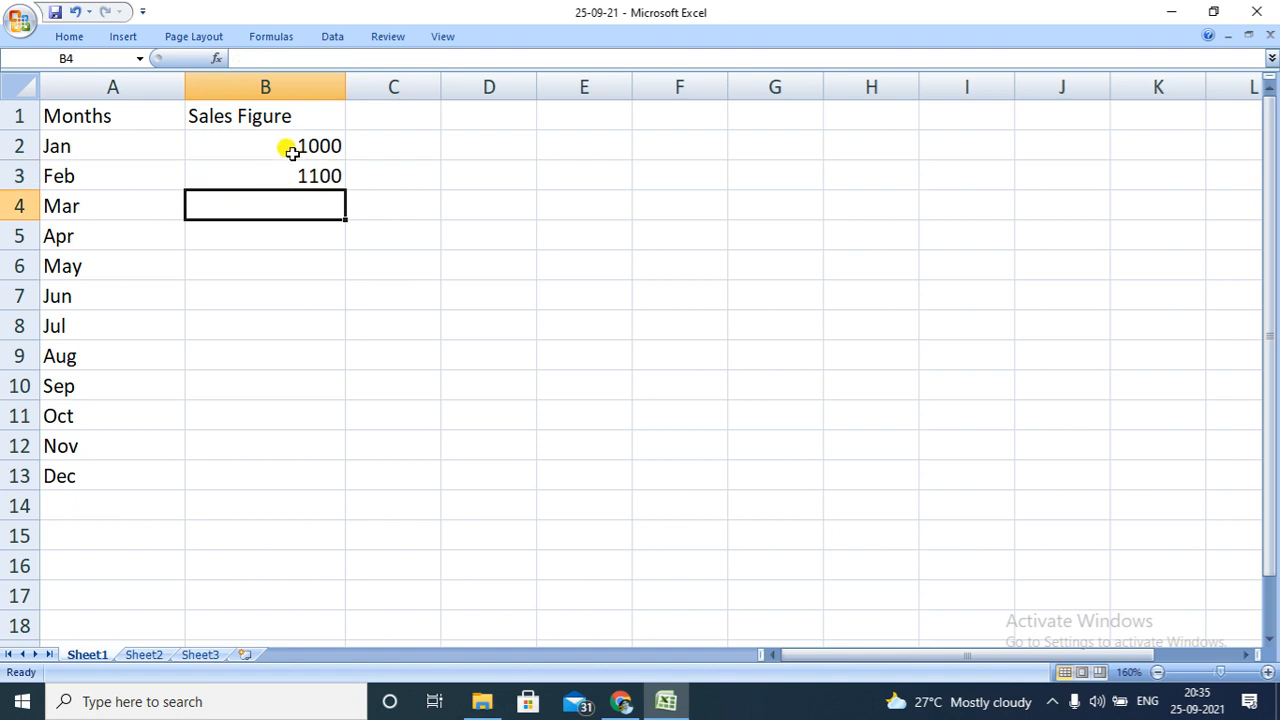
Extend the sales series from B2:B3 down to 2100 in B13
click(288, 148)
key(shift+Down)
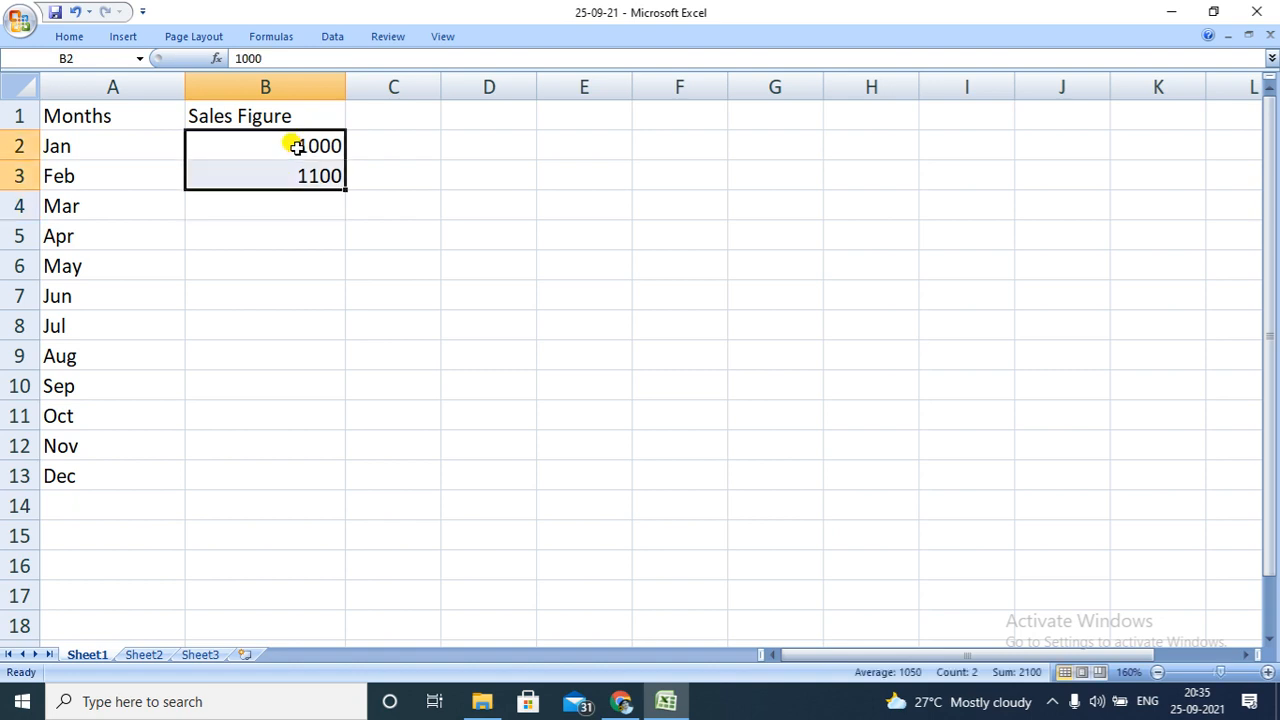
drag(340, 186, 313, 479)
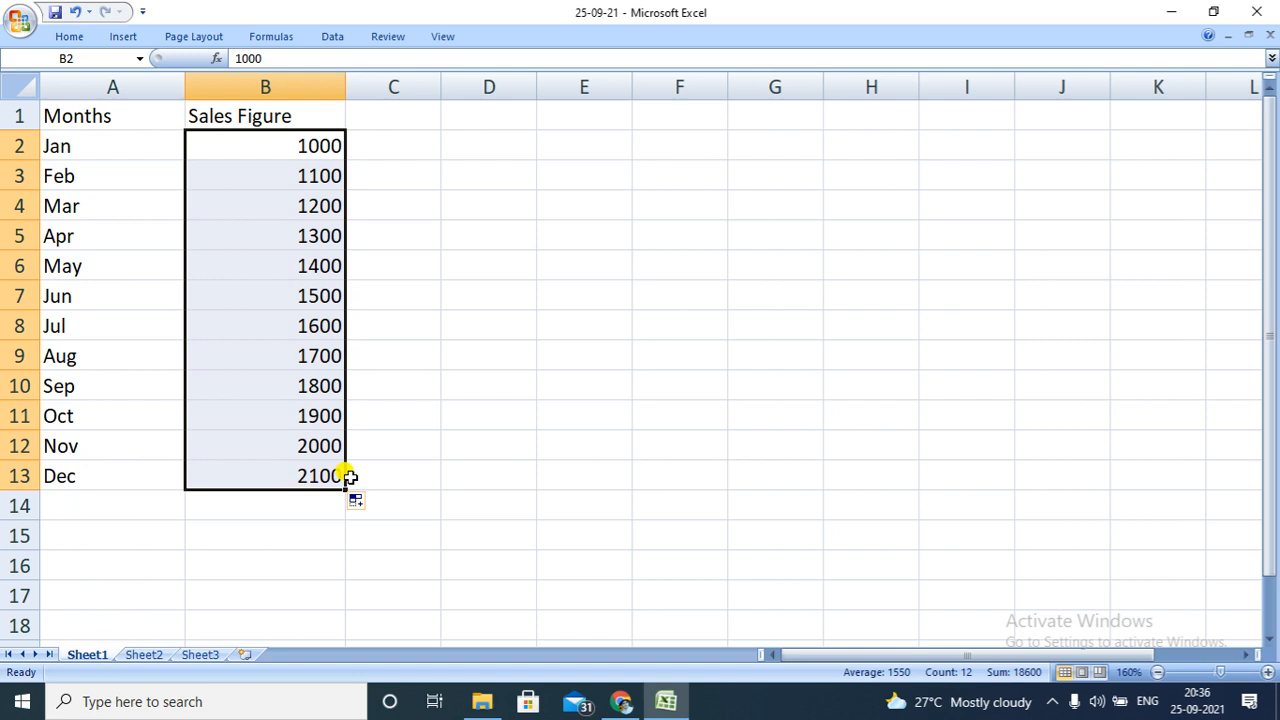
click(393, 497)
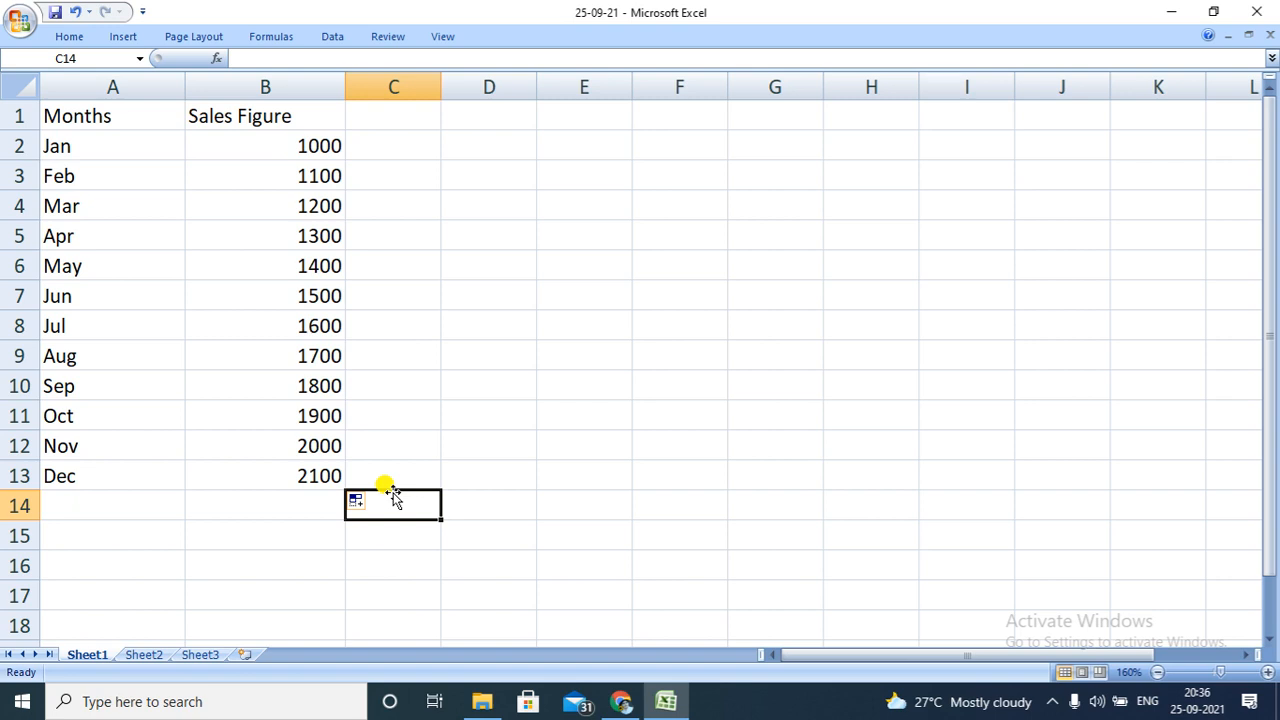
Apply blue conditional-formatting data bars to the sales figures in B2:B13
click(297, 141)
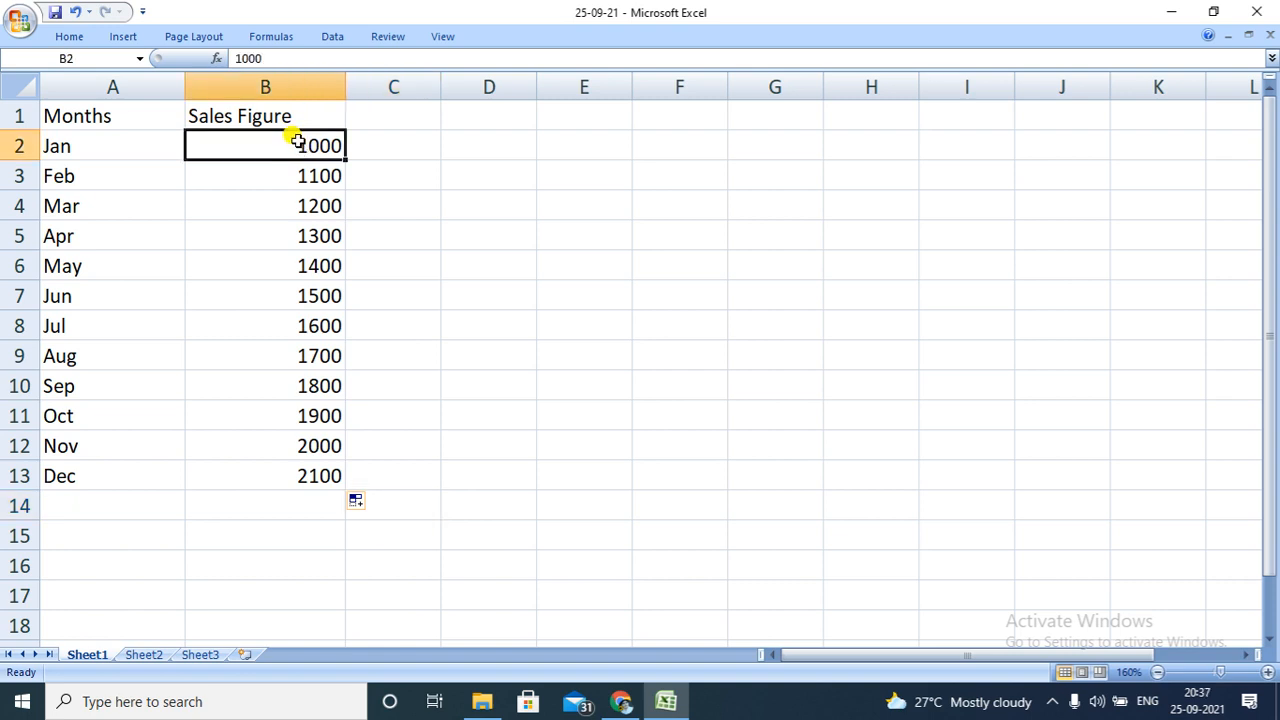
key(ctrl+shift+Down)
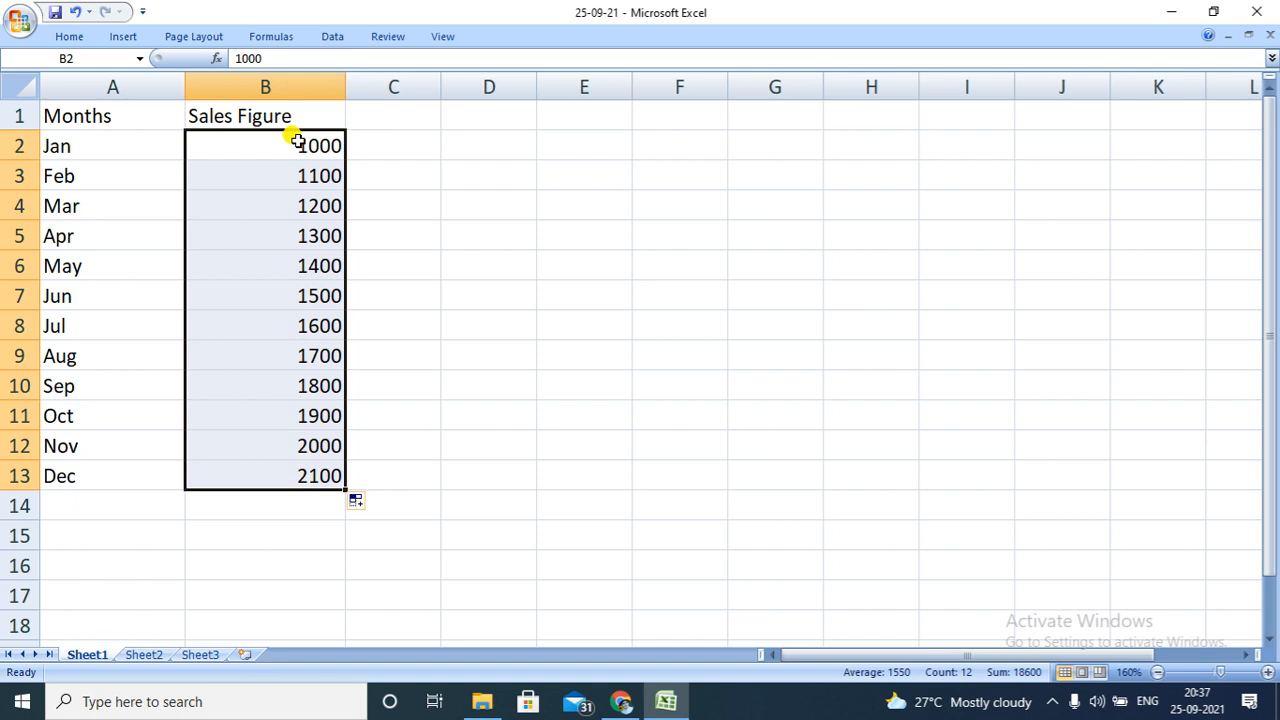
click(65, 37)
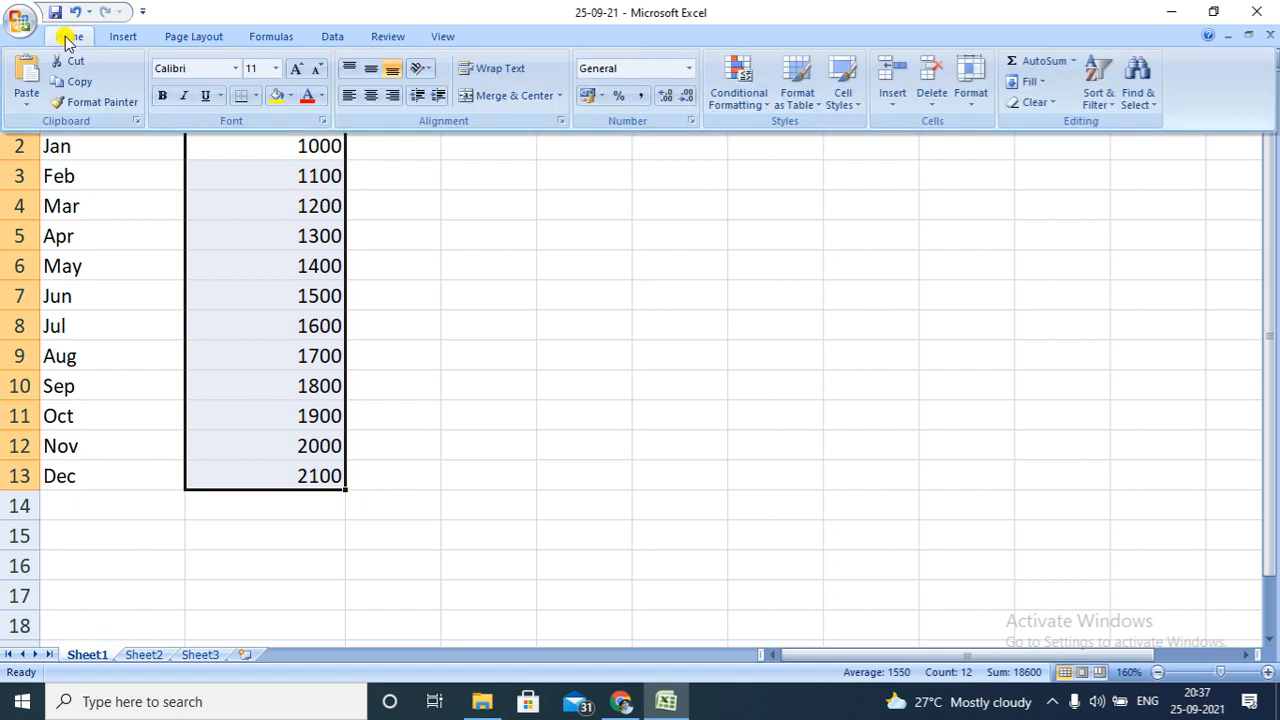
click(766, 104)
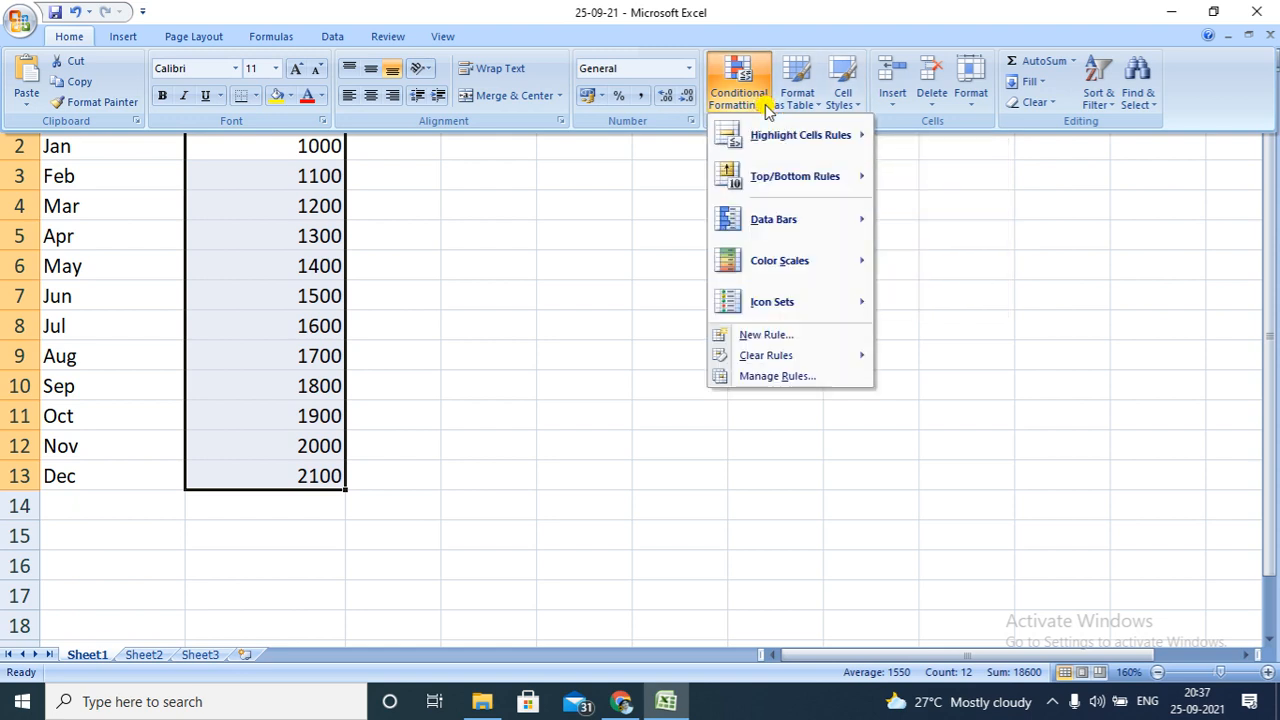
mouse_move(806, 186)
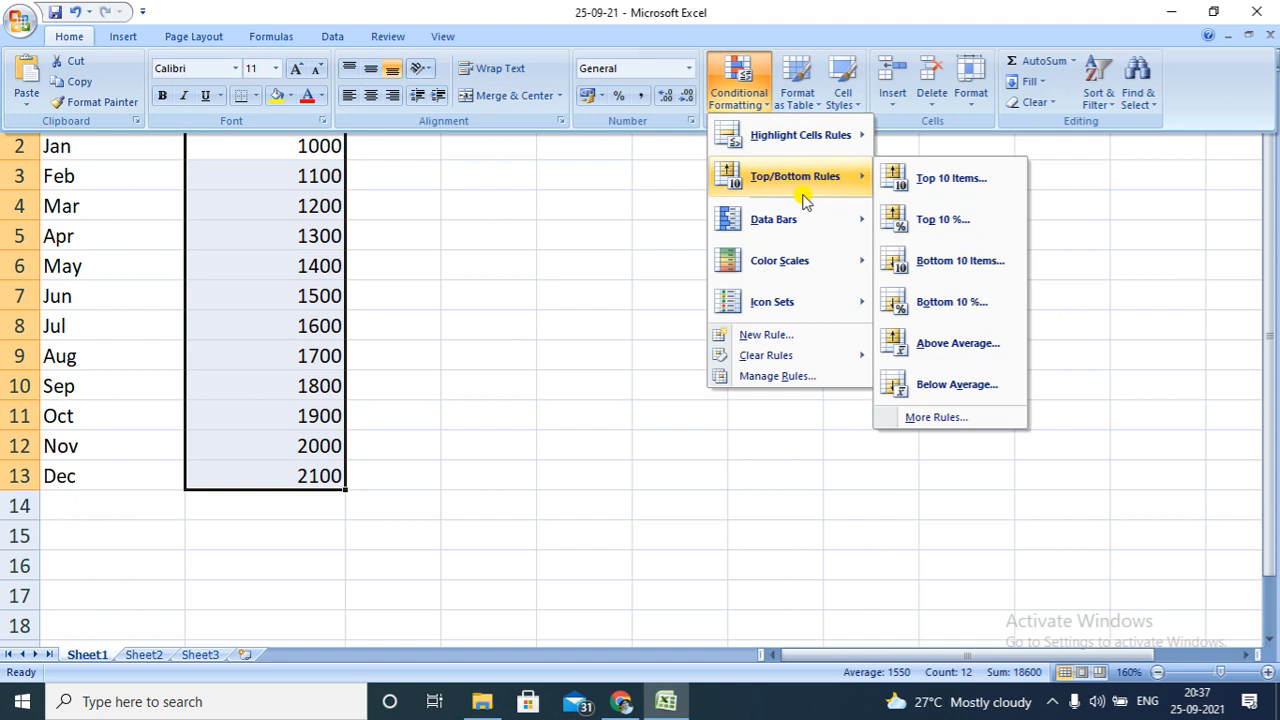
mouse_move(810, 225)
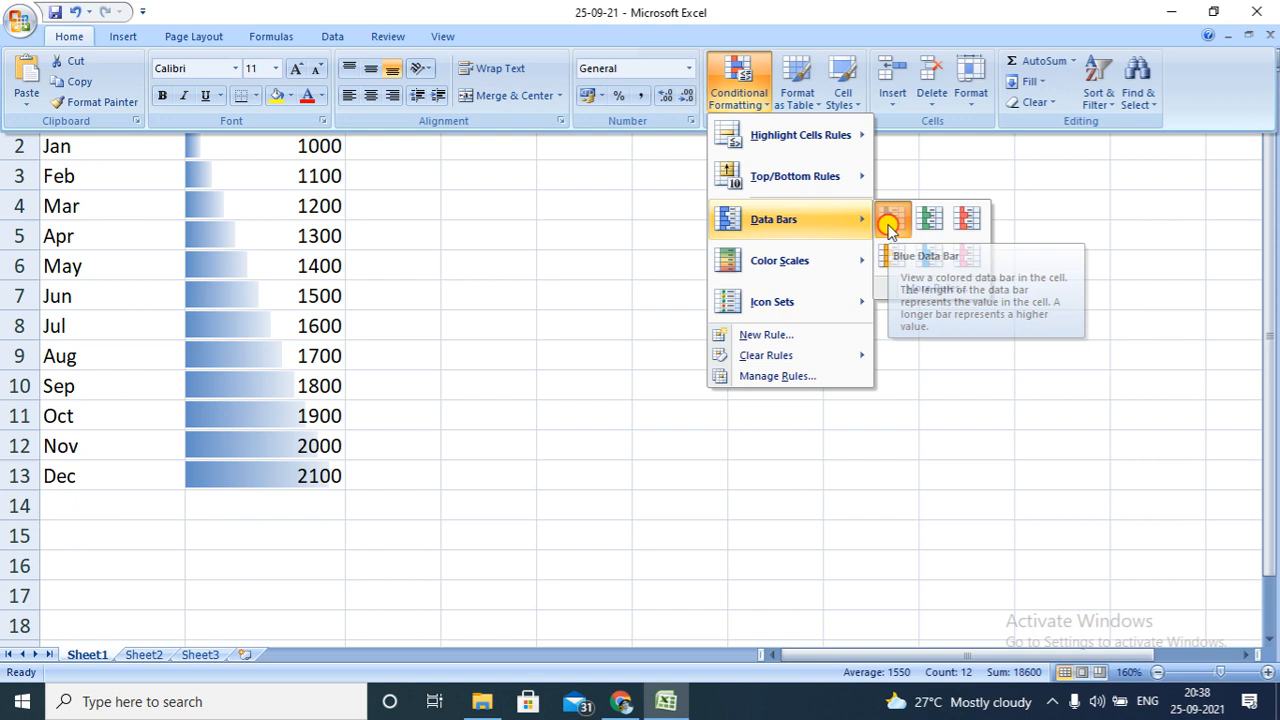
click(888, 222)
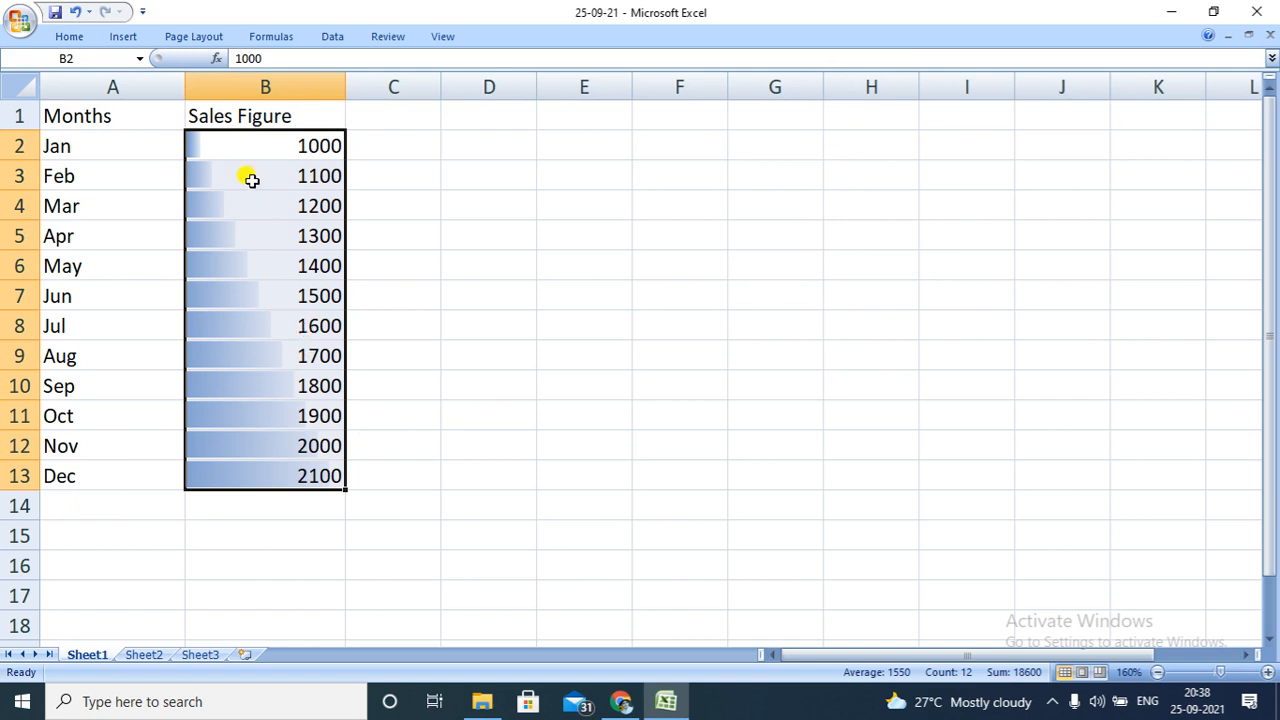
Add a three-colour scale to B2:B13, with red for the lowest values, yellow between and green for the highest
click(84, 34)
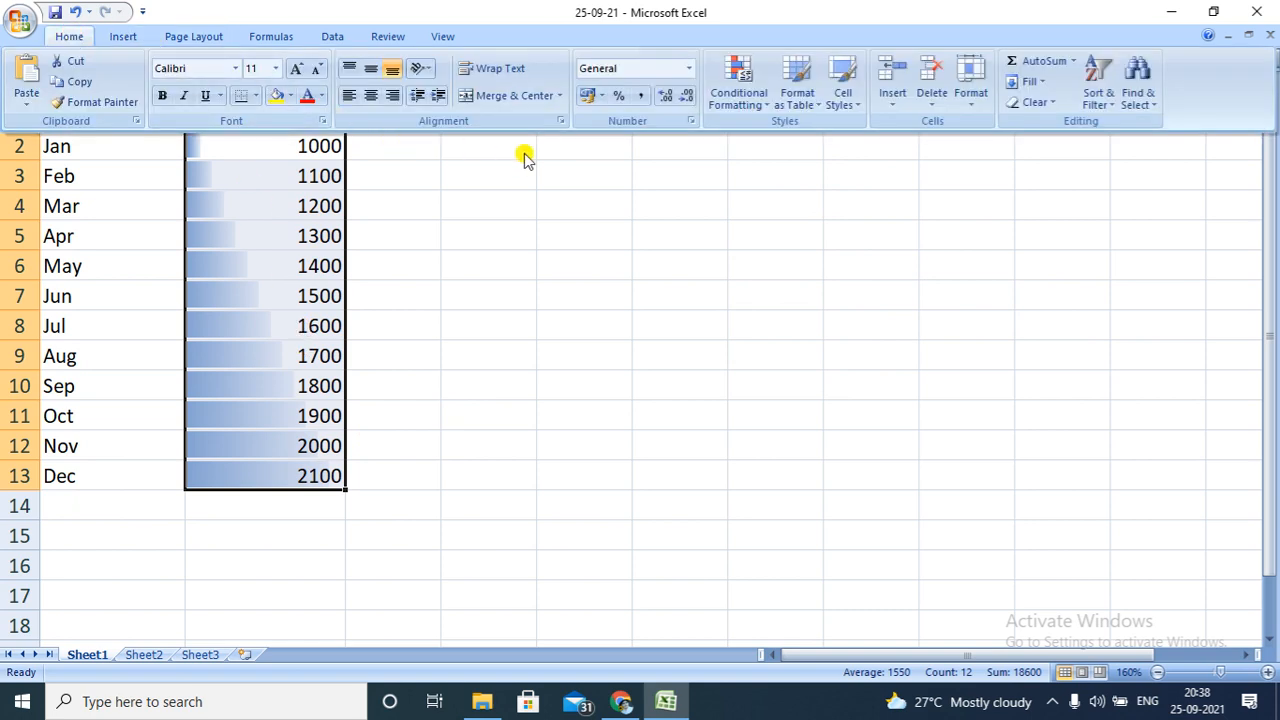
click(772, 108)
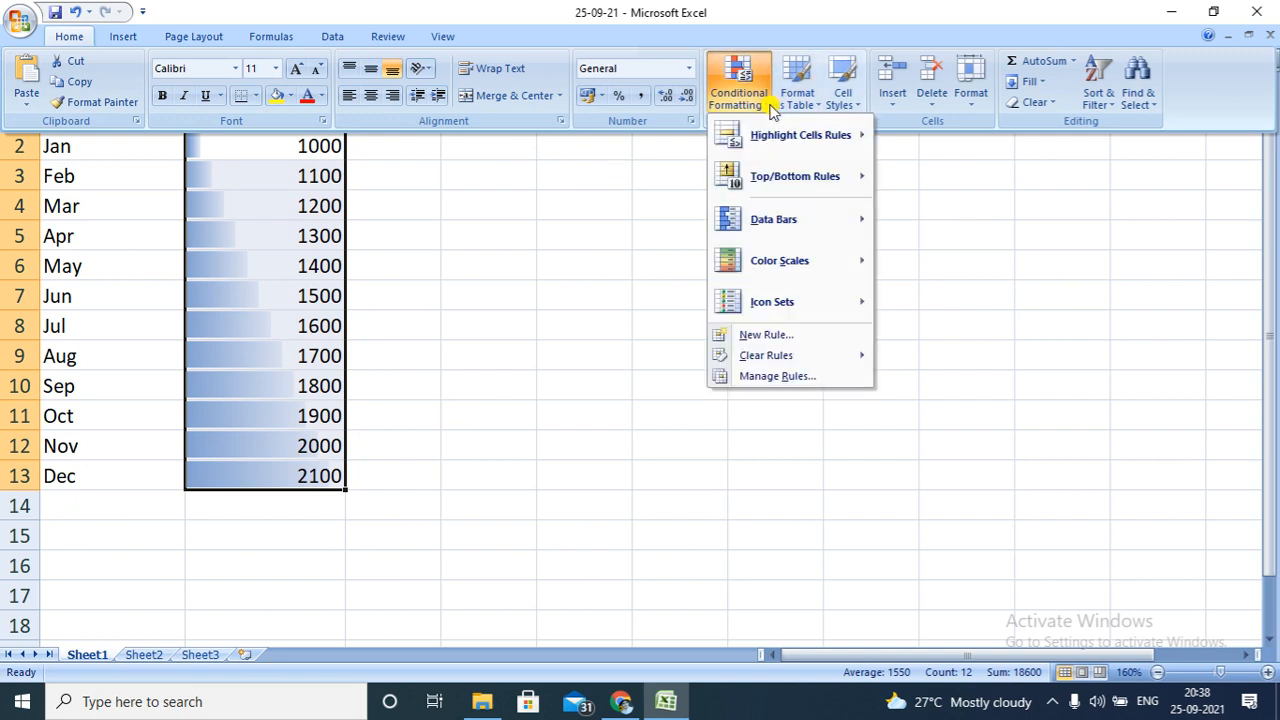
mouse_move(826, 268)
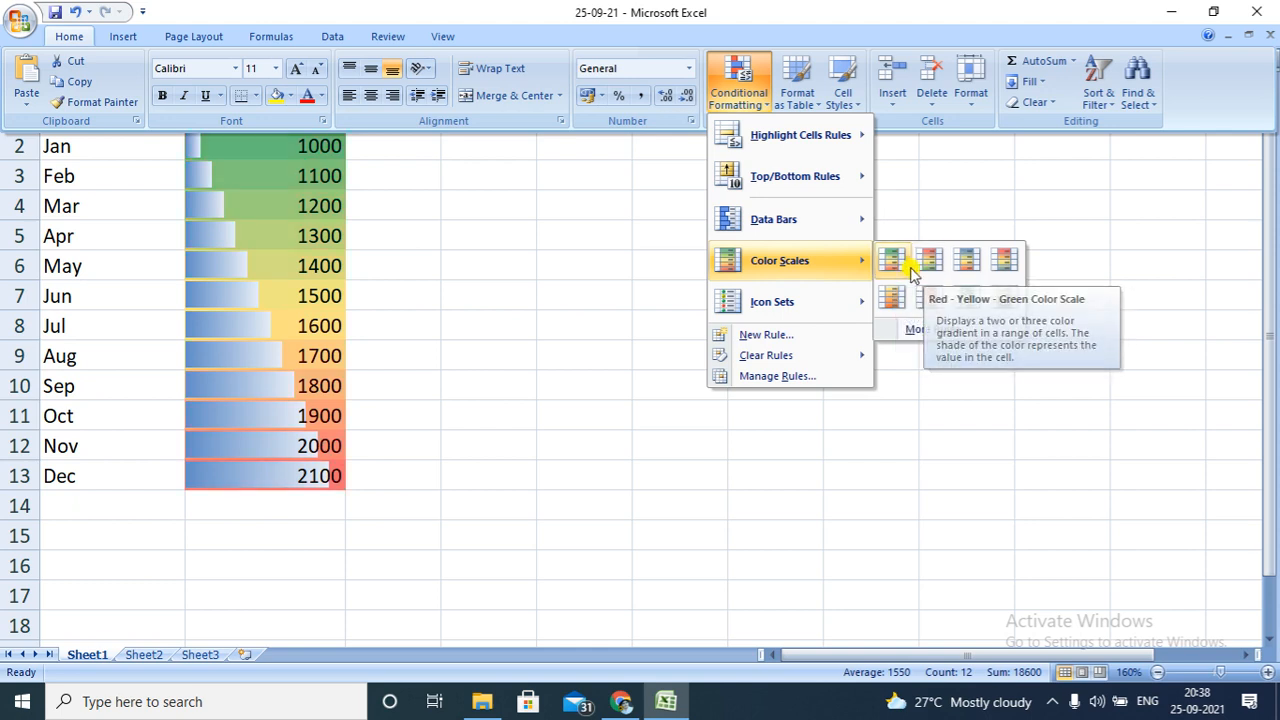
click(893, 260)
key(ctrl+F1)
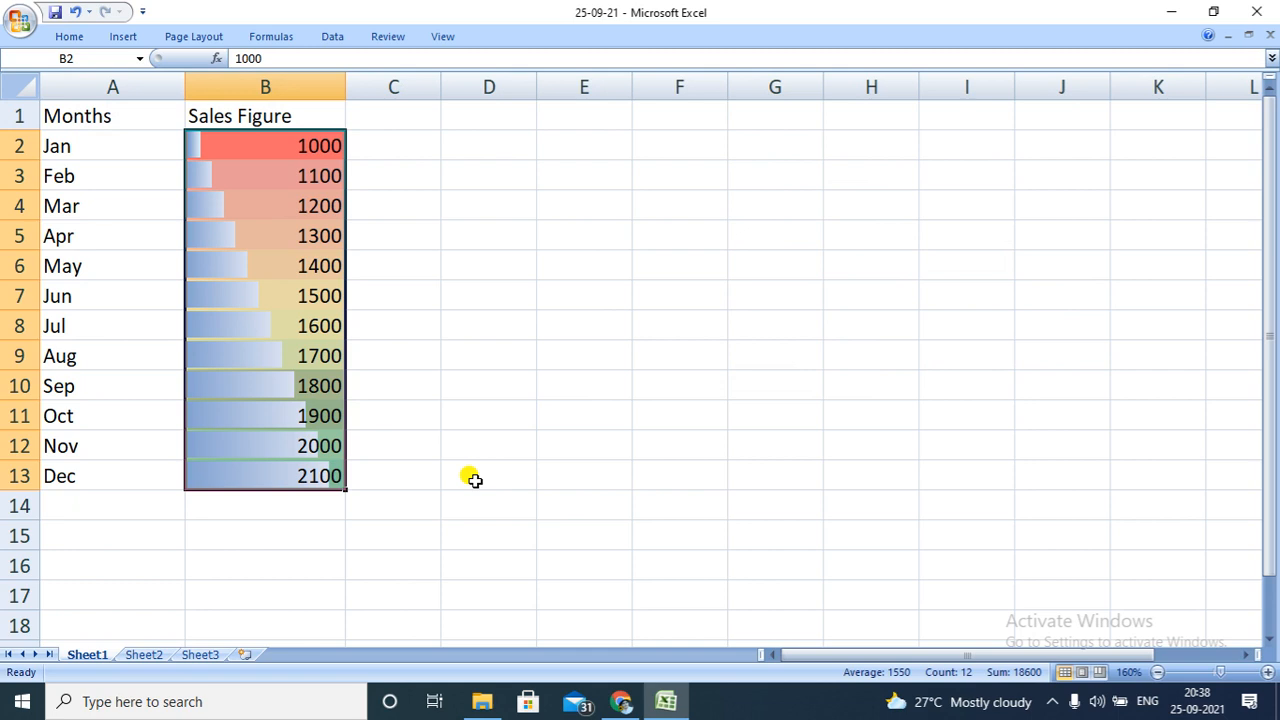
Add the icon set of three coloured arrows to the sales figures in B2:B13 and deselect the range
click(70, 38)
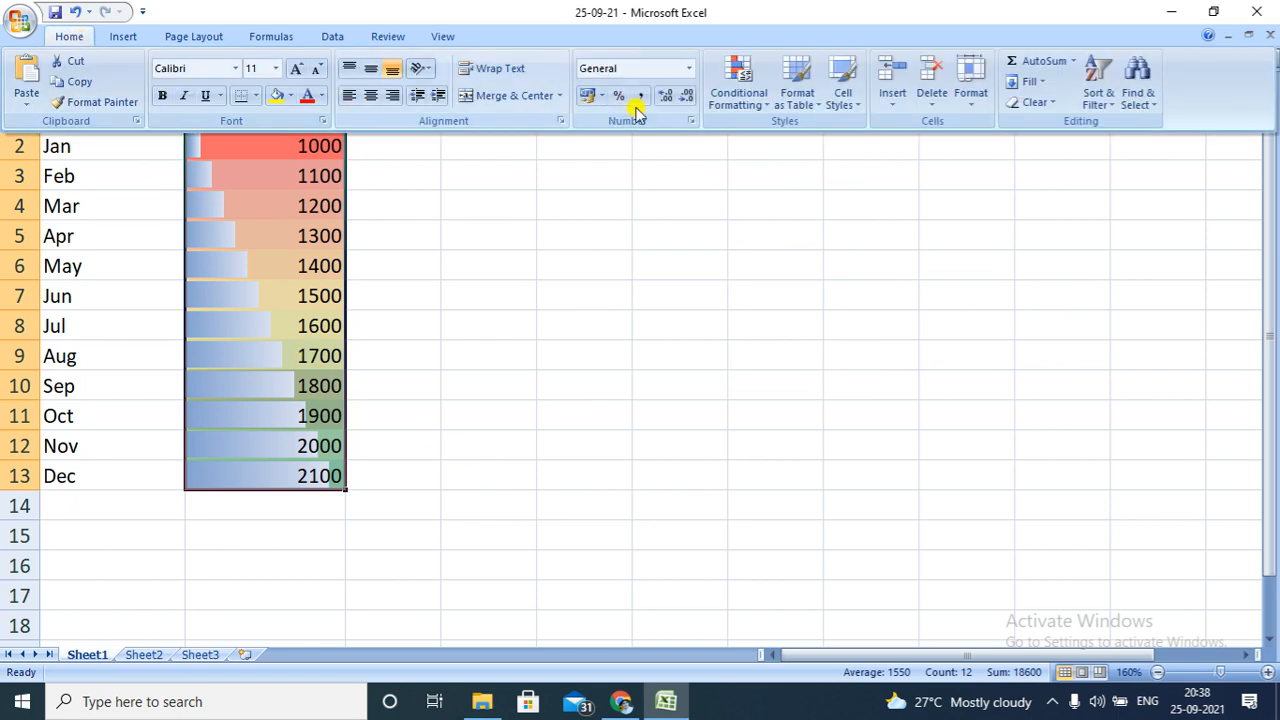
click(763, 104)
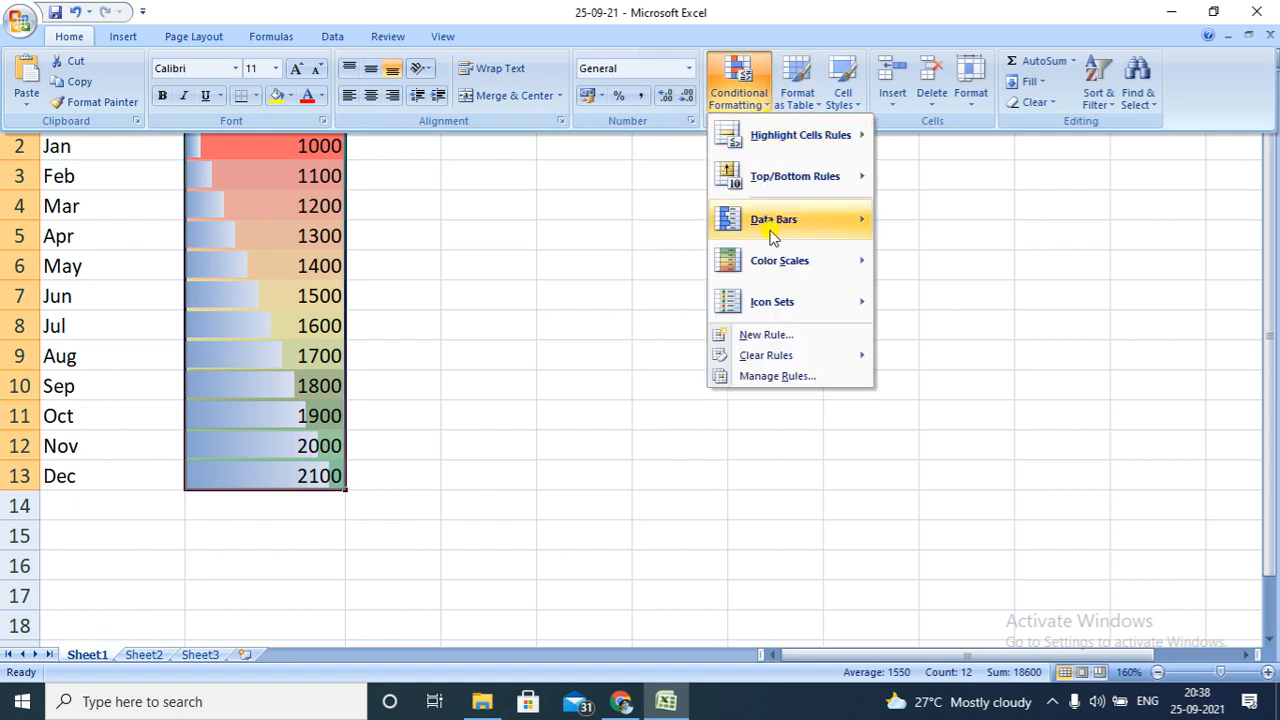
mouse_move(788, 301)
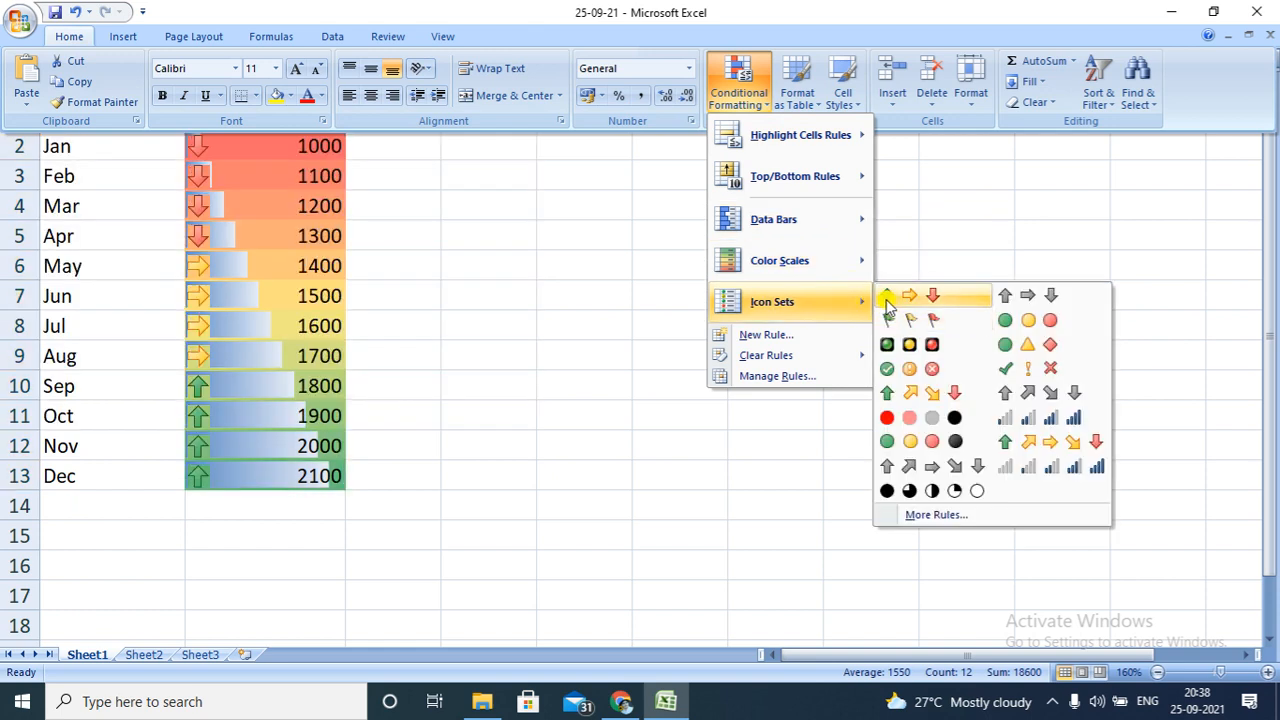
click(887, 296)
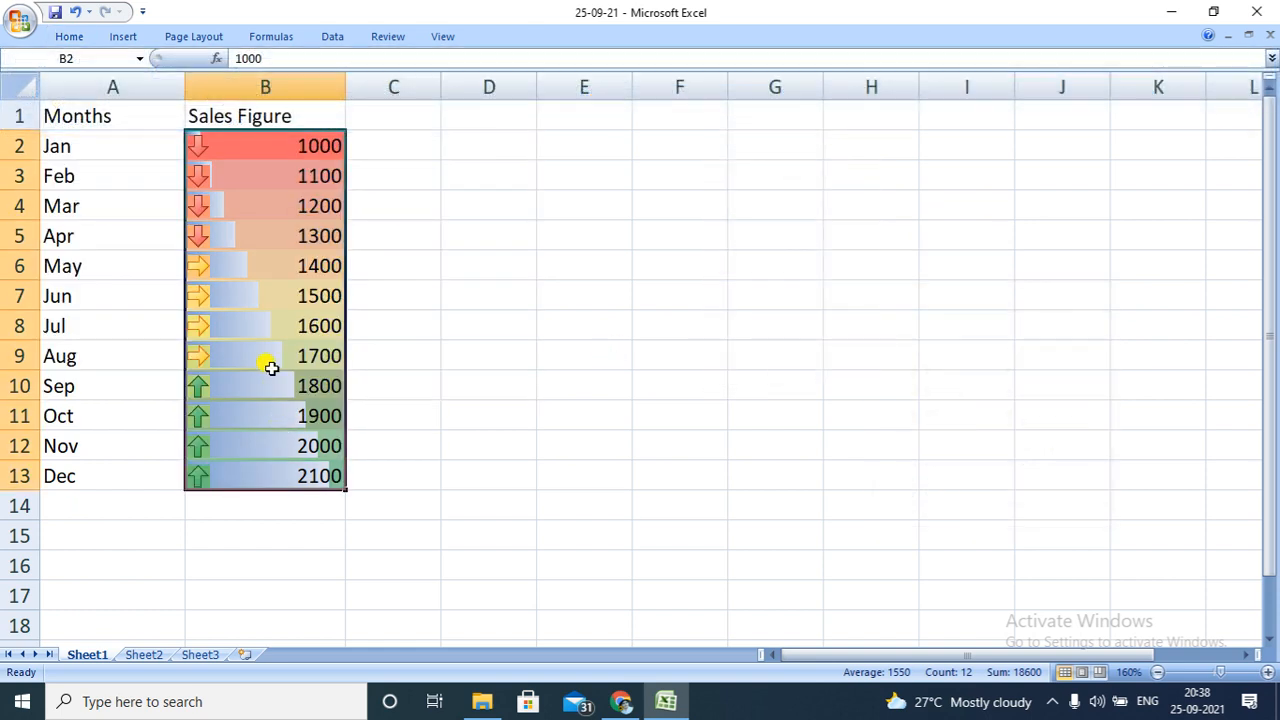
click(483, 386)
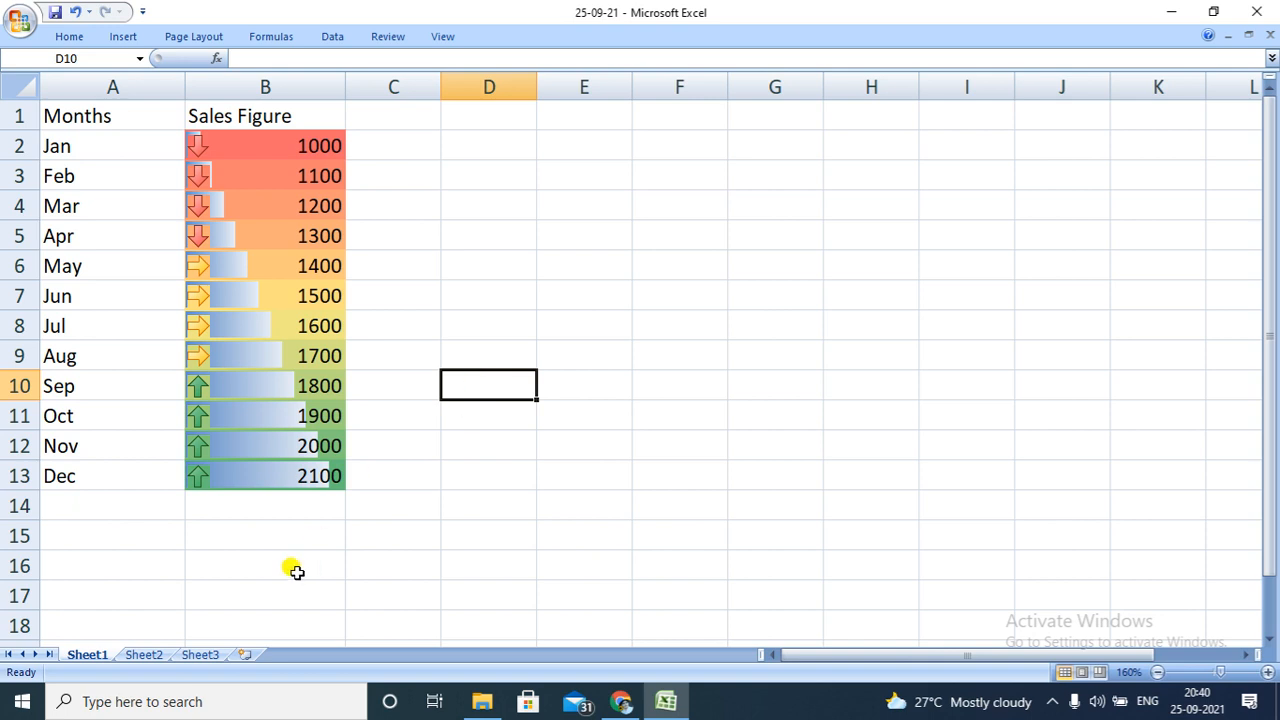
Add four new blank worksheets after Sheet3
click(246, 656)
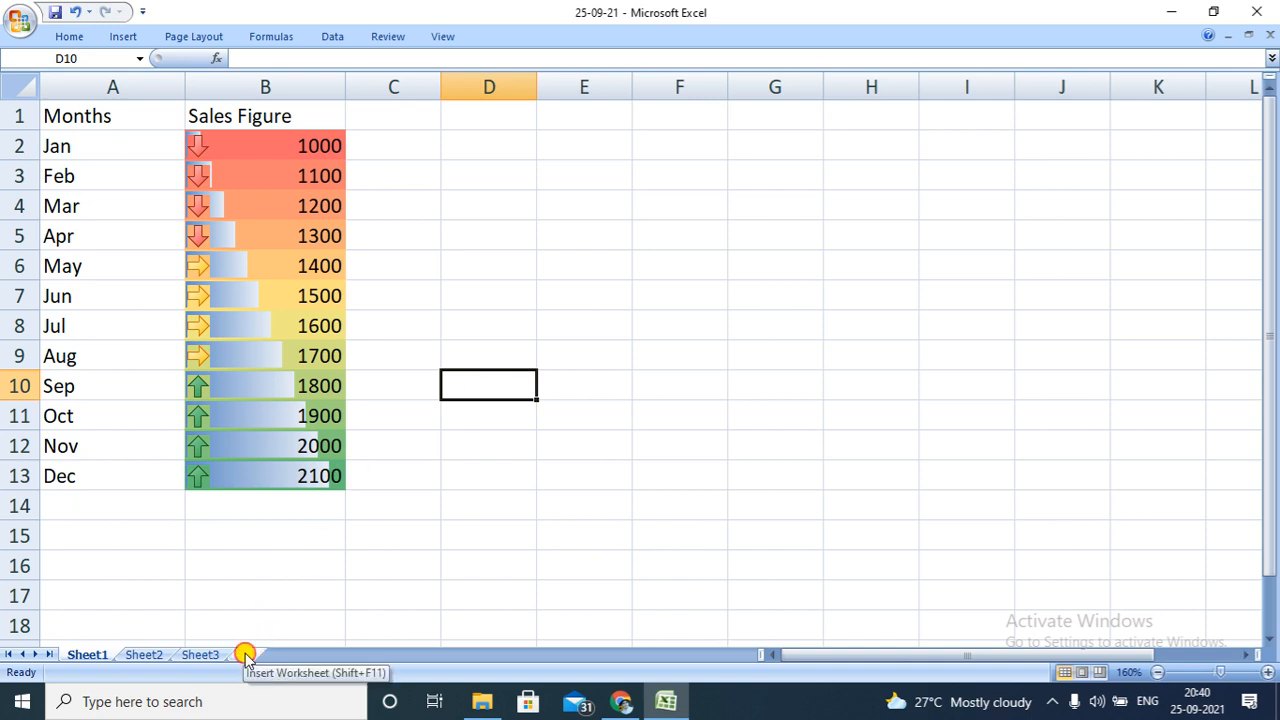
click(303, 654)
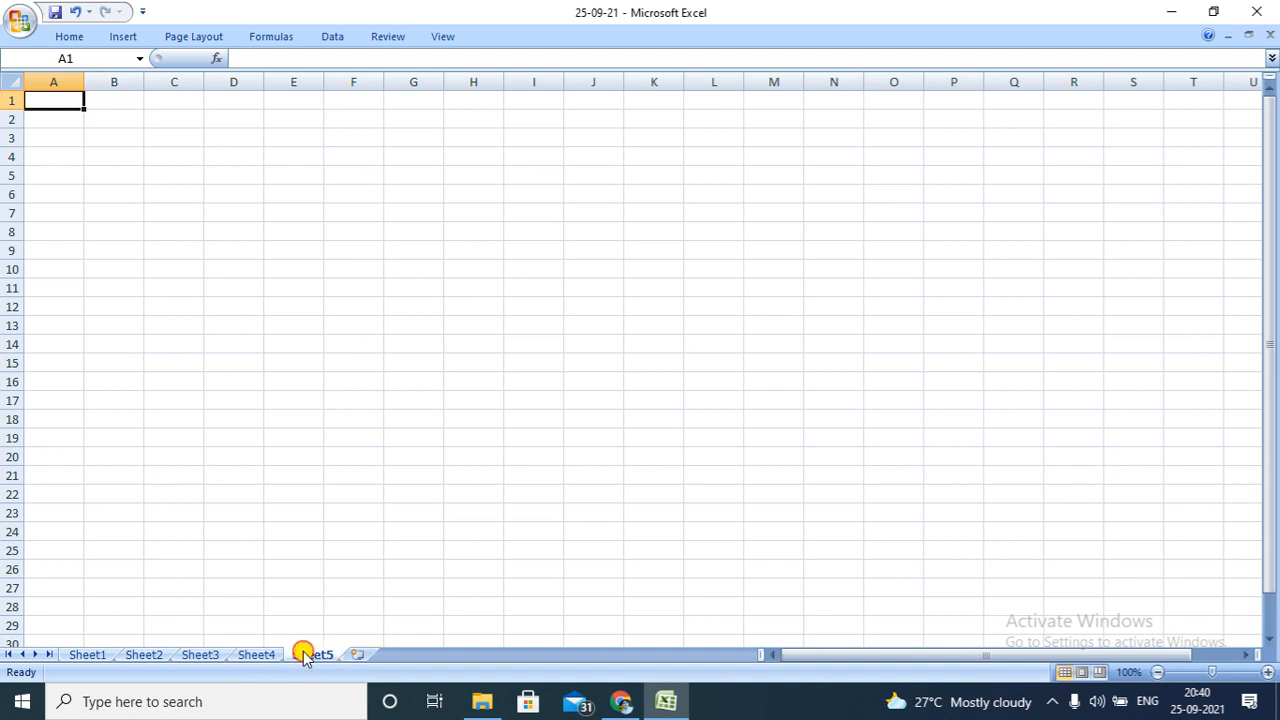
click(350, 655)
click(413, 654)
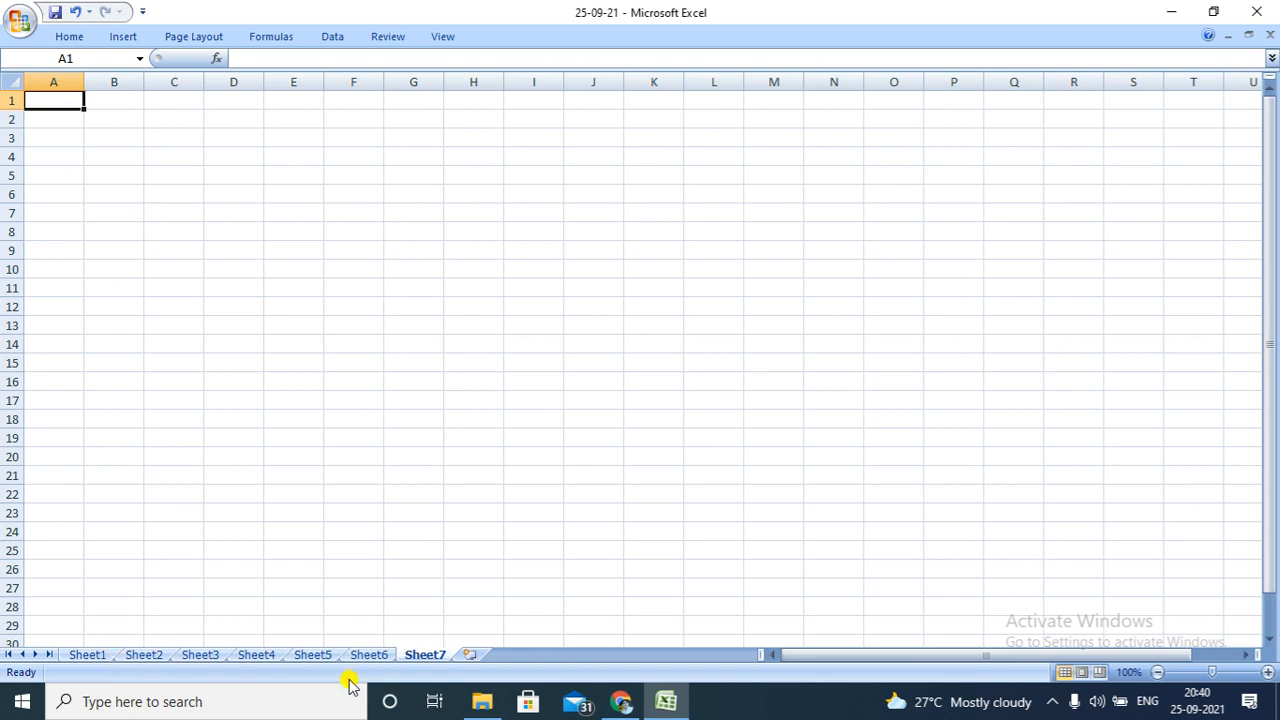
Insert a new worksheet directly before Sheet7 using the Insert dialog
right_click(431, 655)
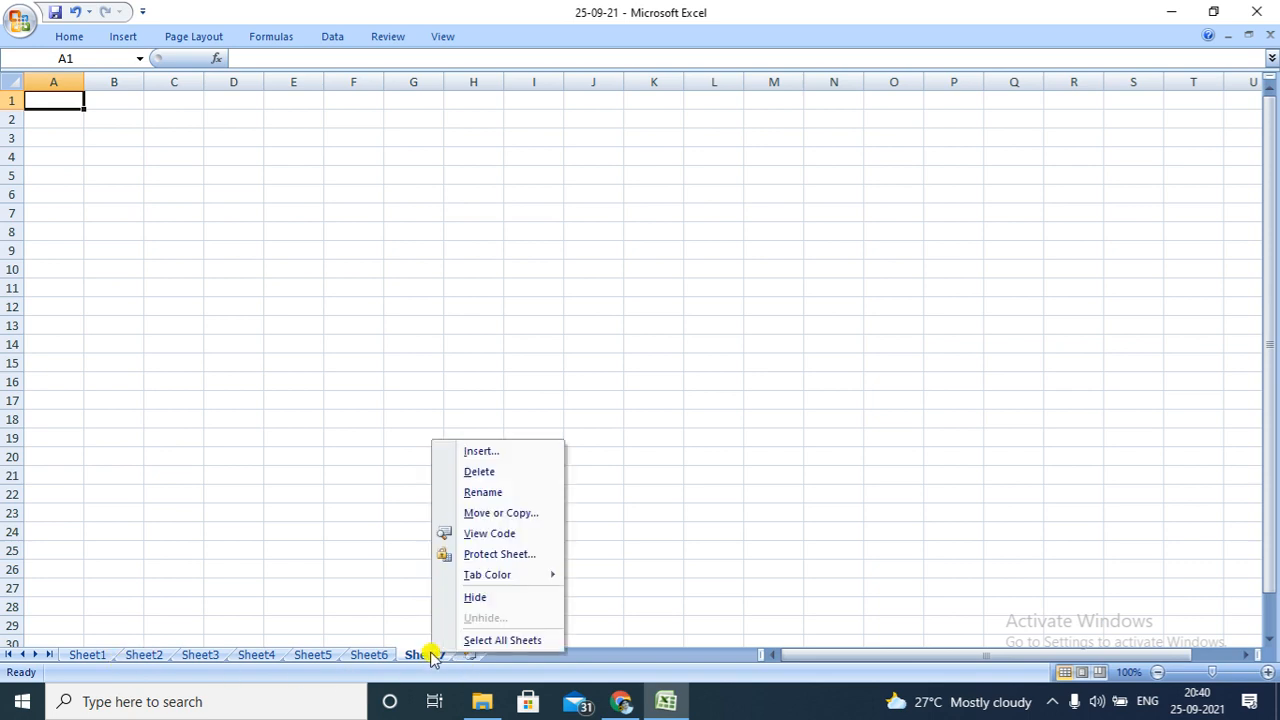
click(510, 447)
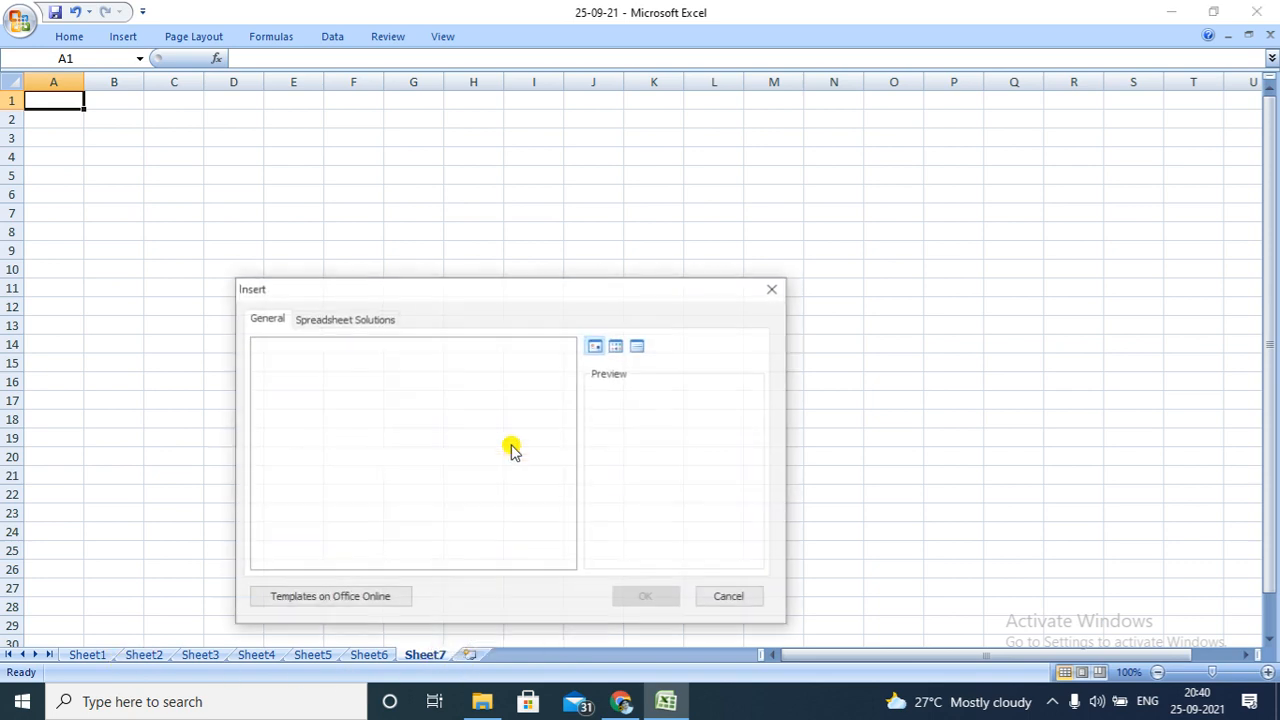
click(651, 597)
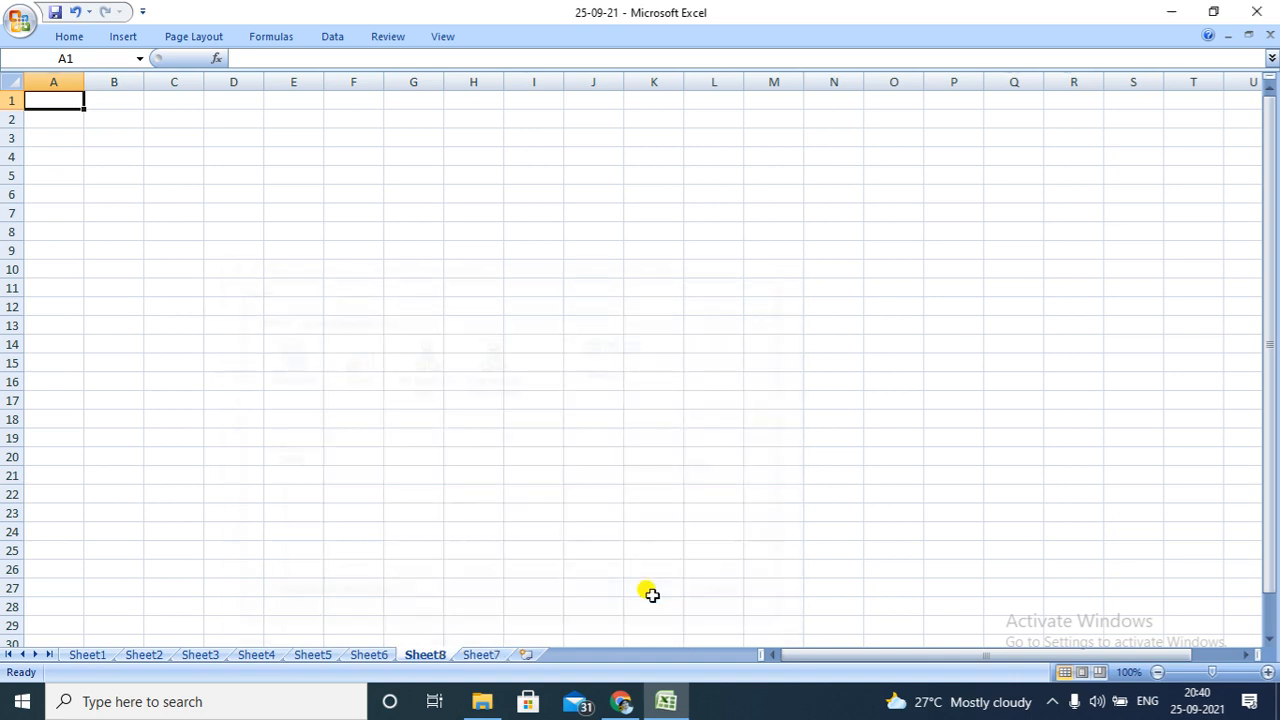
Add three more blank worksheets at the end of the workbook, after Sheet7
click(524, 655)
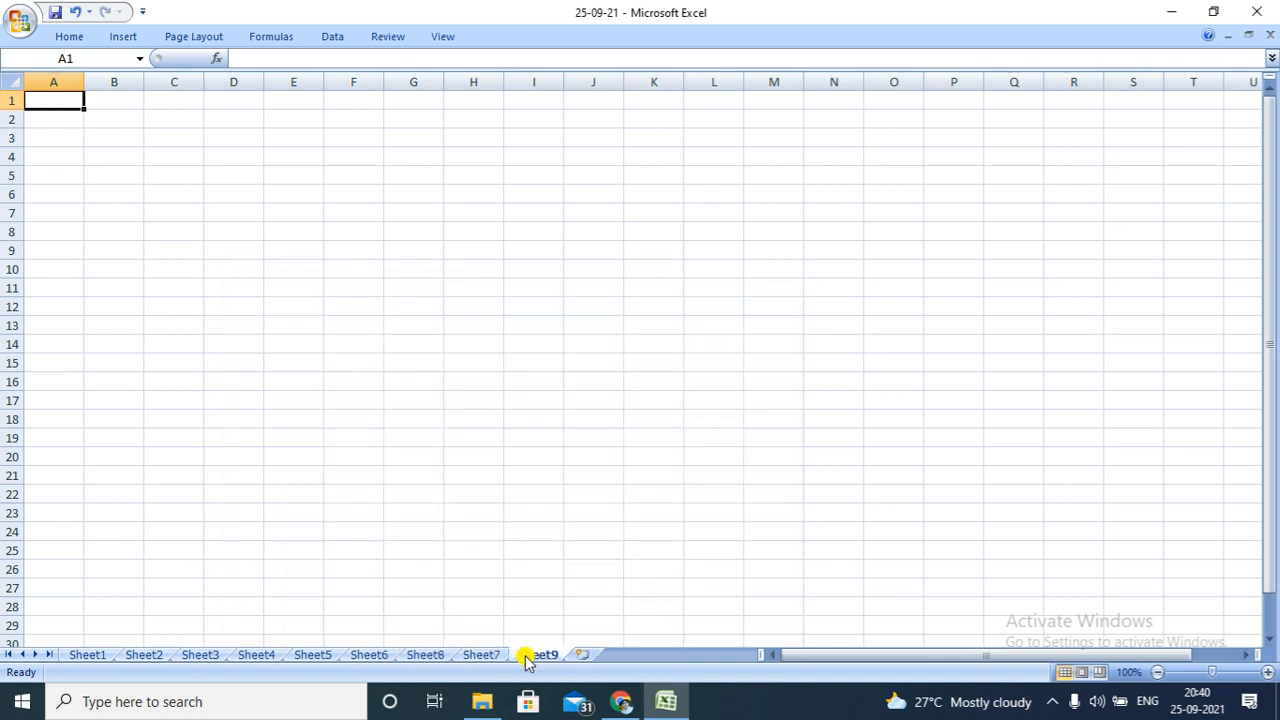
click(588, 655)
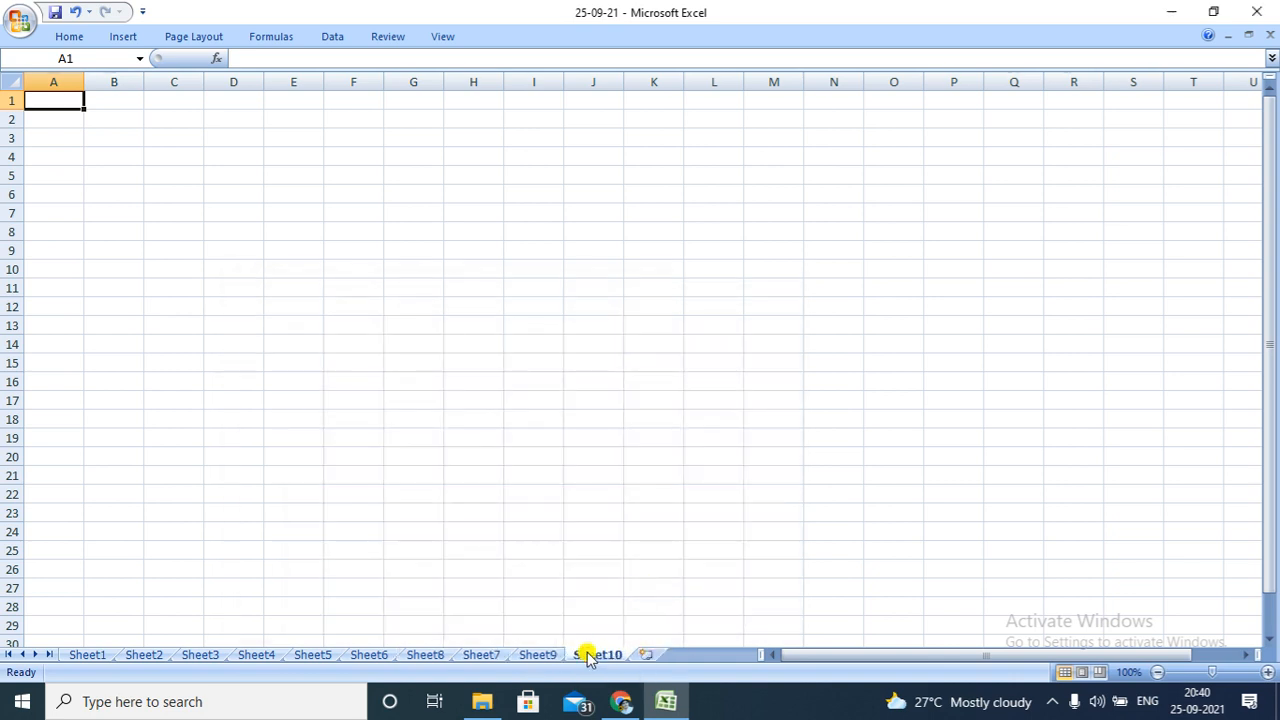
click(647, 656)
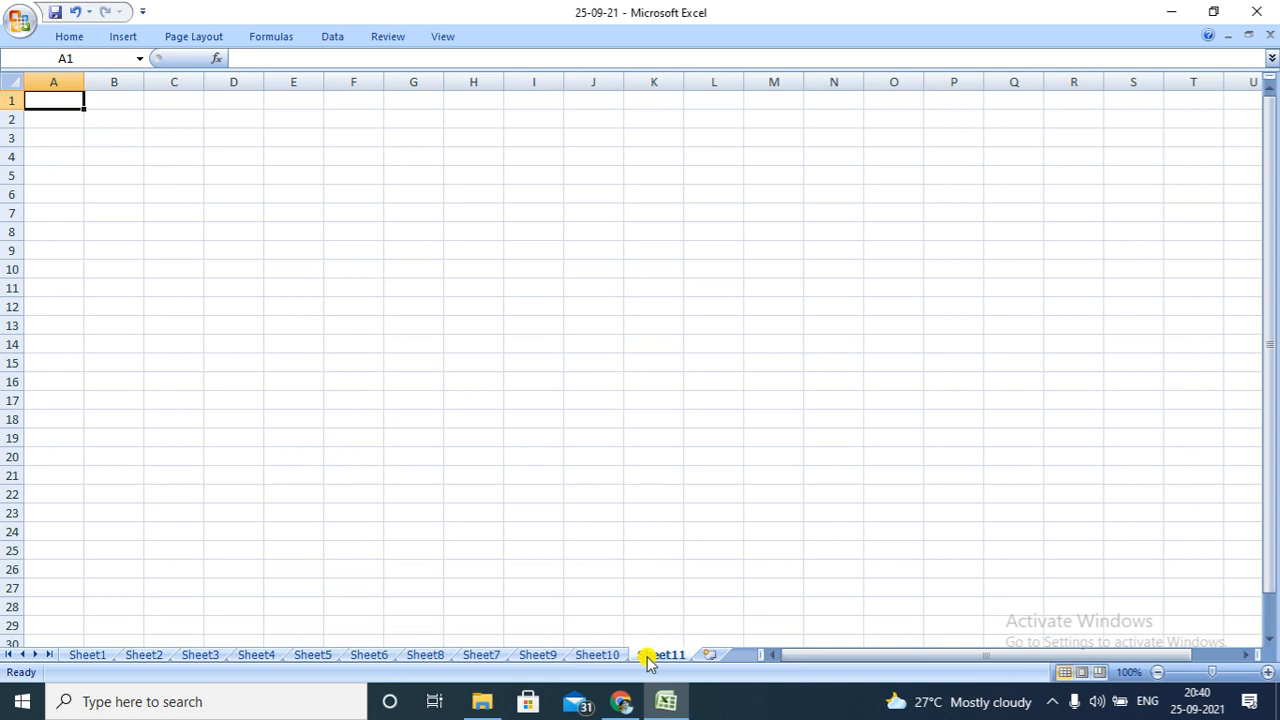
On Sheet1, enter the heading Sales Figure2 in C1 and widen column C to fit it
click(104, 655)
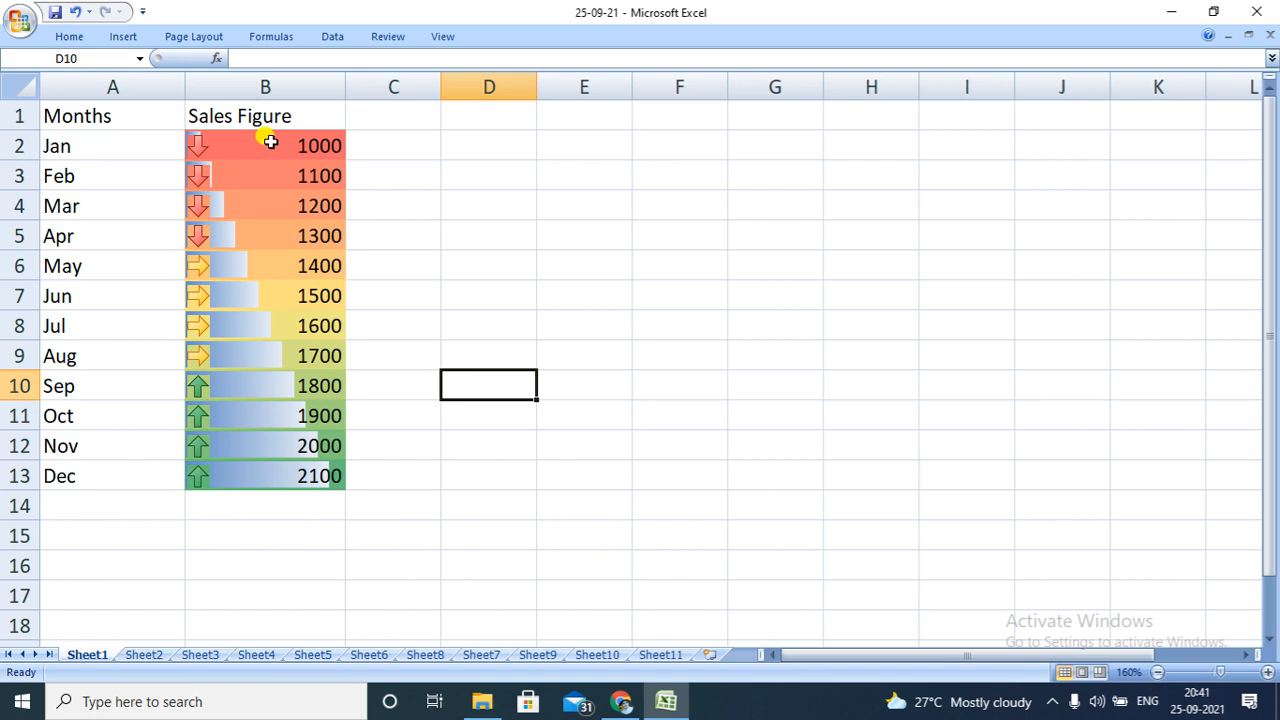
click(379, 121)
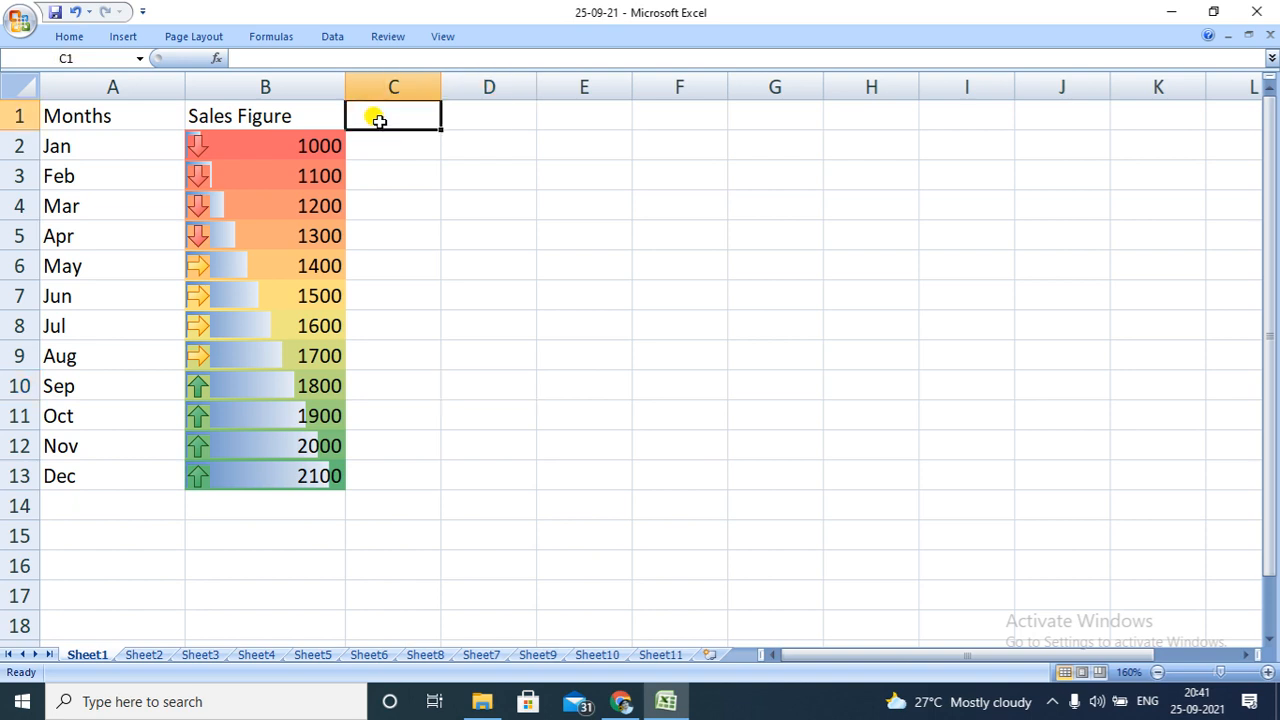
text(Sa)
key(BackSpace)
key(BackSpace)
text(Sale)
key(BackSpace)
key(BackSpace)
text(les)
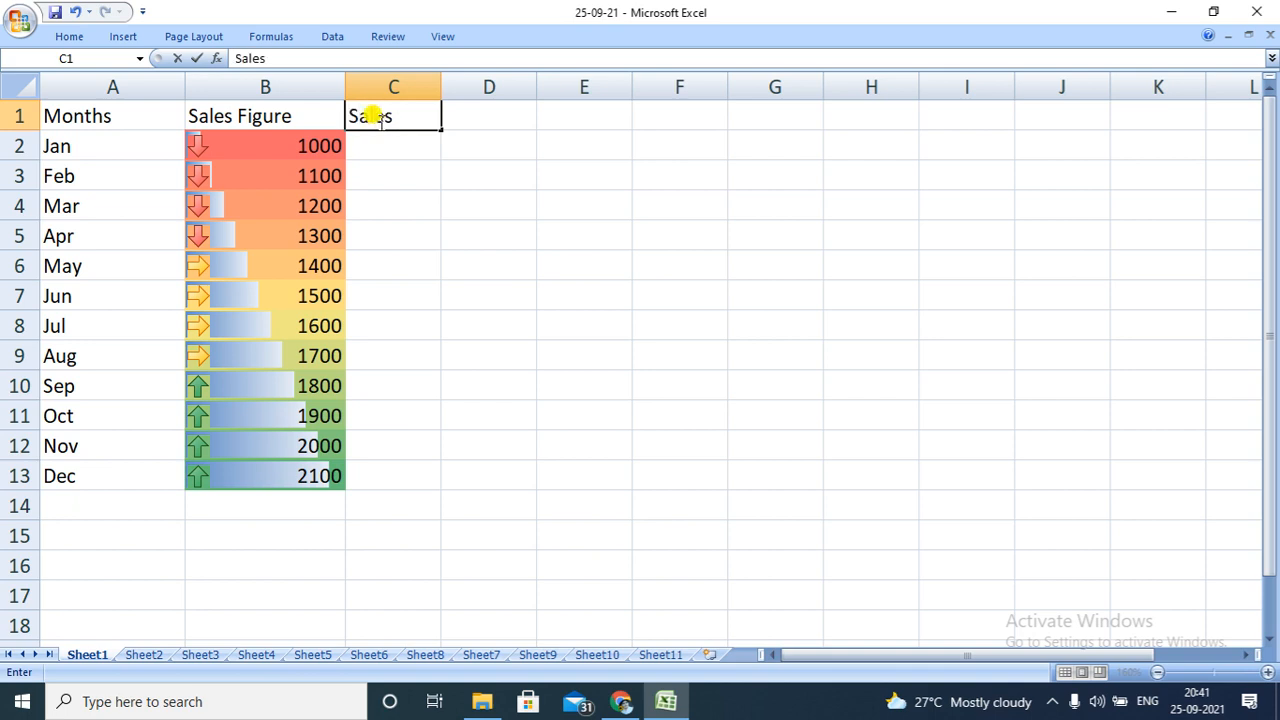
text( Figure2)
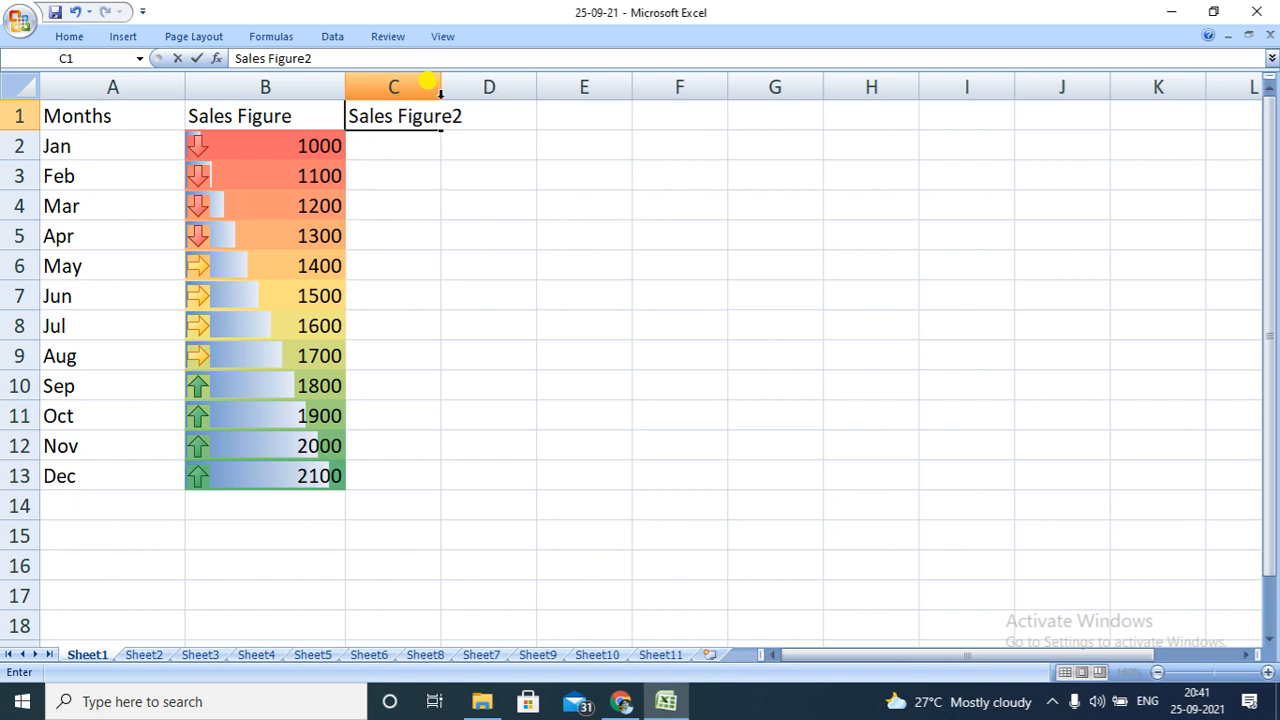
click(433, 89)
drag(441, 92, 522, 86)
Enter the formula =B2*2 in C2 and copy it down to C13
click(429, 135)
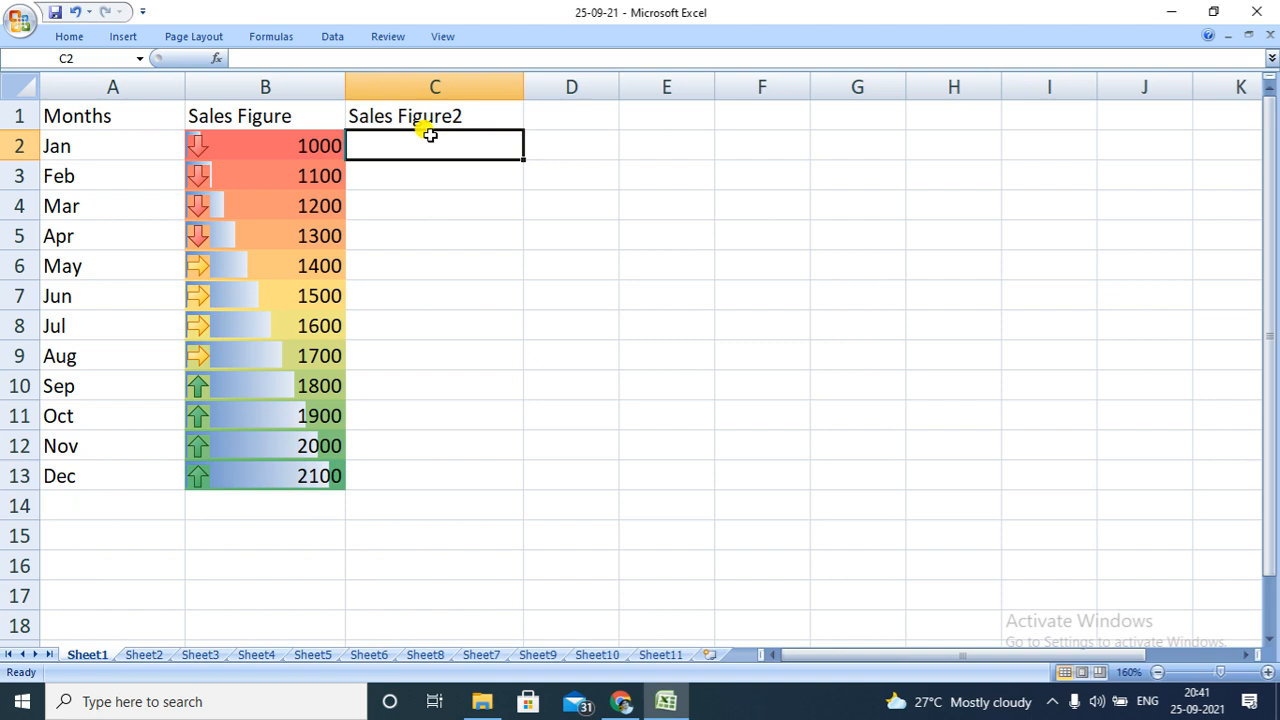
text(=)
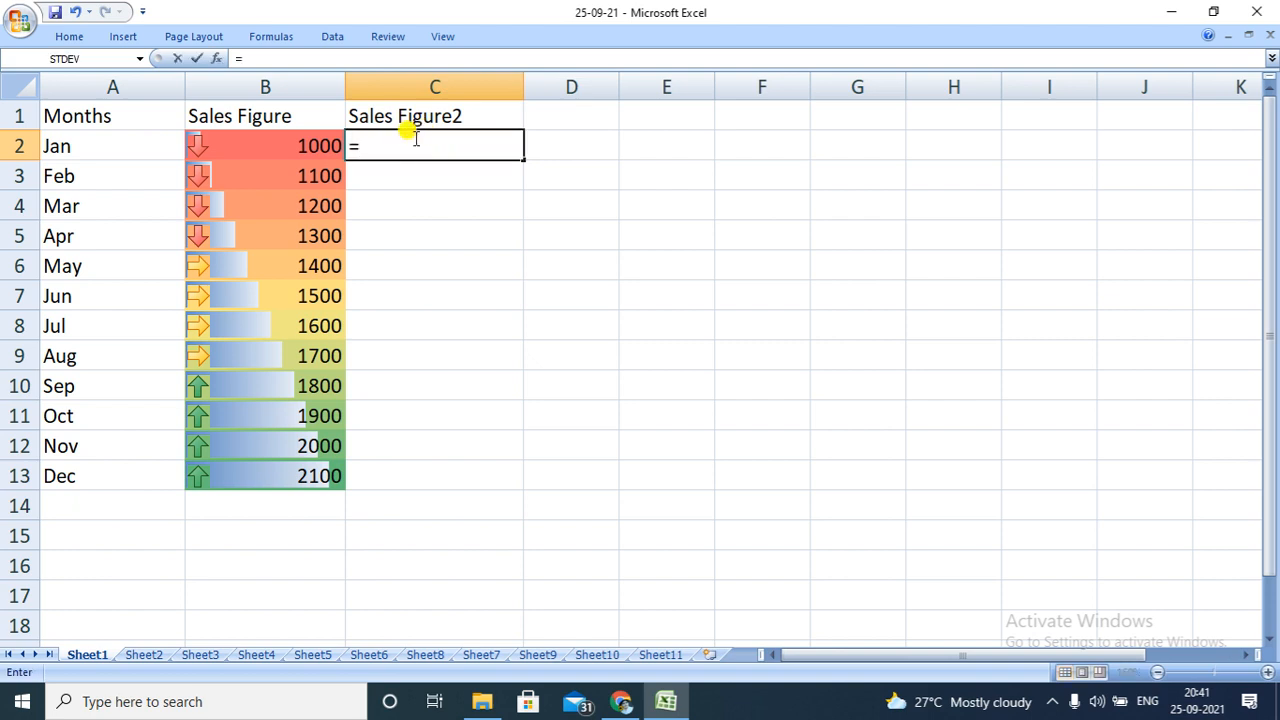
click(318, 146)
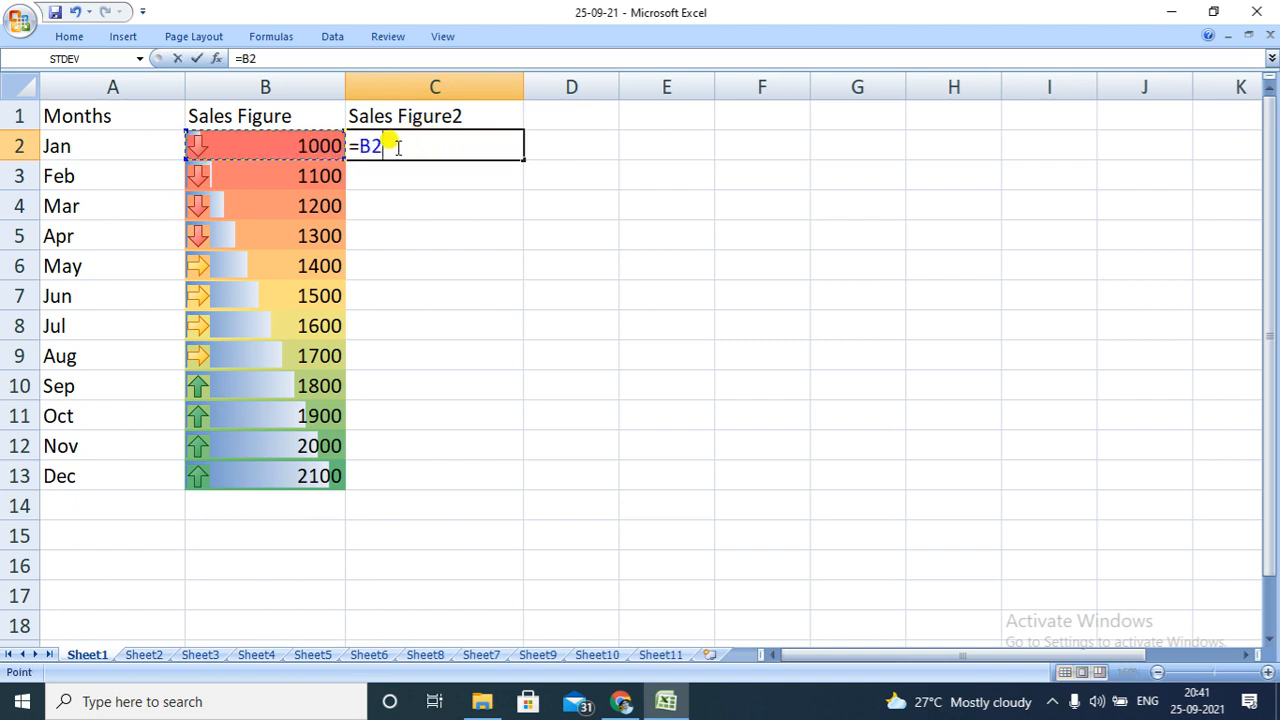
text(*2)
key(Return)
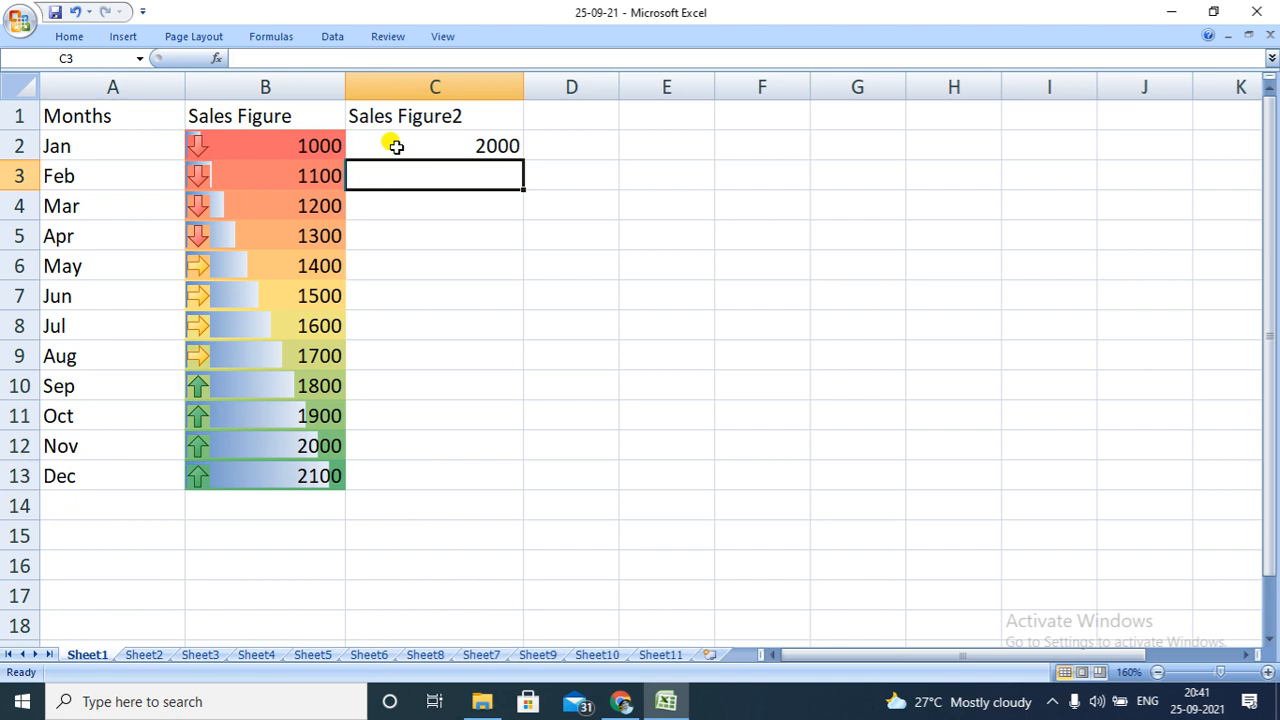
click(453, 146)
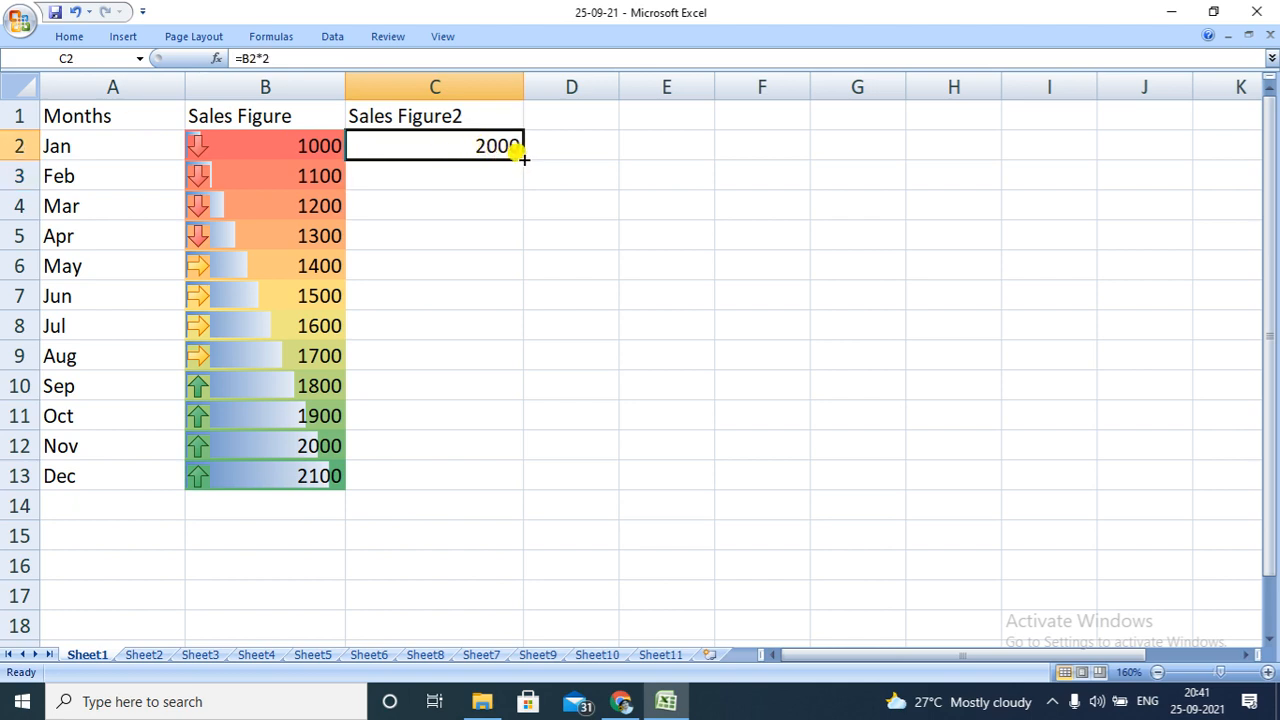
drag(522, 160, 488, 480)
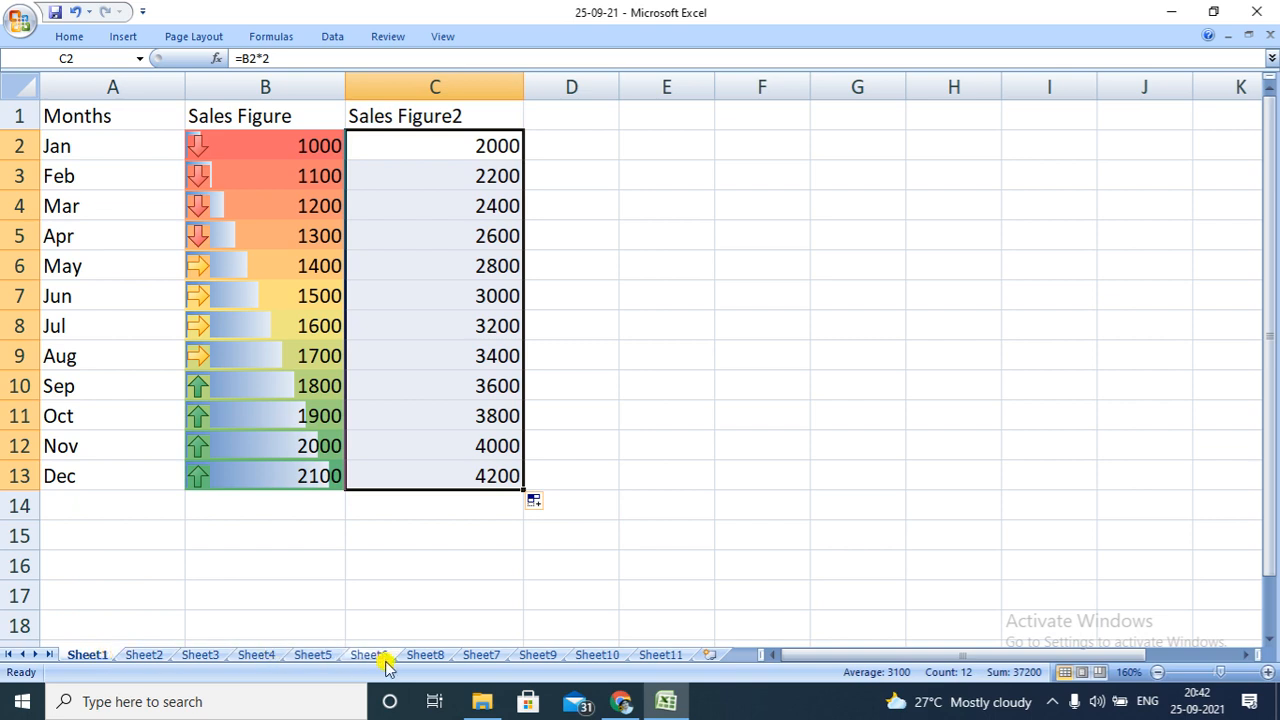
Move Sheet1 along the sheet order so that it sits between Sheet5 and Sheet6
drag(98, 656, 350, 662)
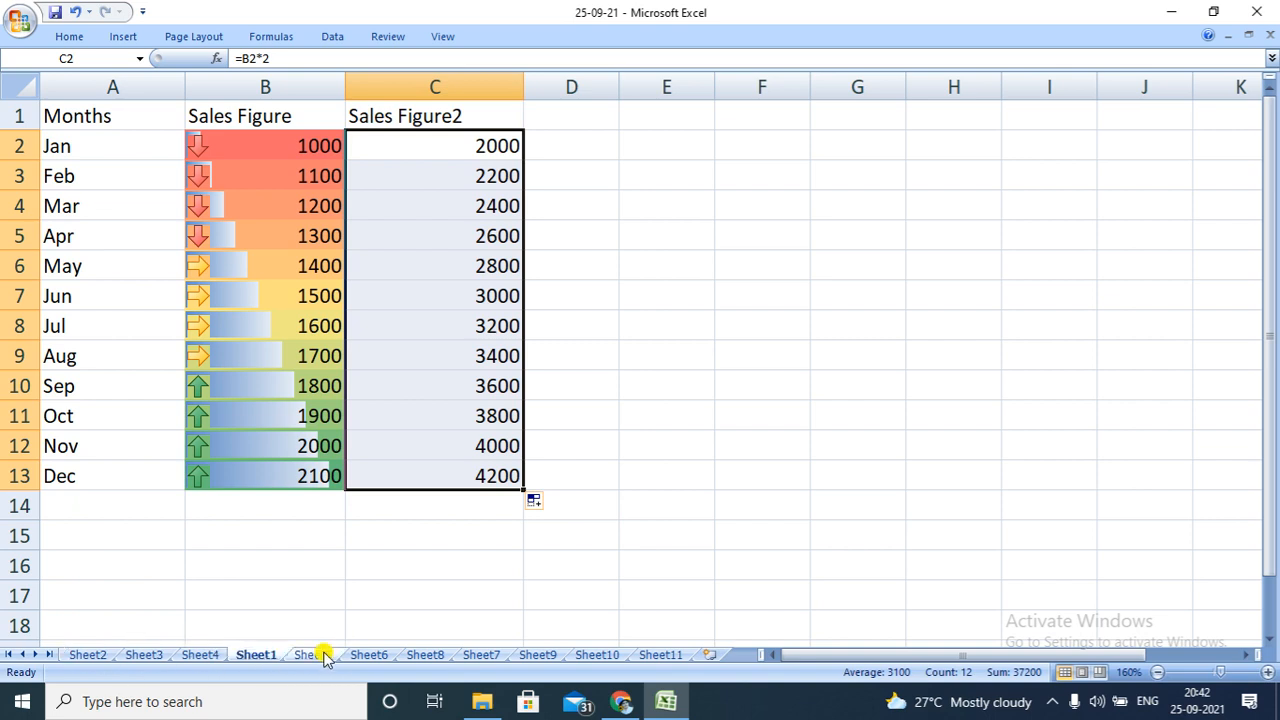
drag(249, 660, 374, 662)
drag(356, 645, 357, 648)
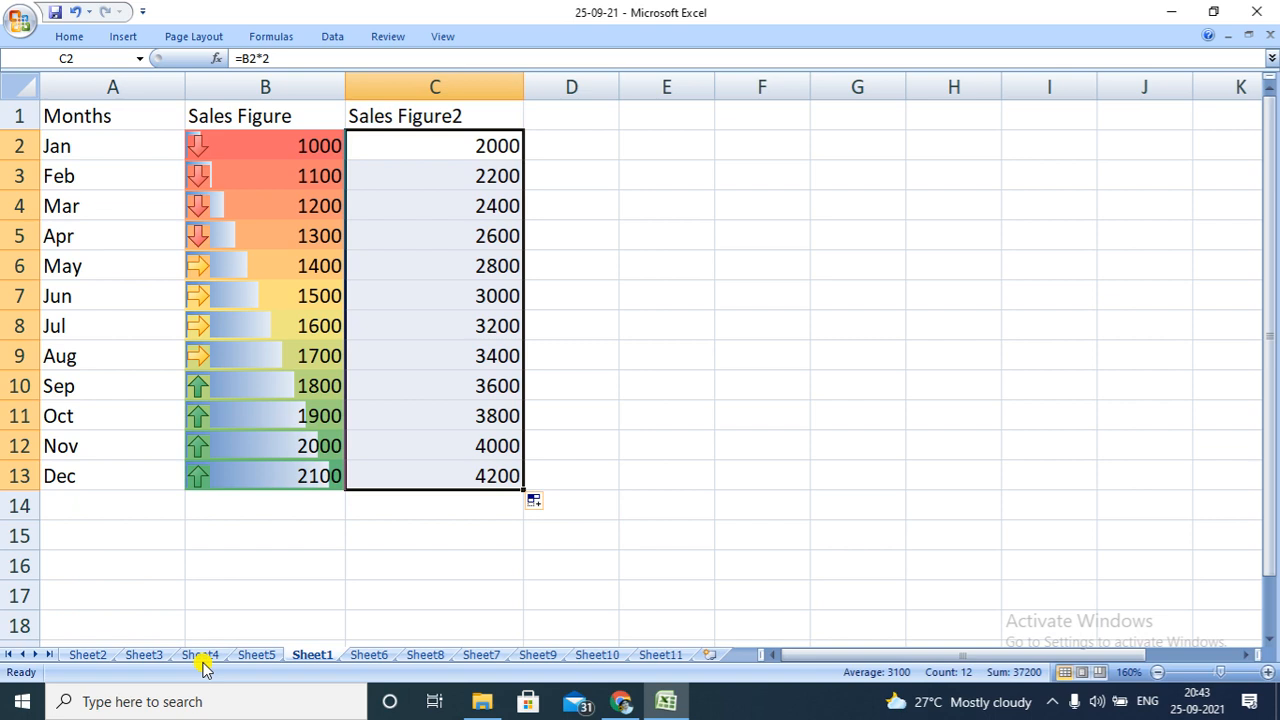
Jump to Sheet9 through the list of all worksheets and return to Sheet1 the same way
right_click(31, 656)
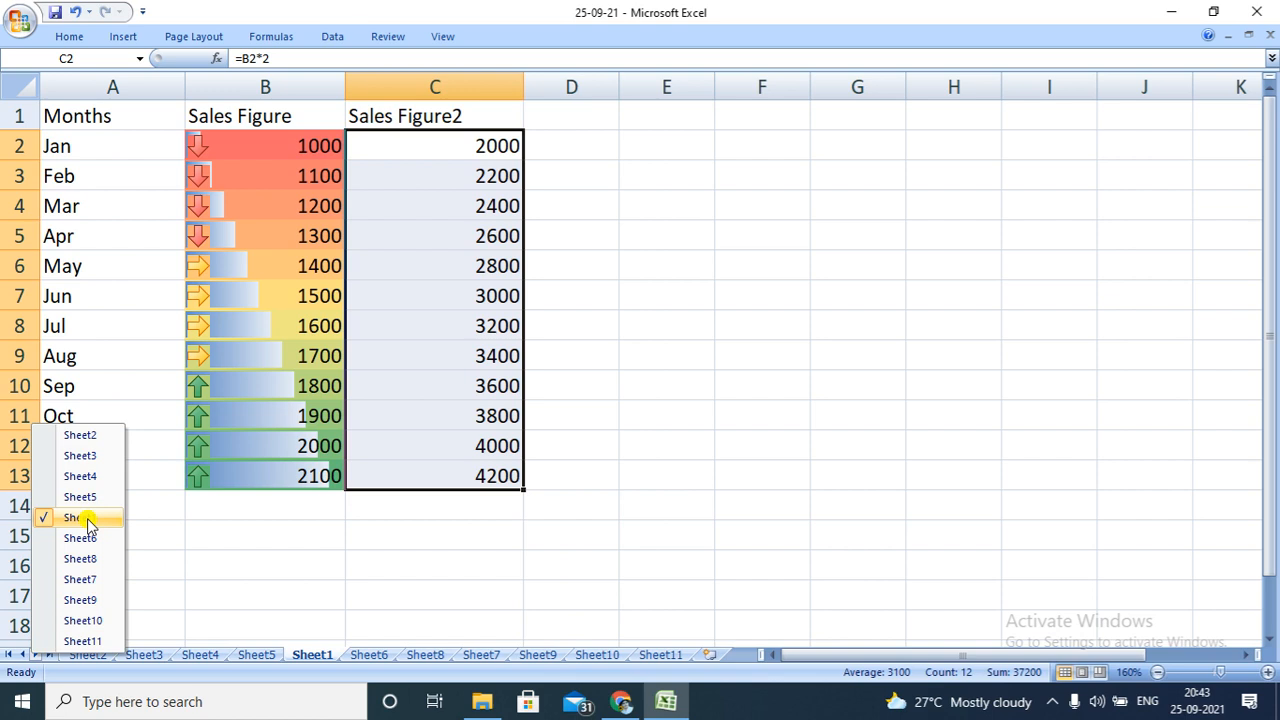
click(78, 598)
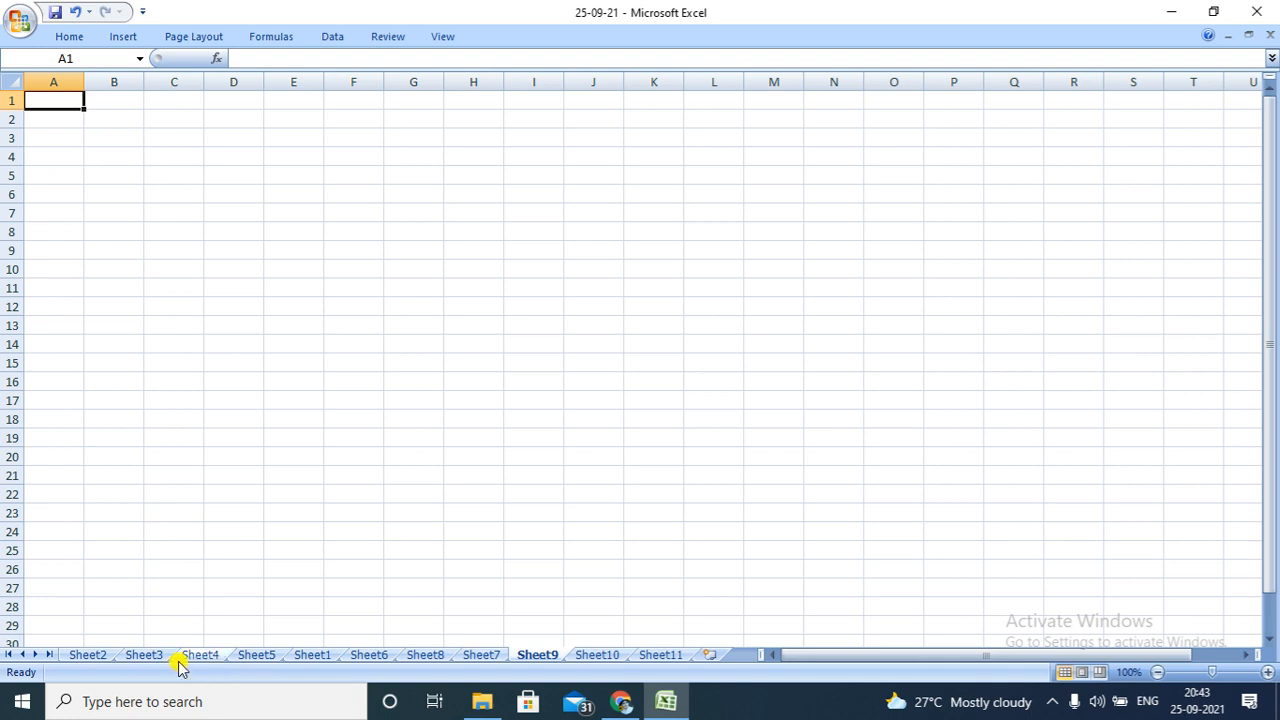
right_click(33, 659)
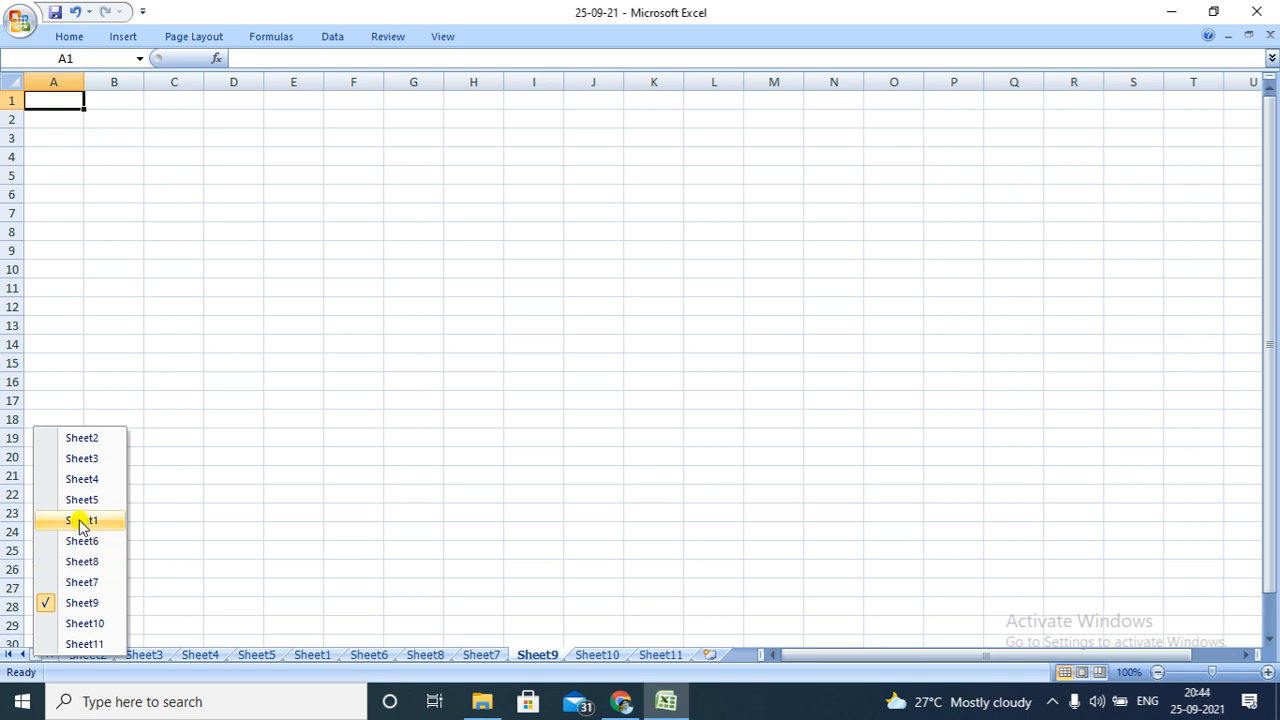
click(80, 522)
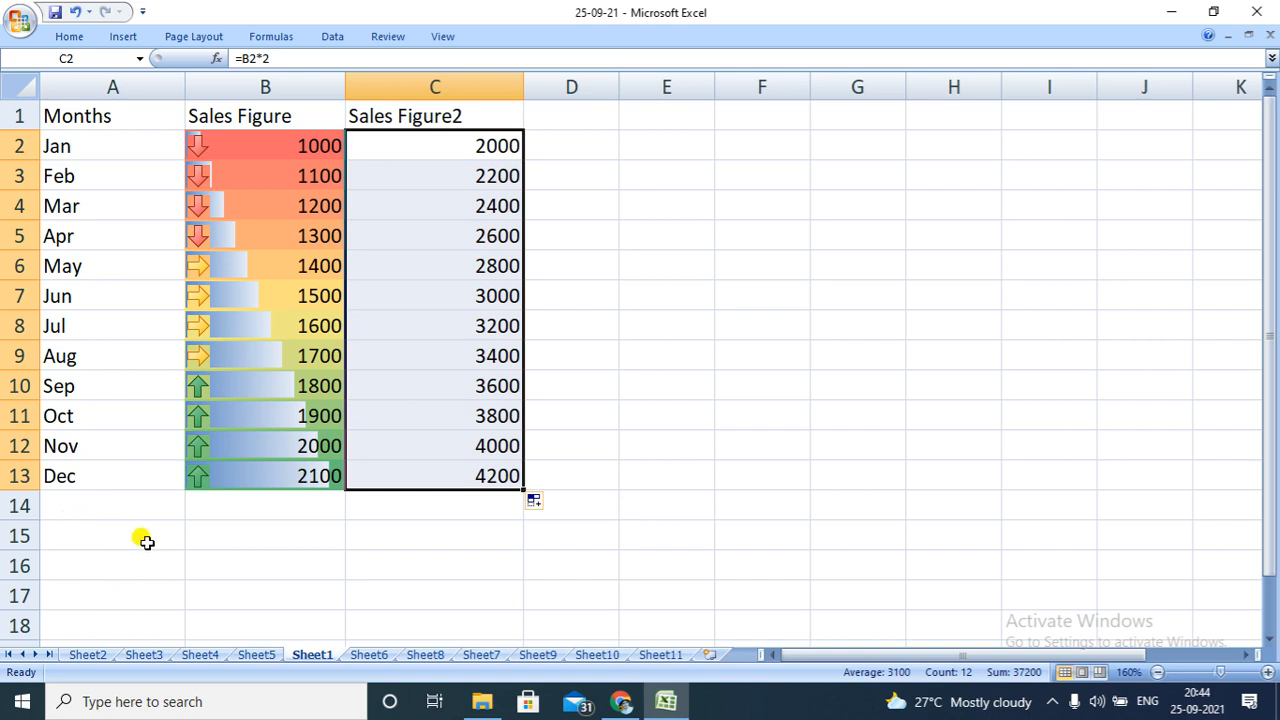
Rename the Sheet1 worksheet as quick_ analysis
right_click(313, 656)
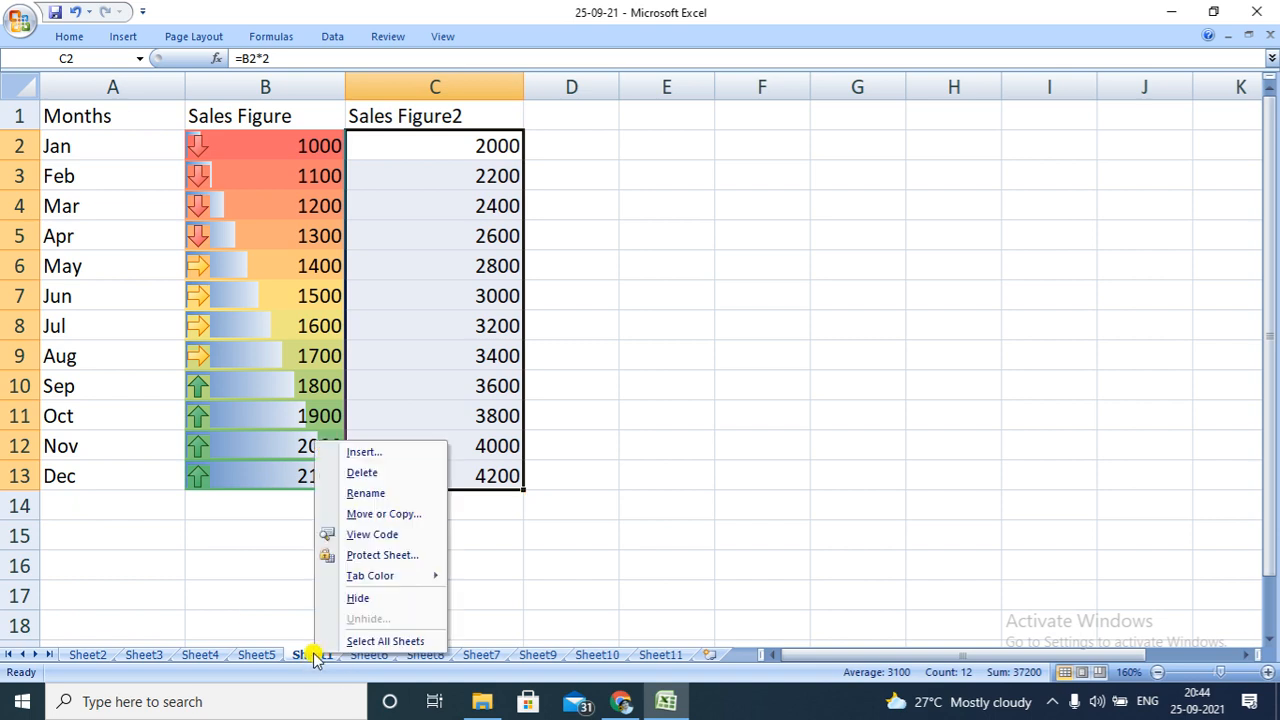
click(382, 494)
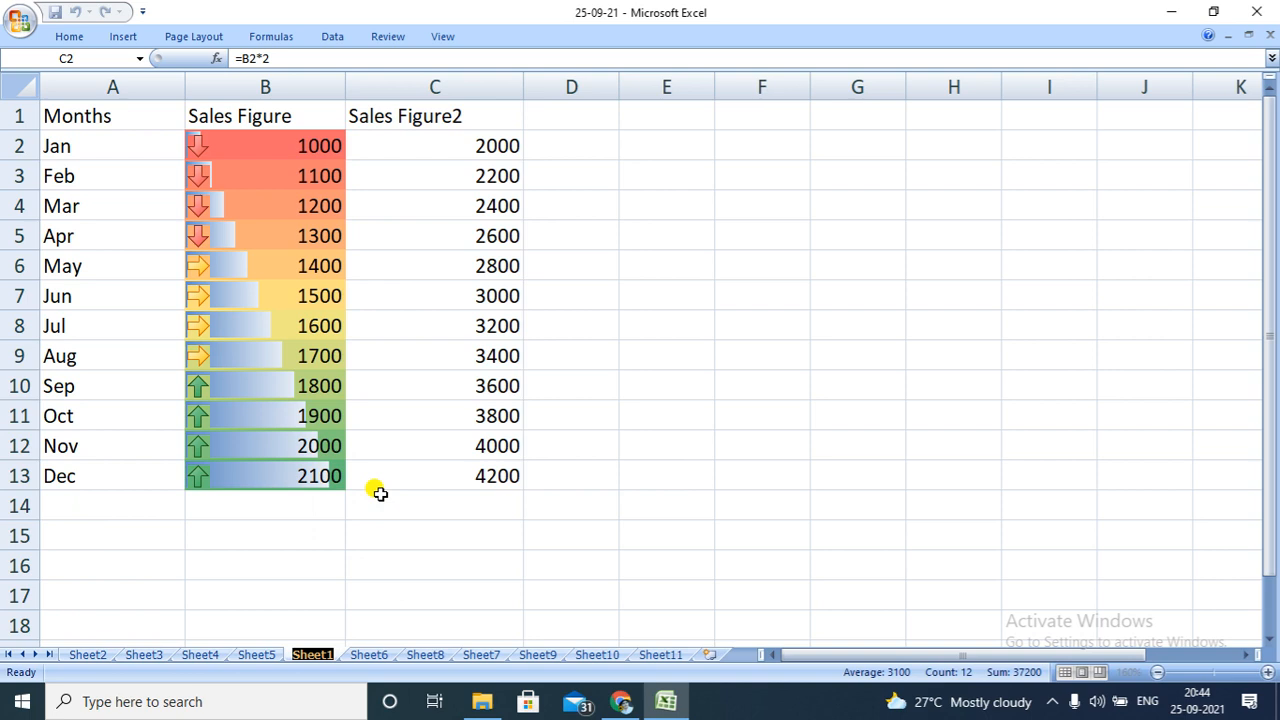
text(qui)
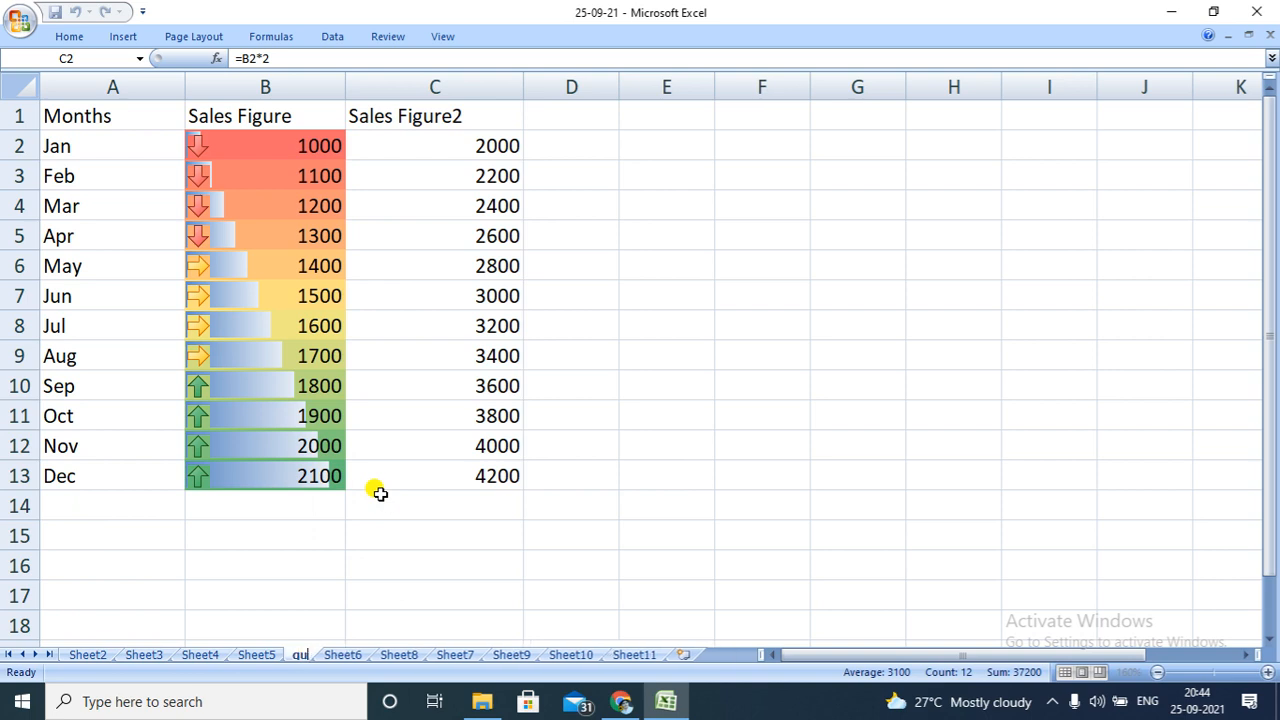
text(ck)
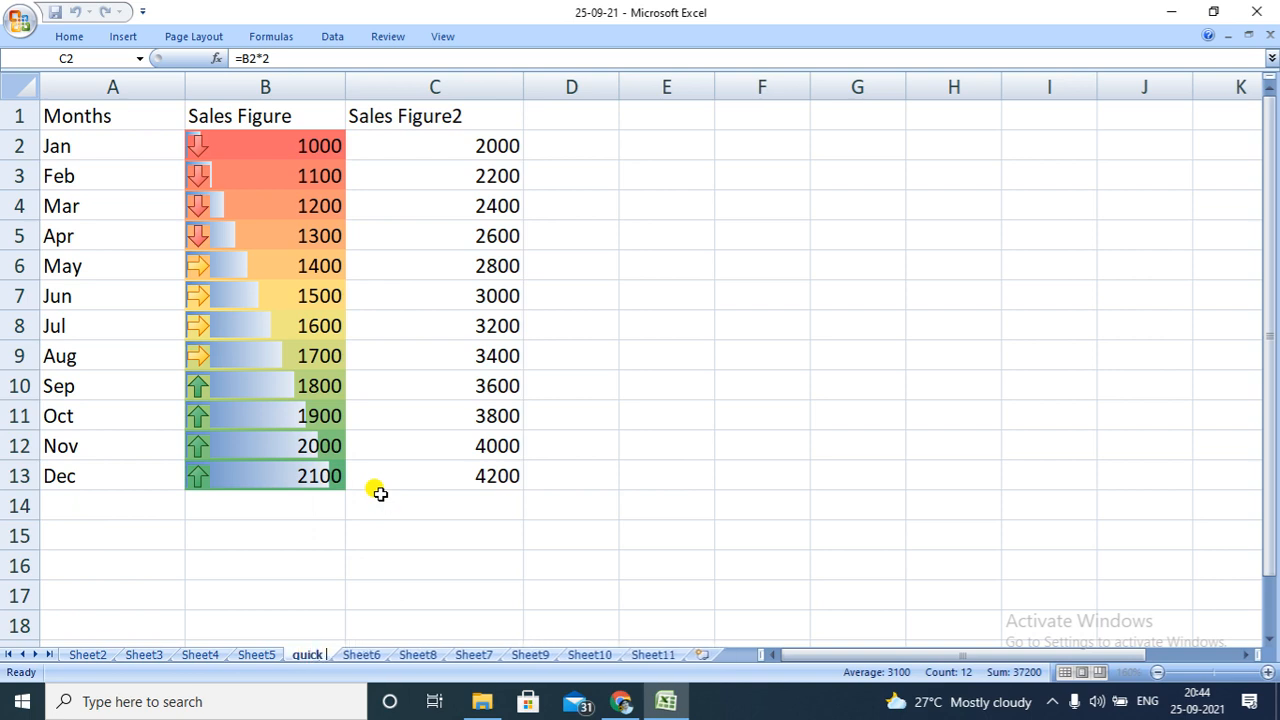
text(_a)
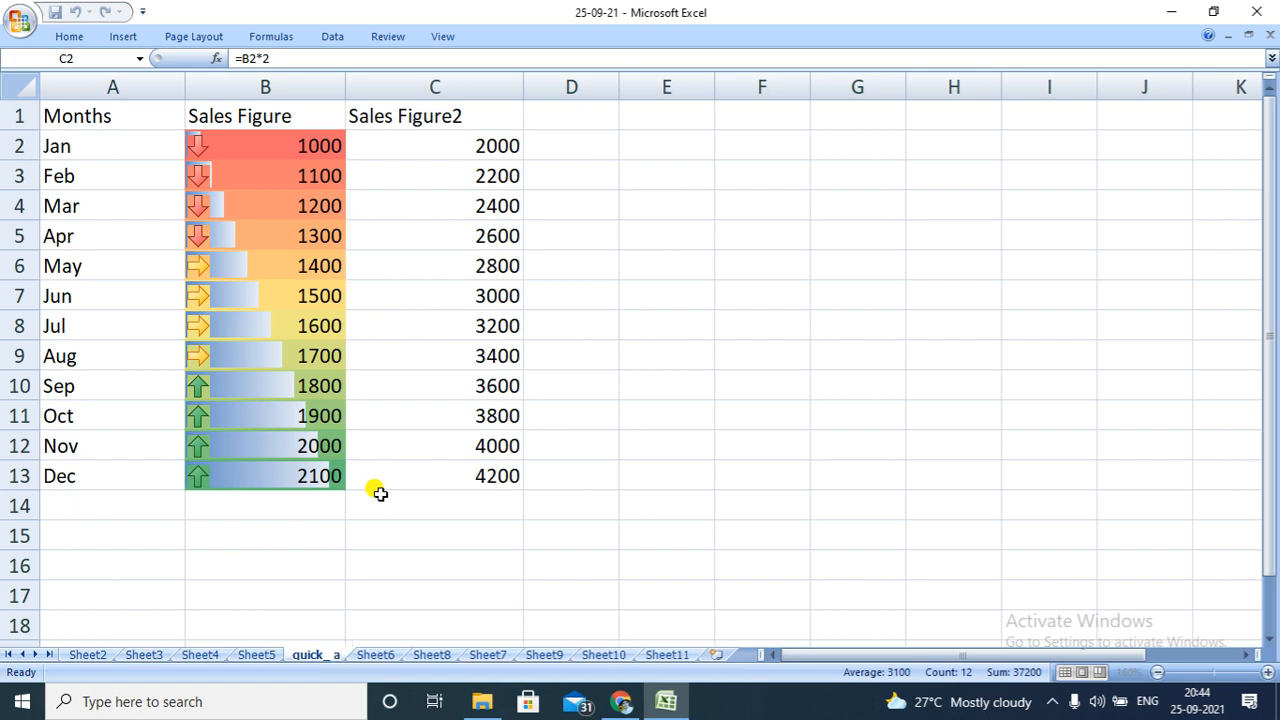
text(nalysis)
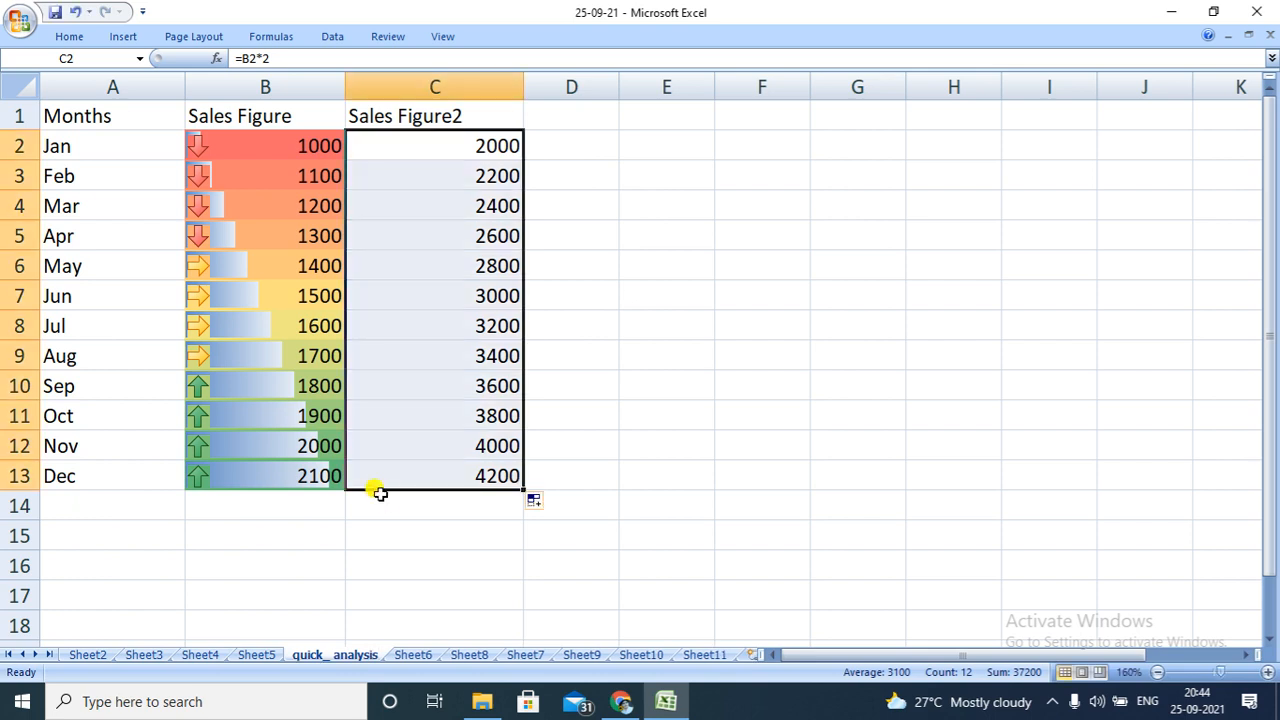
Move the quick_ analysis worksheet to the first position, before Sheet2
click(338, 586)
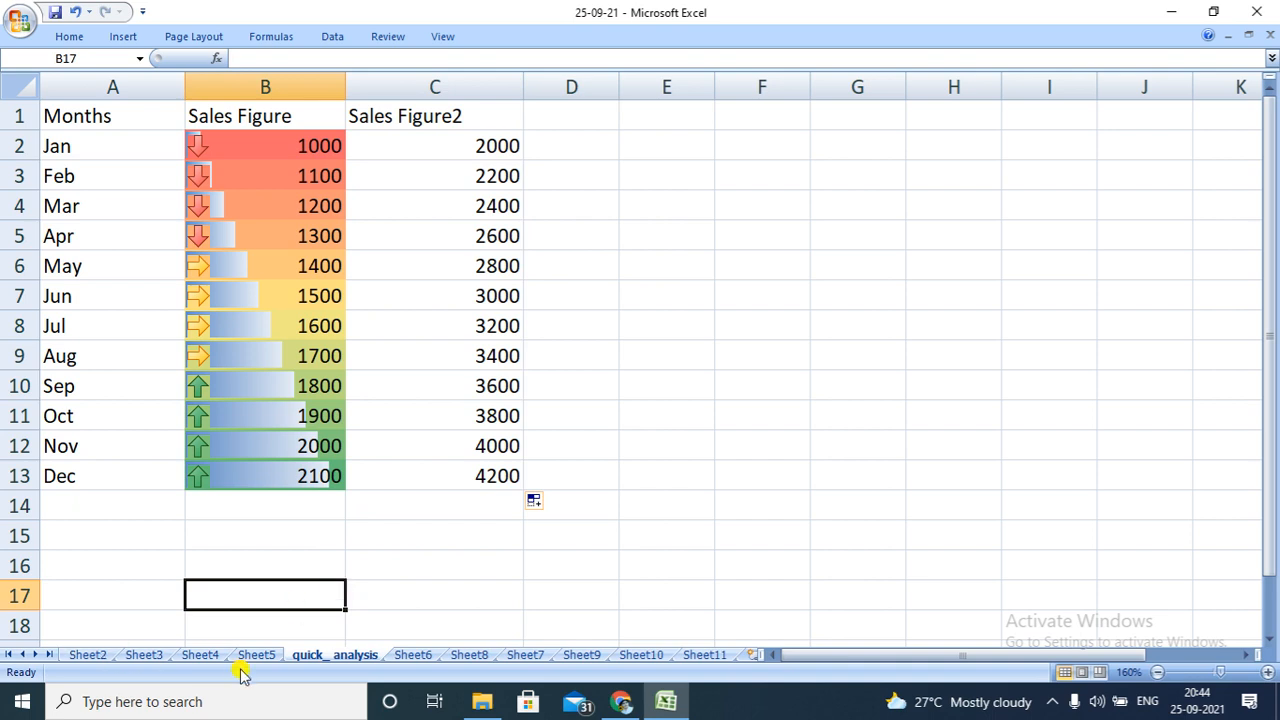
double_click(324, 656)
drag(326, 627, 62, 655)
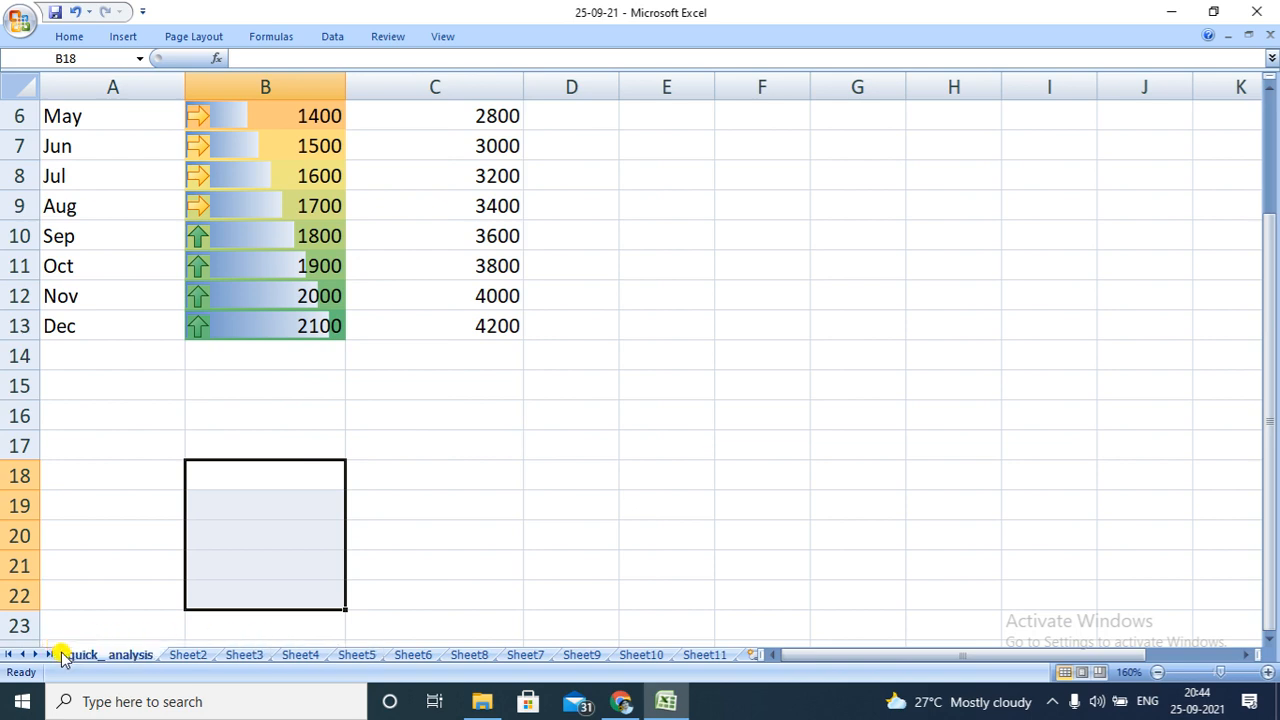
Rename the Sheet2 worksheet as sheet_2
click(187, 655)
right_click(187, 655)
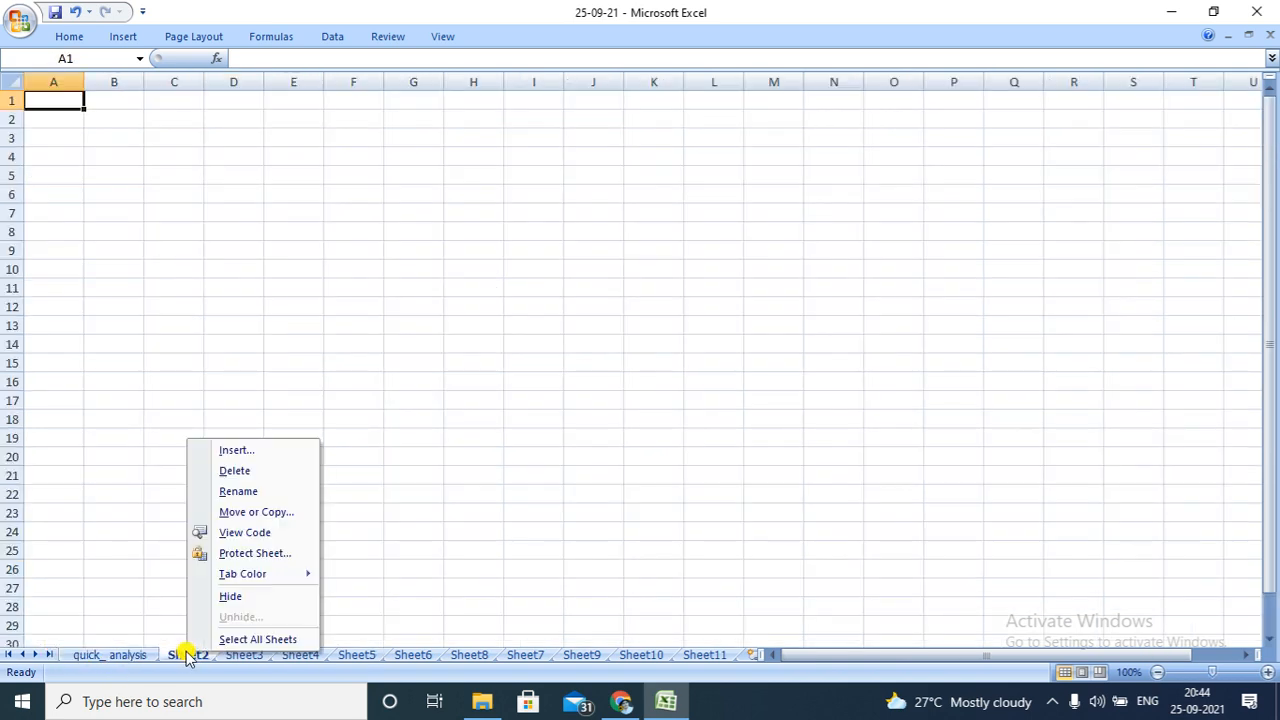
click(249, 490)
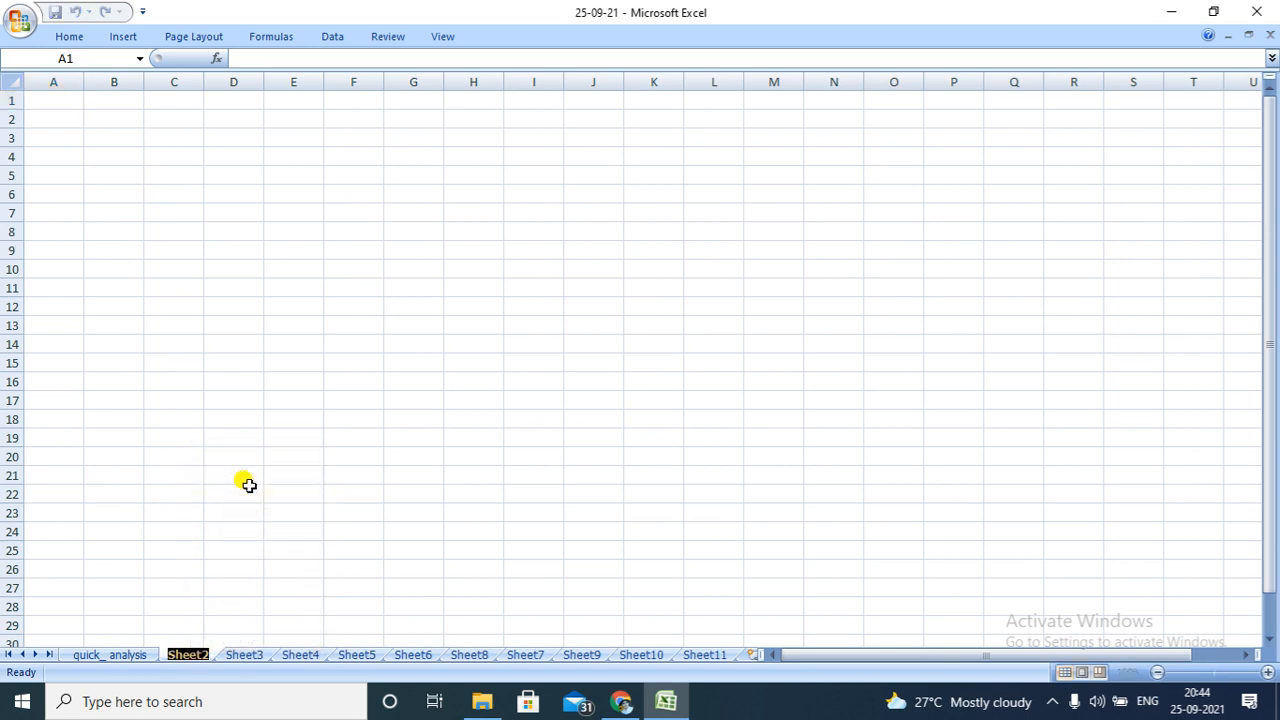
text(sheet)
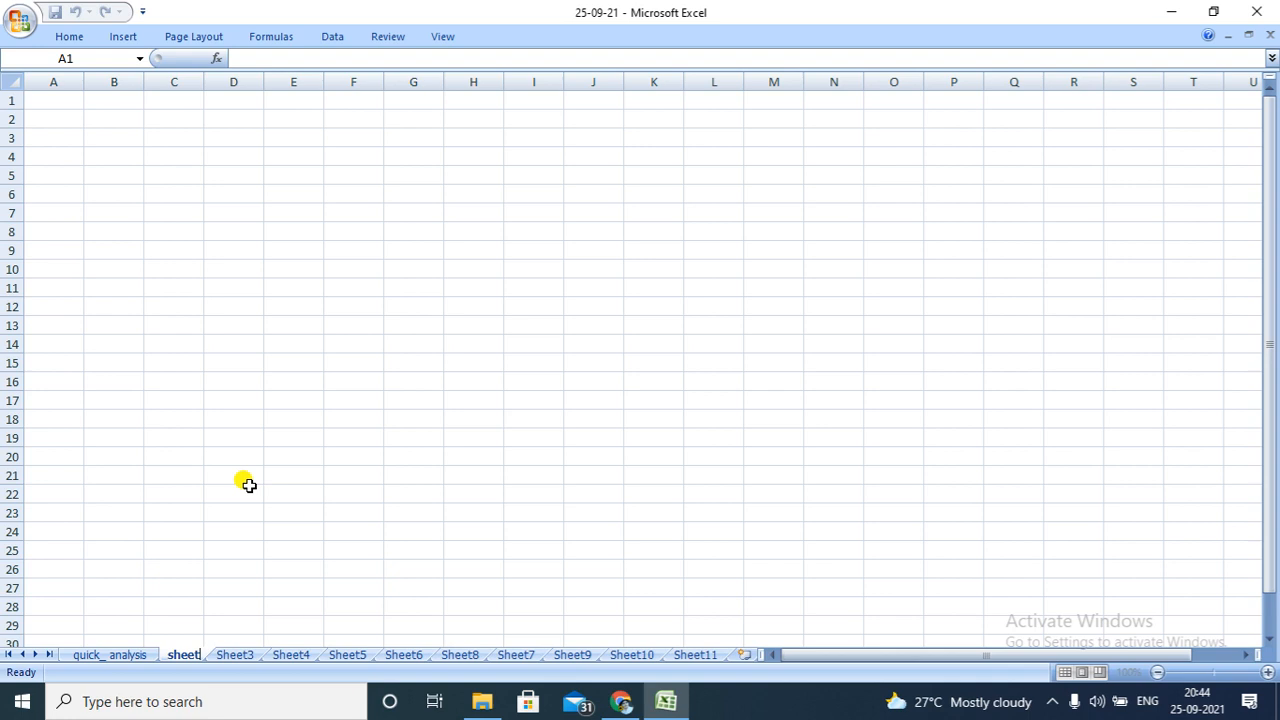
text(_2)
key(Return)
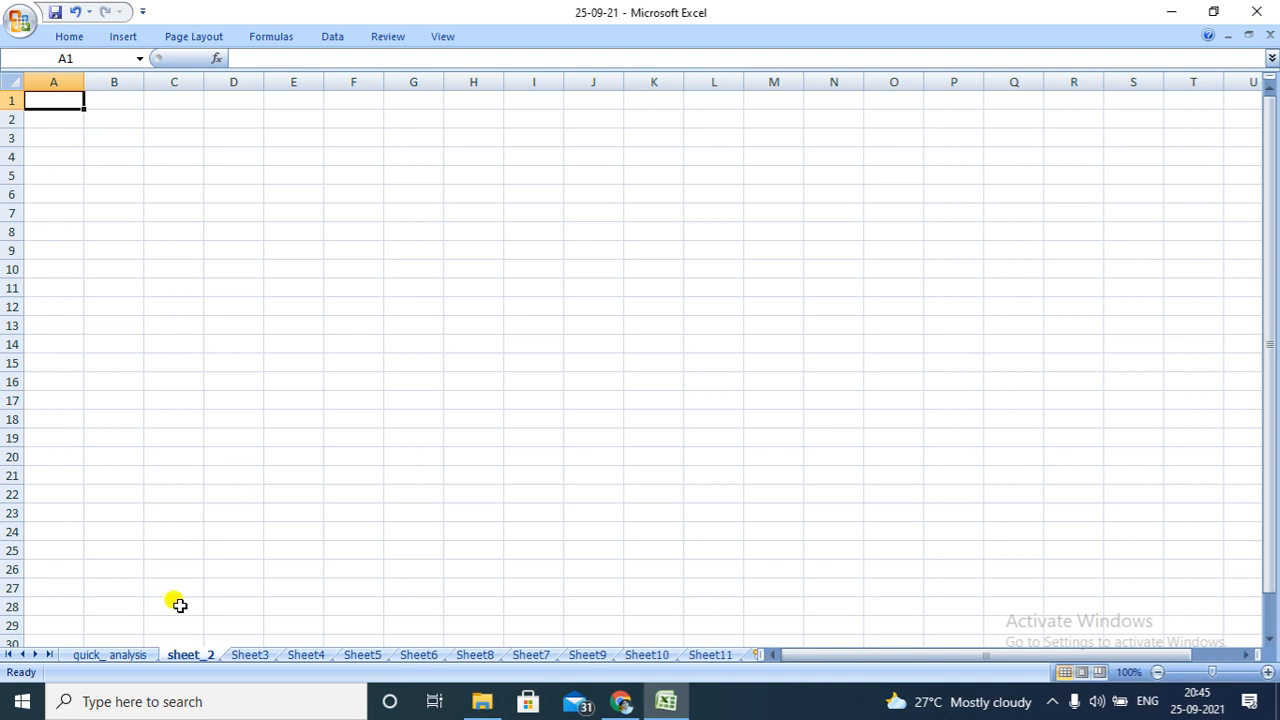
Colour the quick_ analysis sheet tab with a darker orange theme colour
click(118, 656)
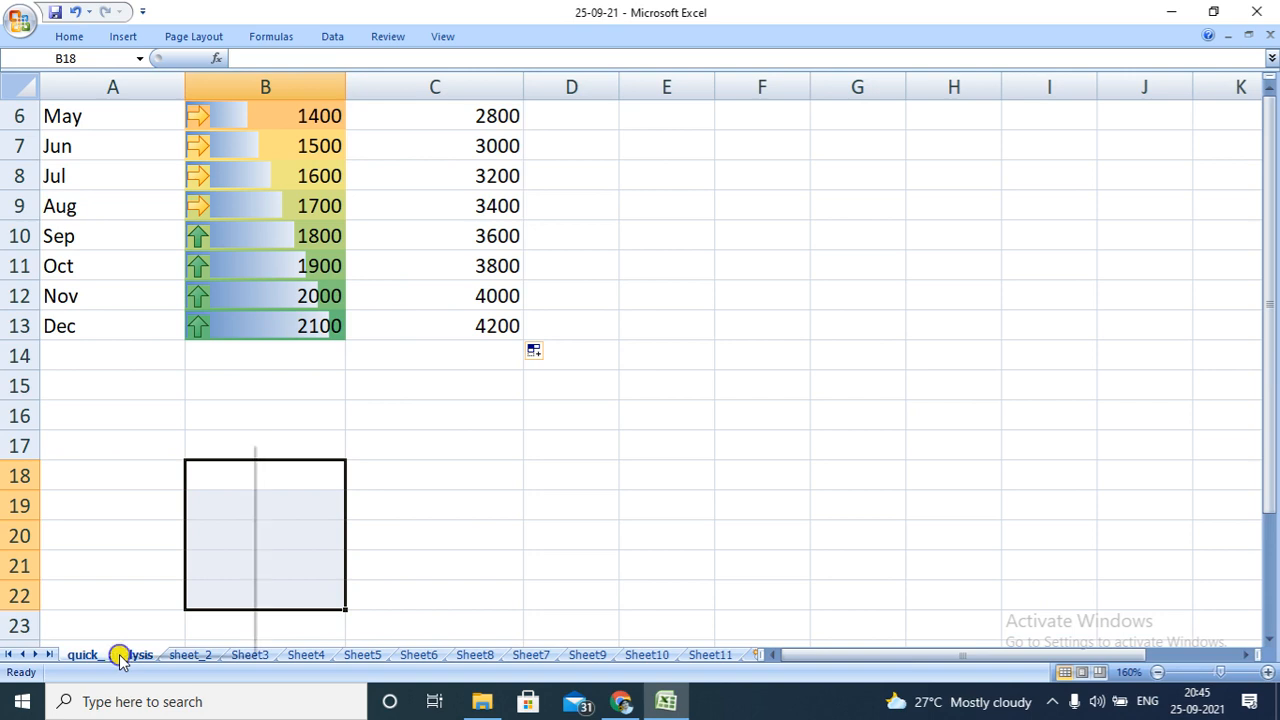
right_click(118, 658)
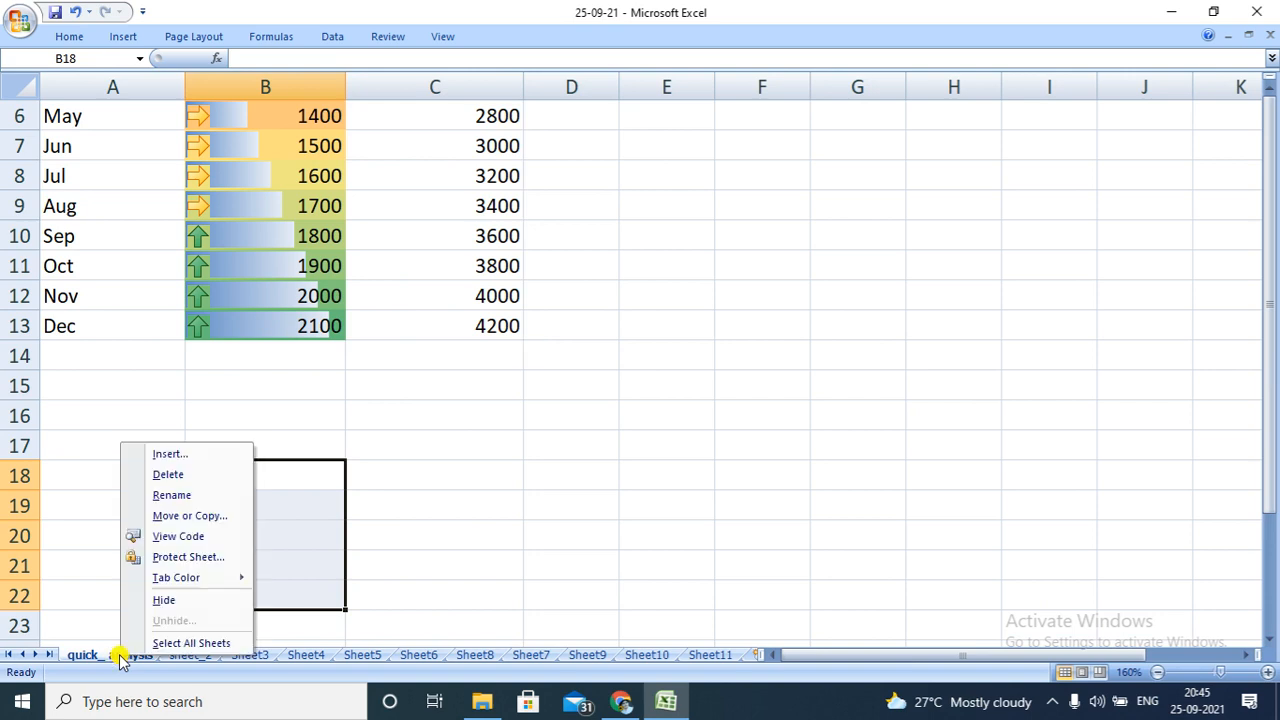
mouse_move(229, 575)
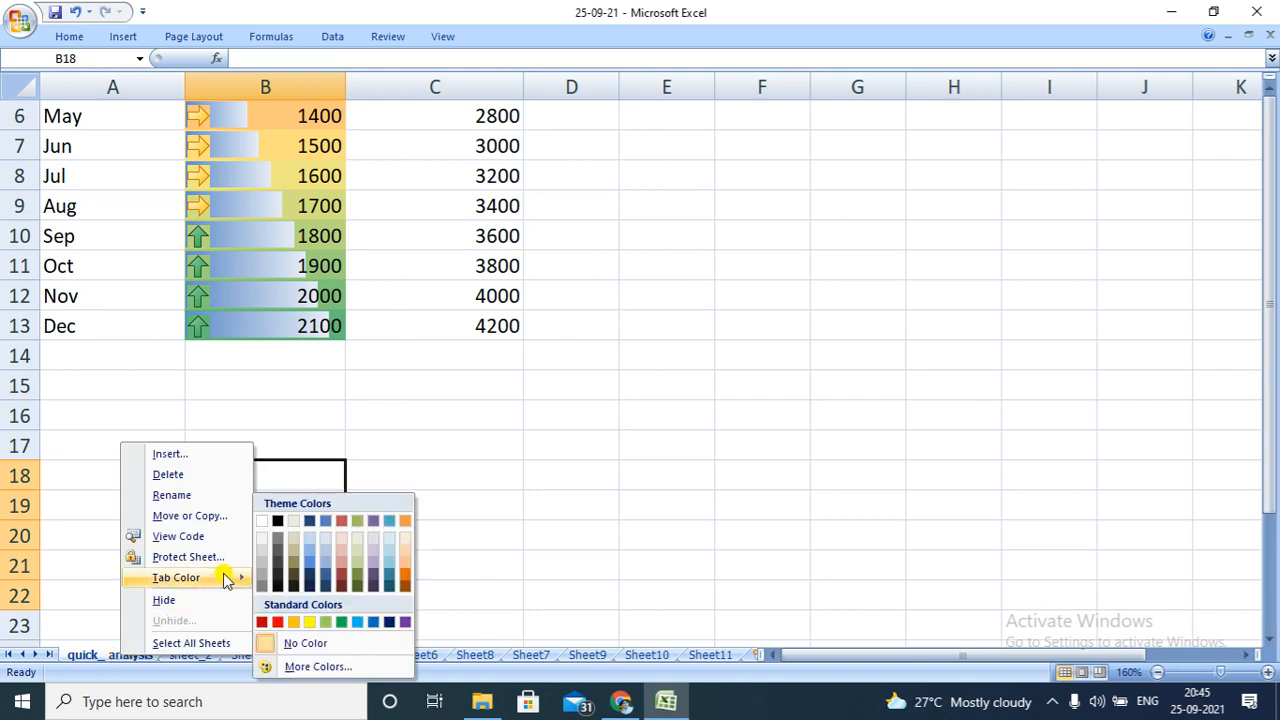
click(405, 572)
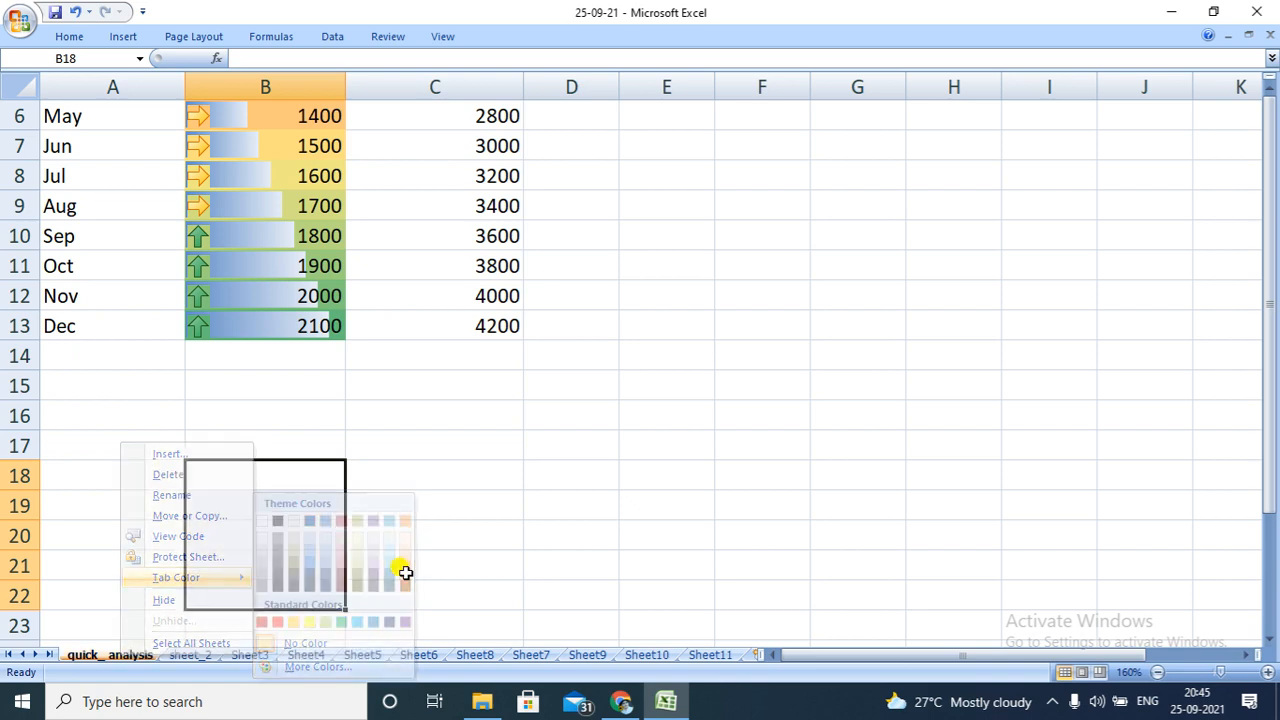
click(392, 570)
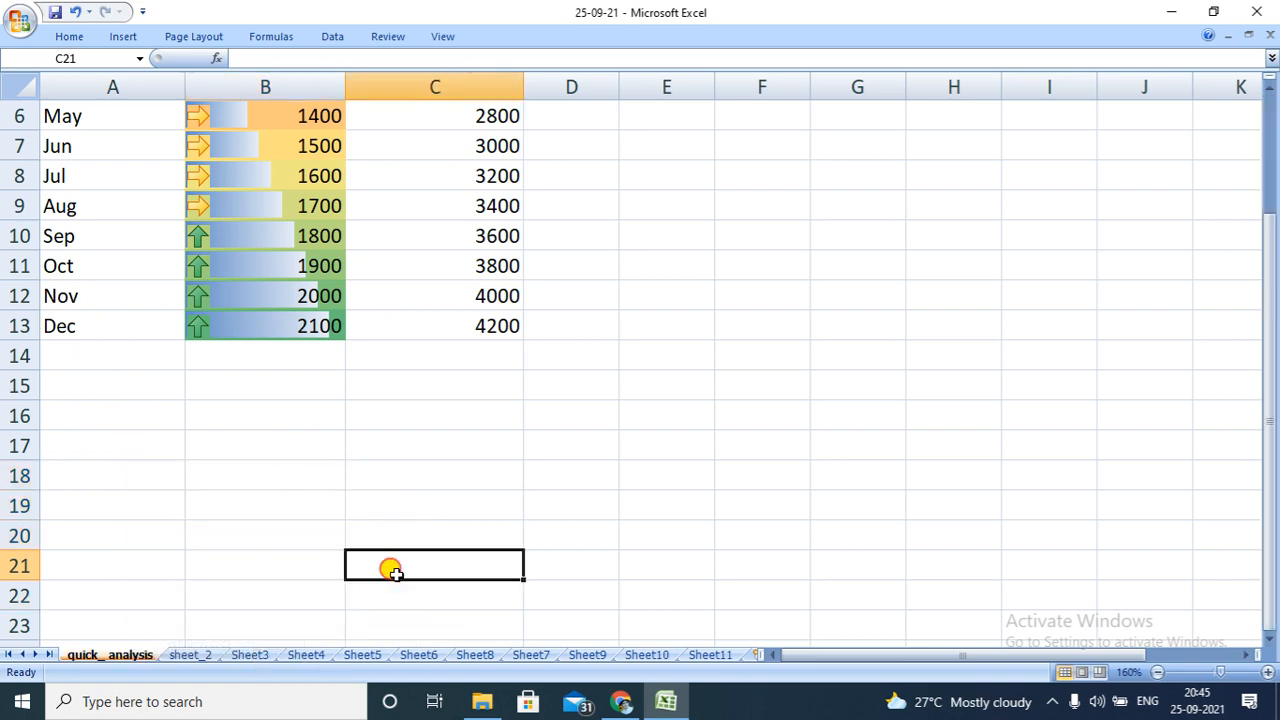
Change the quick_ analysis sheet tab to a very dark blue theme colour
right_click(123, 654)
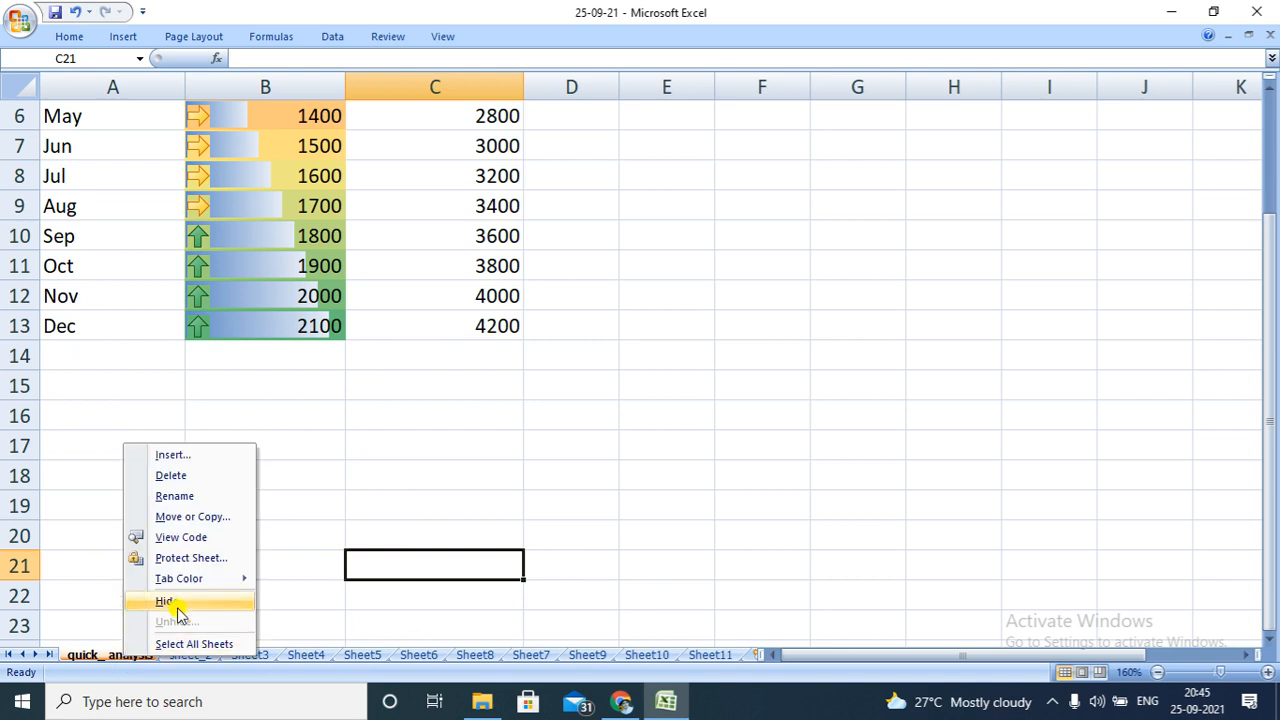
mouse_move(216, 584)
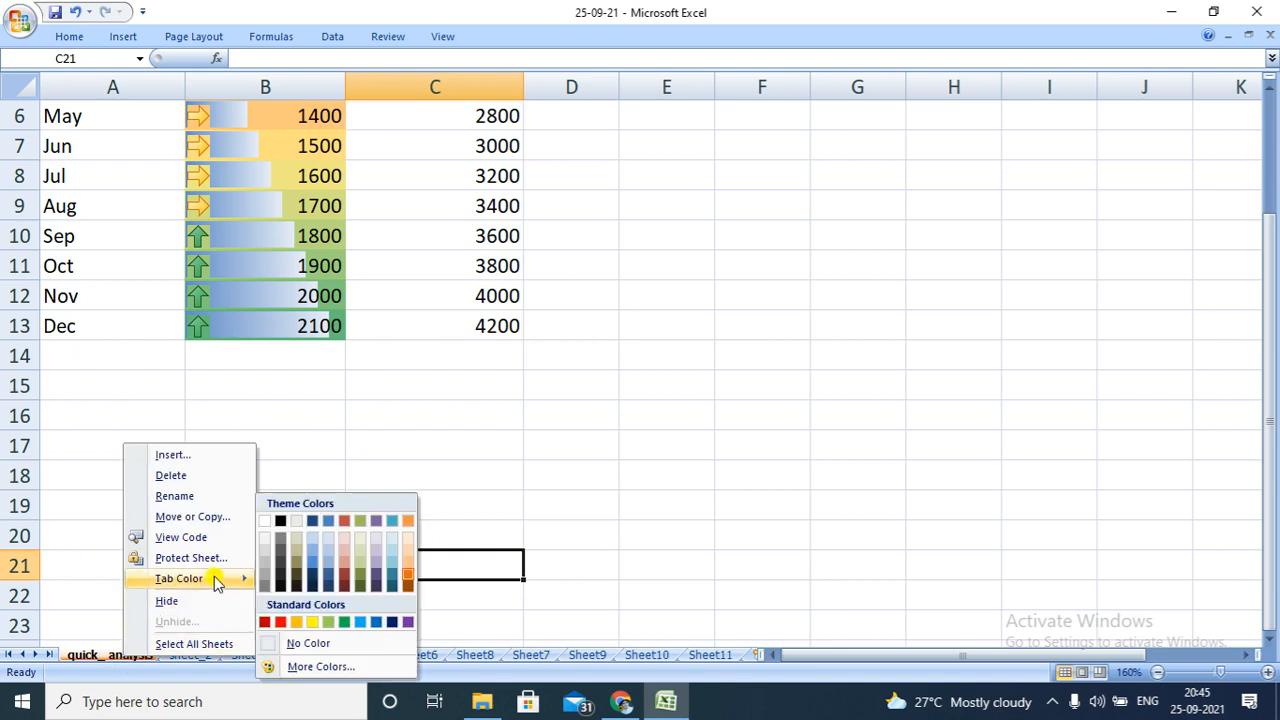
click(310, 580)
click(372, 585)
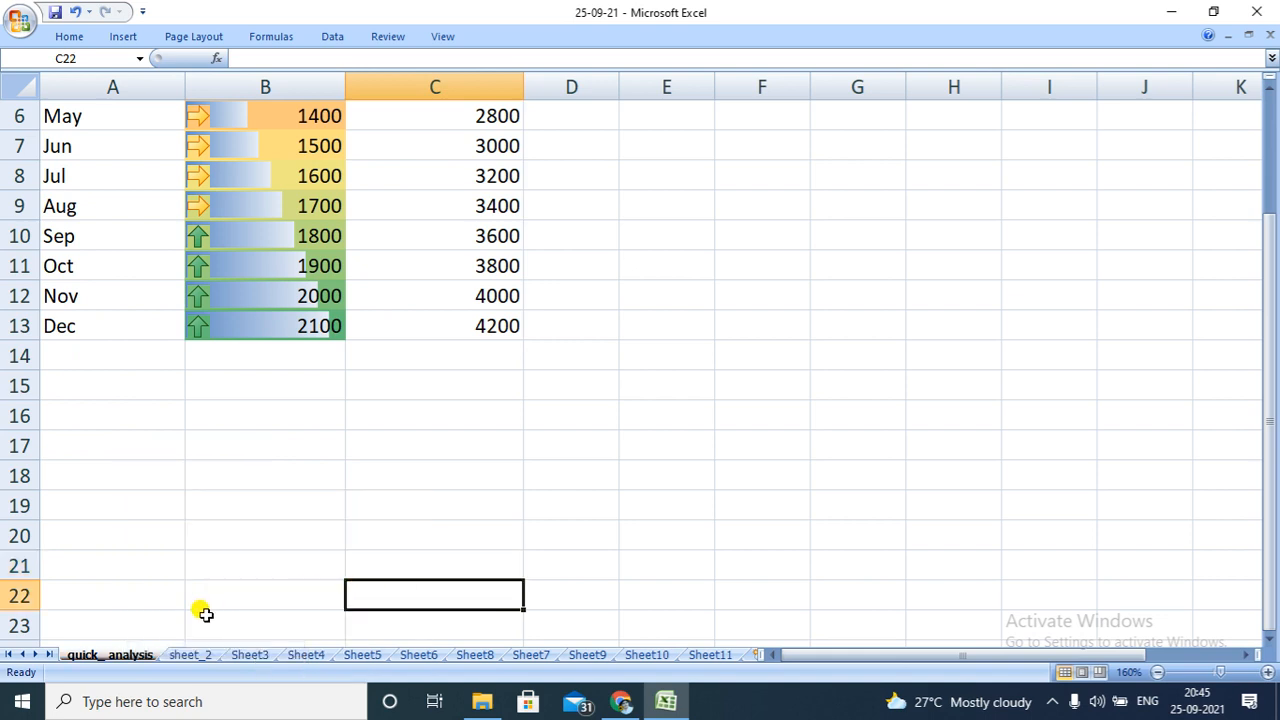
click(186, 641)
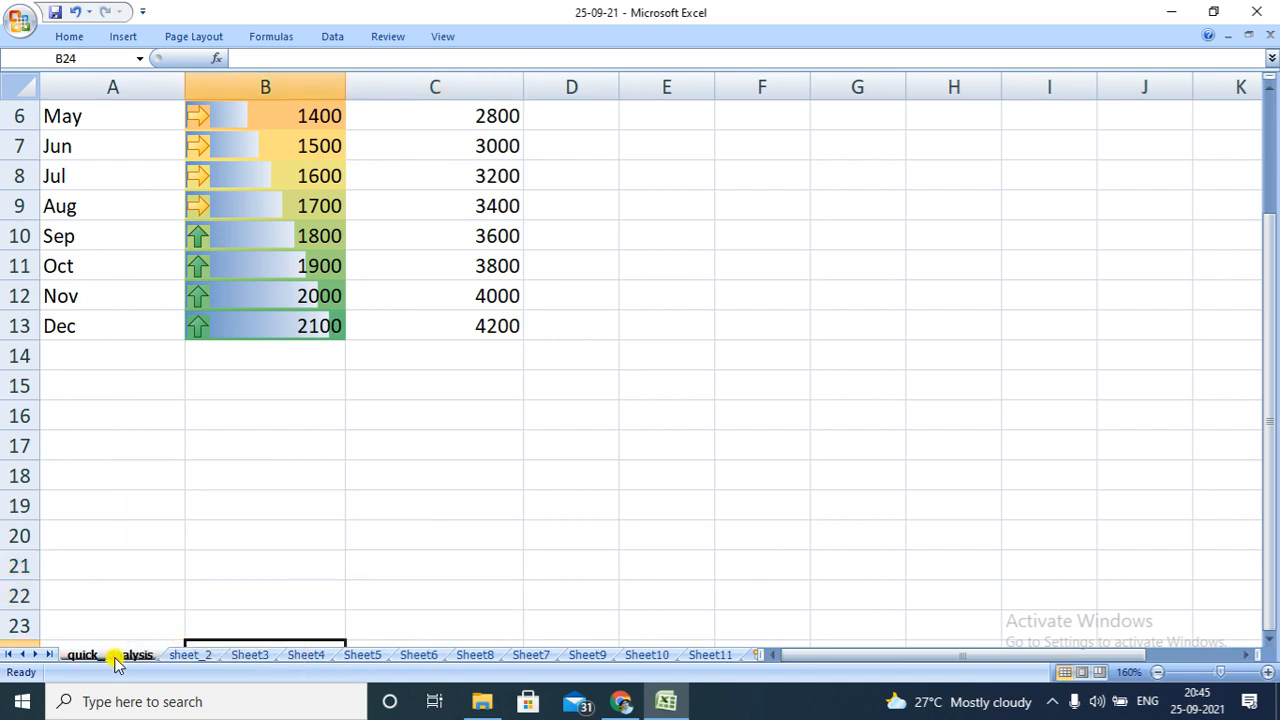
Colour the sheet_2 tab with the darkest aqua theme colour
click(182, 662)
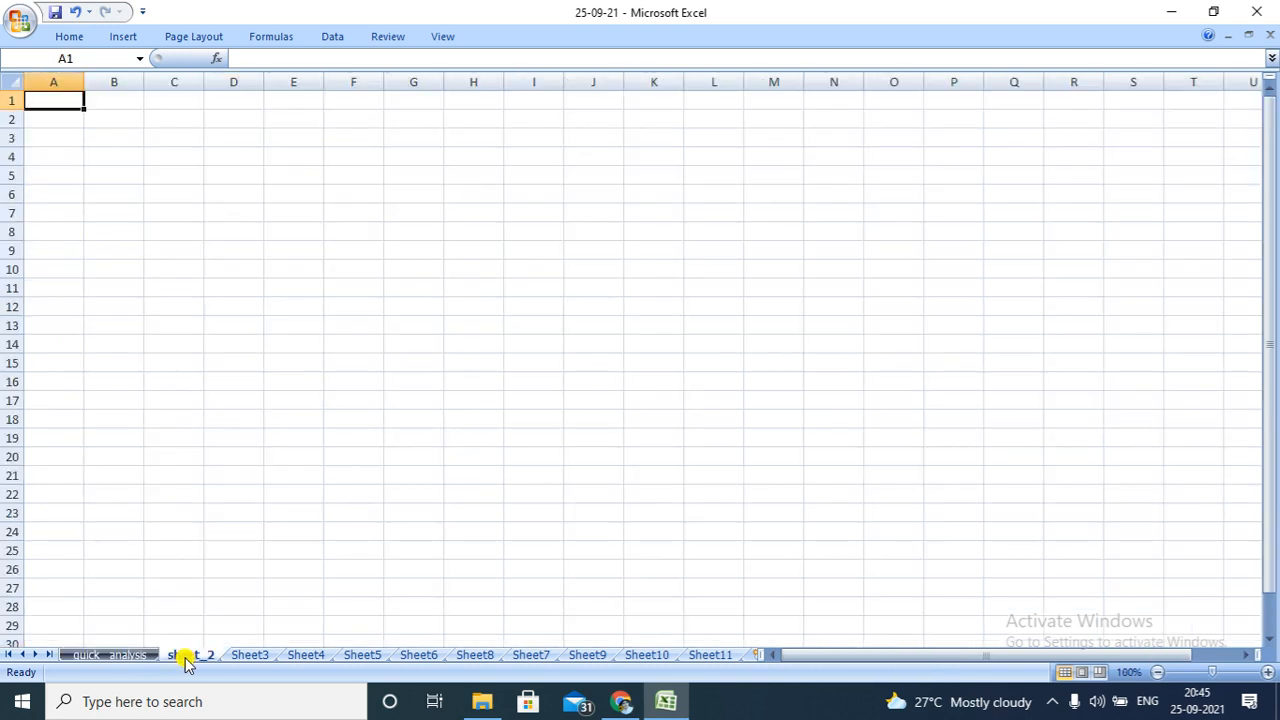
right_click(185, 662)
mouse_move(264, 583)
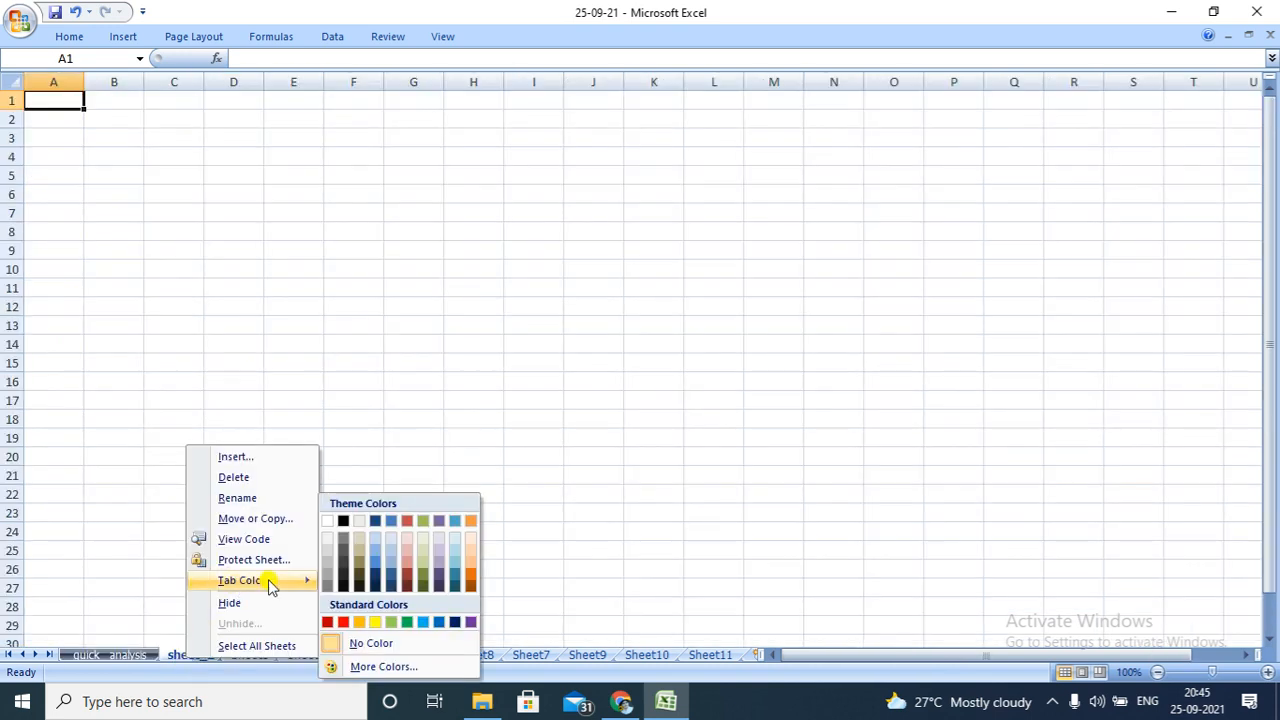
click(455, 581)
click(551, 566)
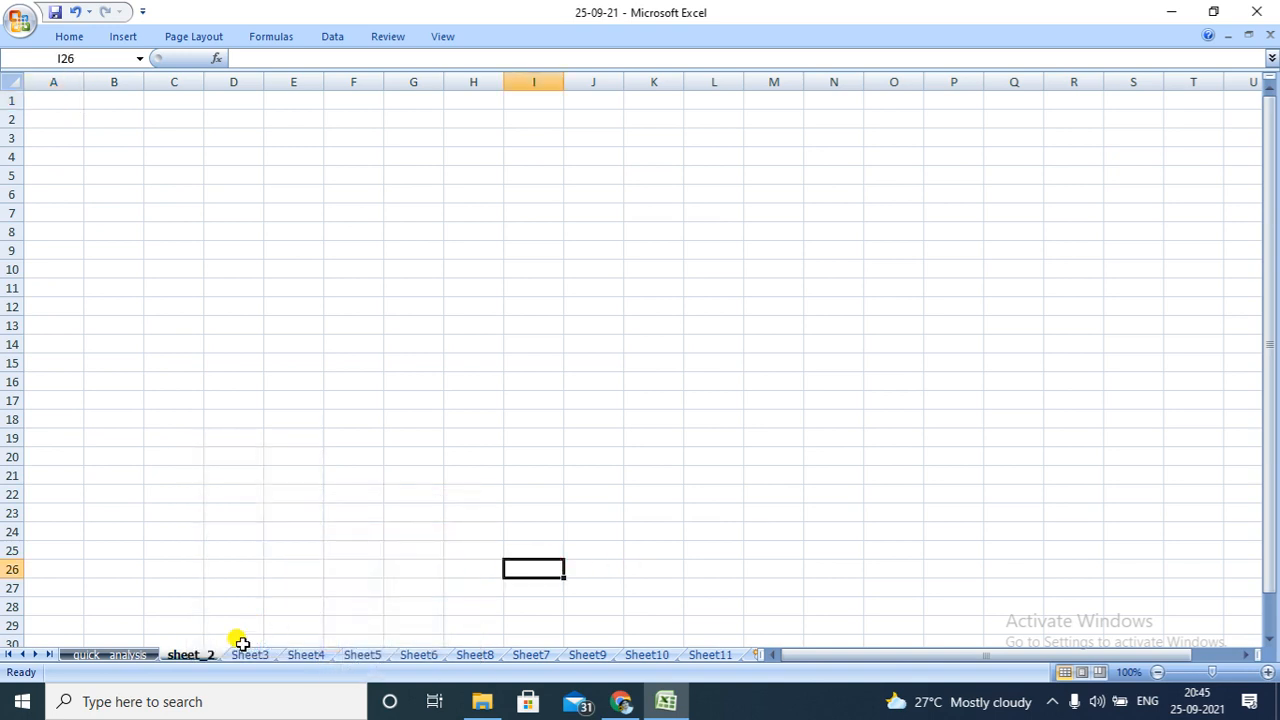
Change the sheet_2 tab to standard yellow and return to the quick_ analysis worksheet
right_click(185, 655)
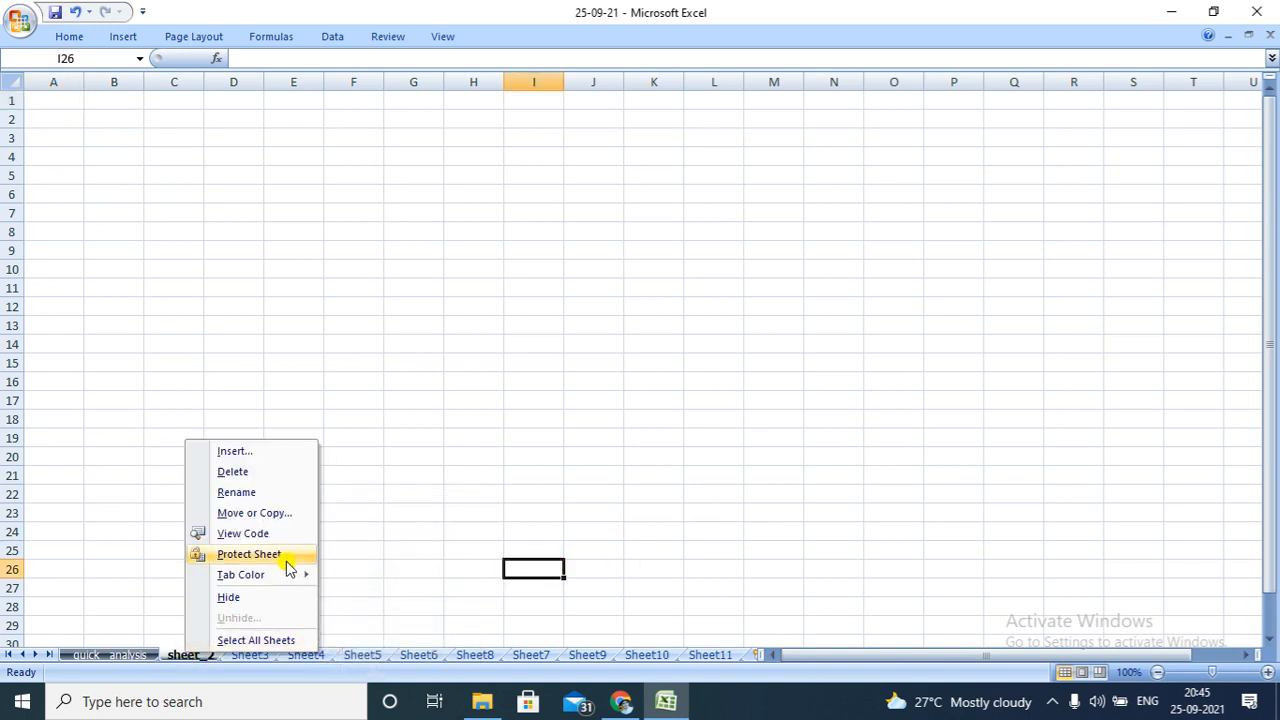
mouse_move(298, 575)
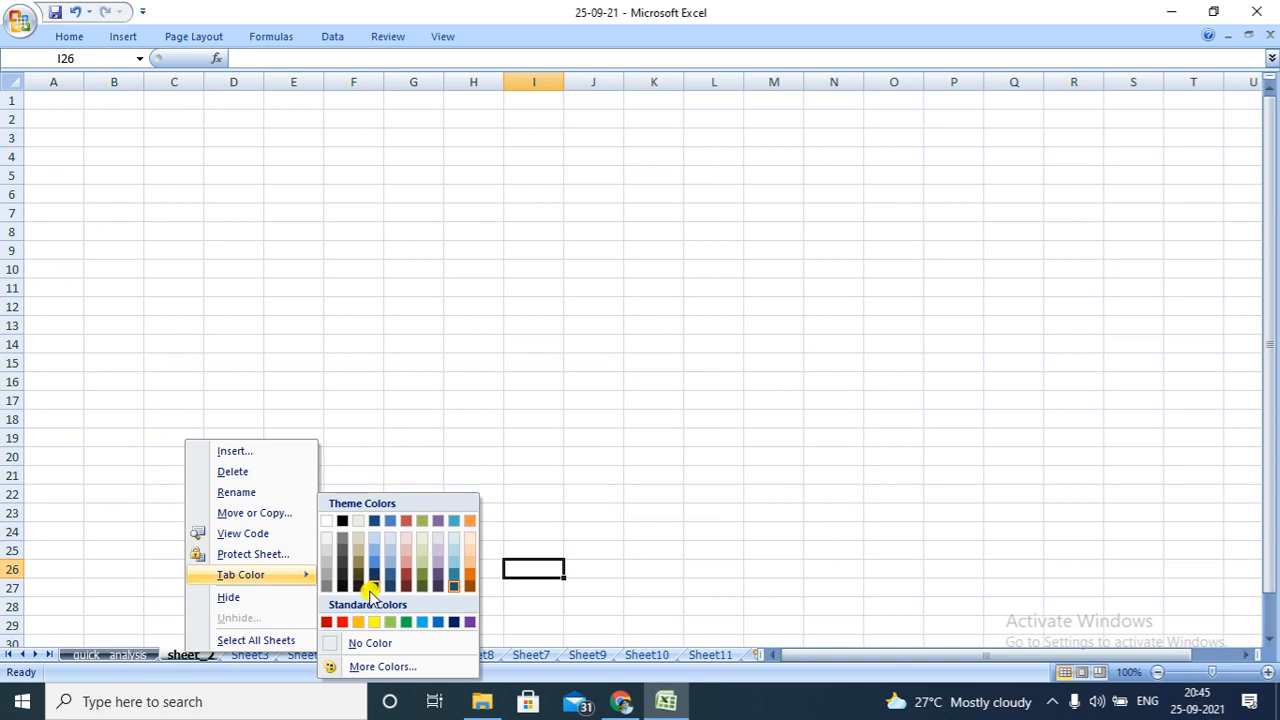
click(374, 621)
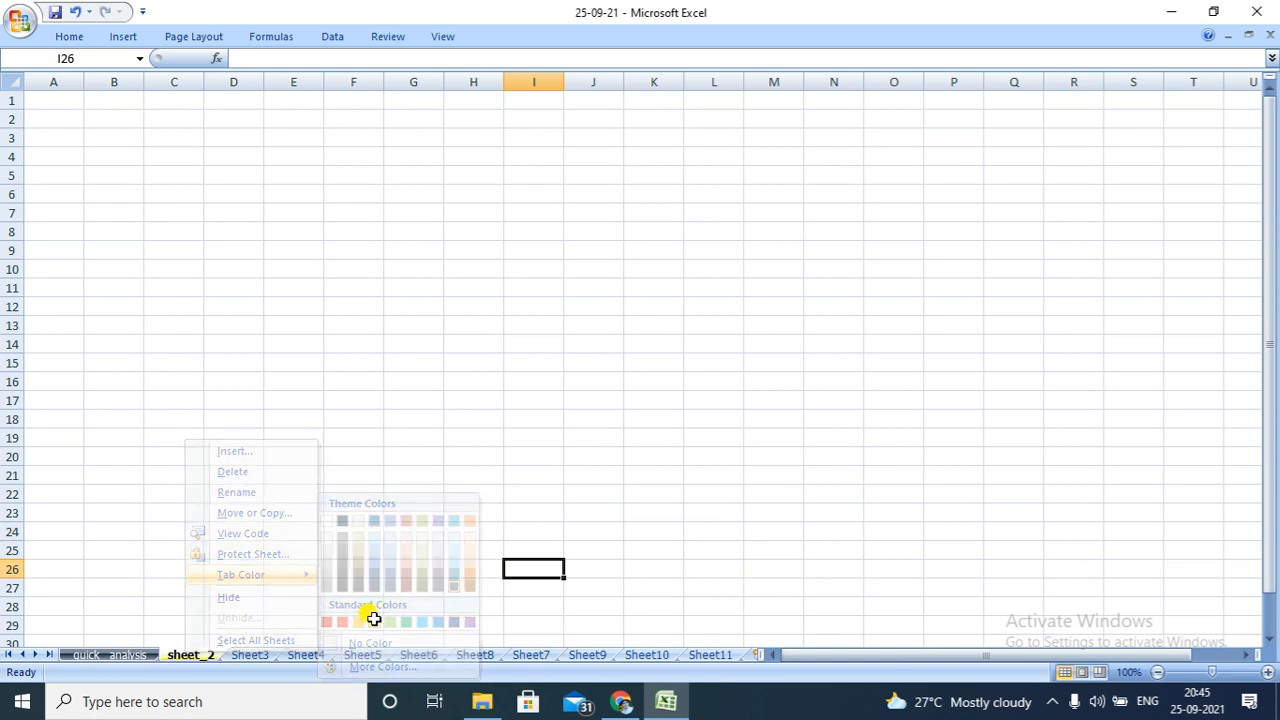
click(370, 588)
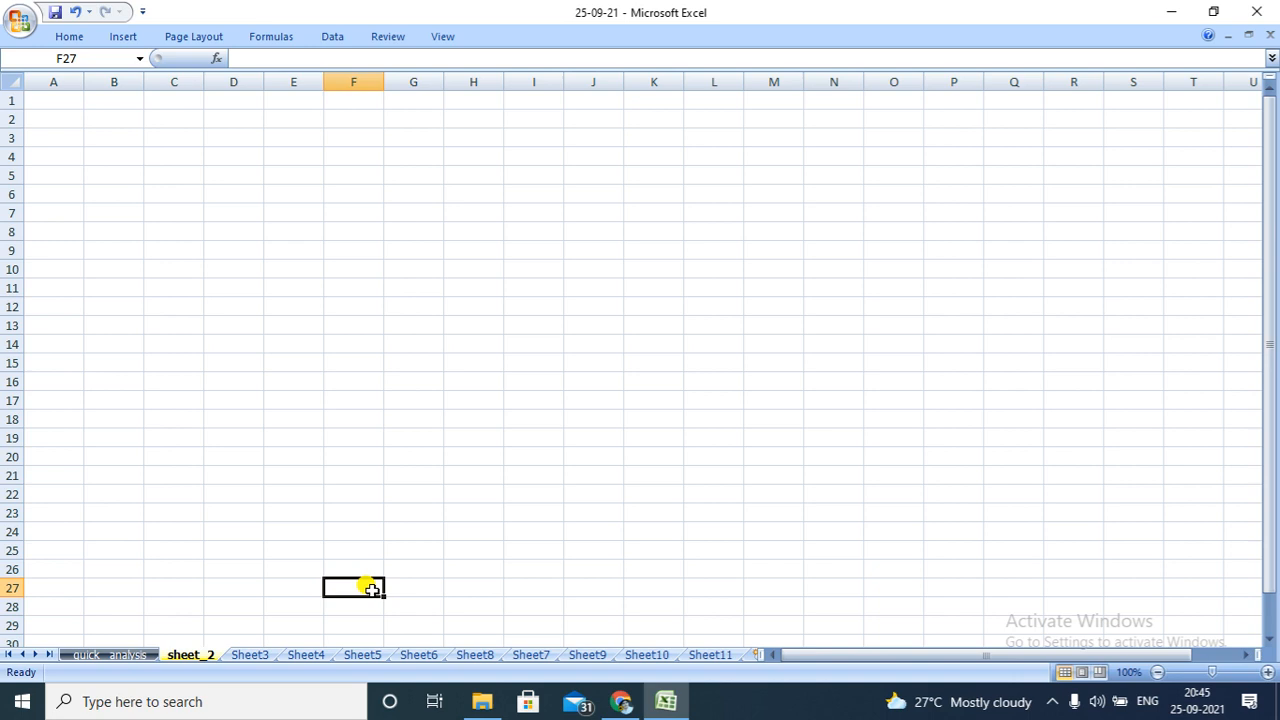
click(133, 655)
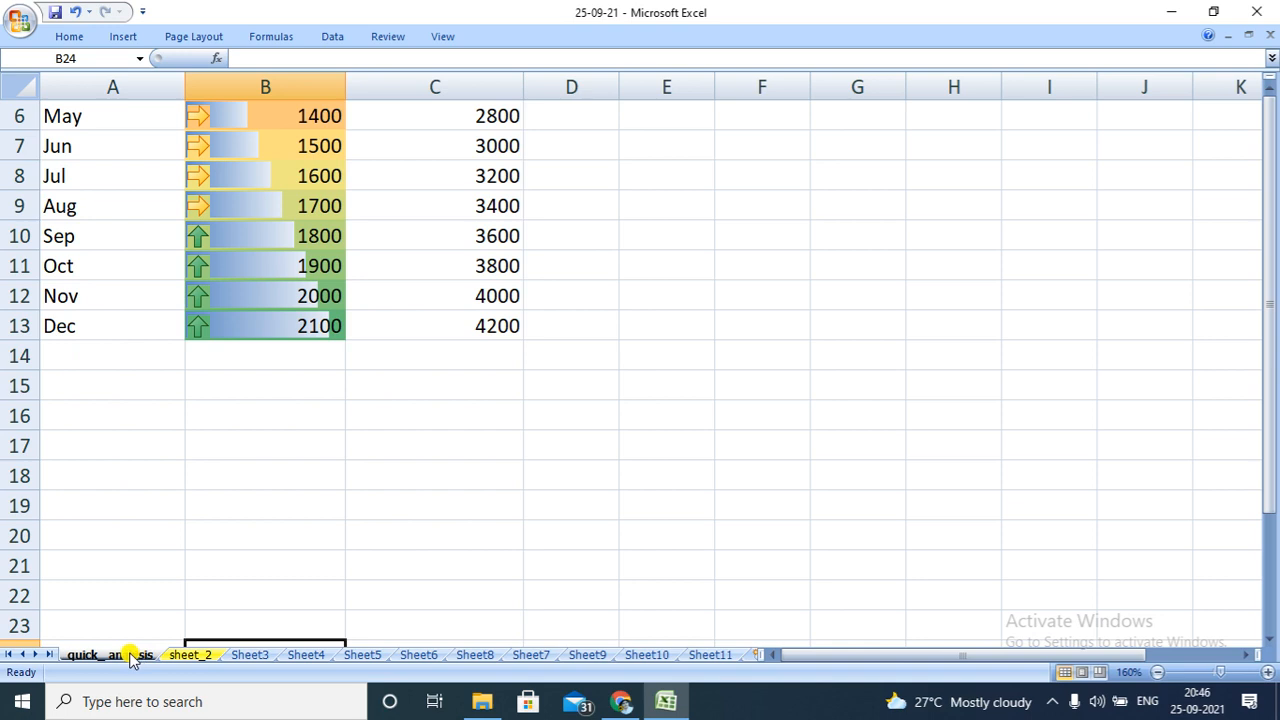
Move the quick_ analysis worksheet before Sheet5 within workbook 25-09-21.xlsx
right_click(130, 656)
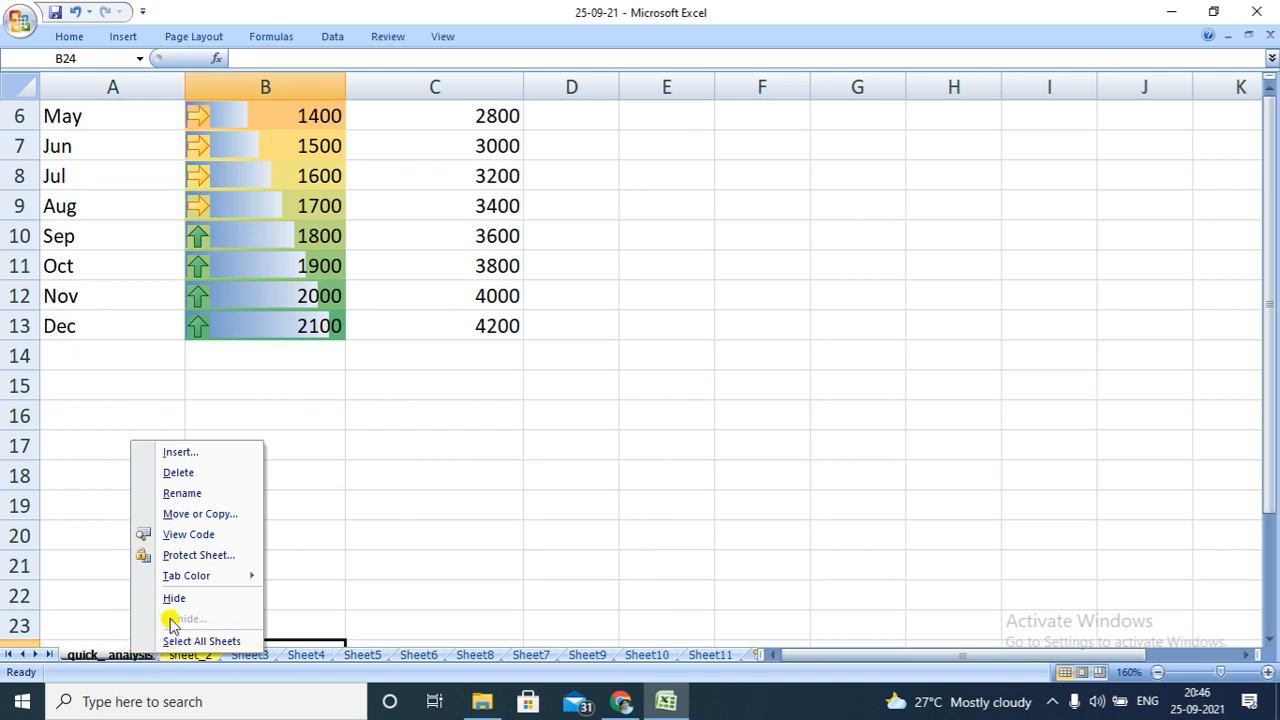
click(200, 514)
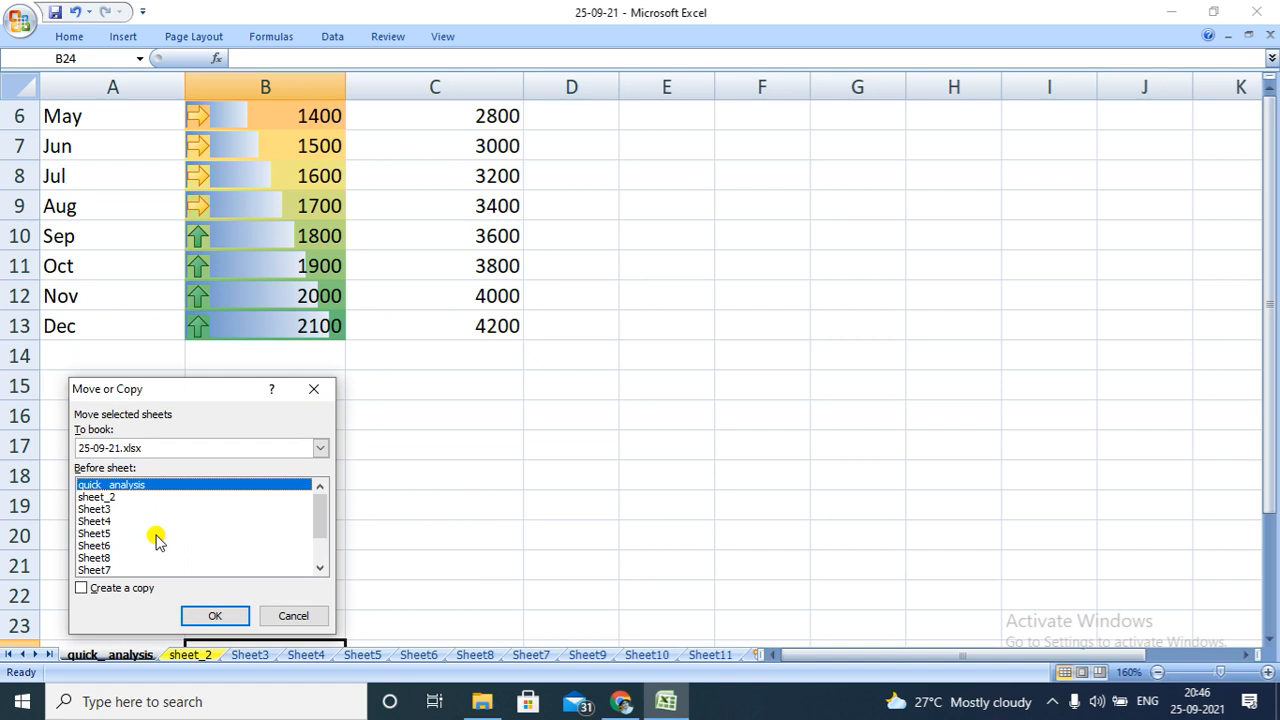
click(110, 533)
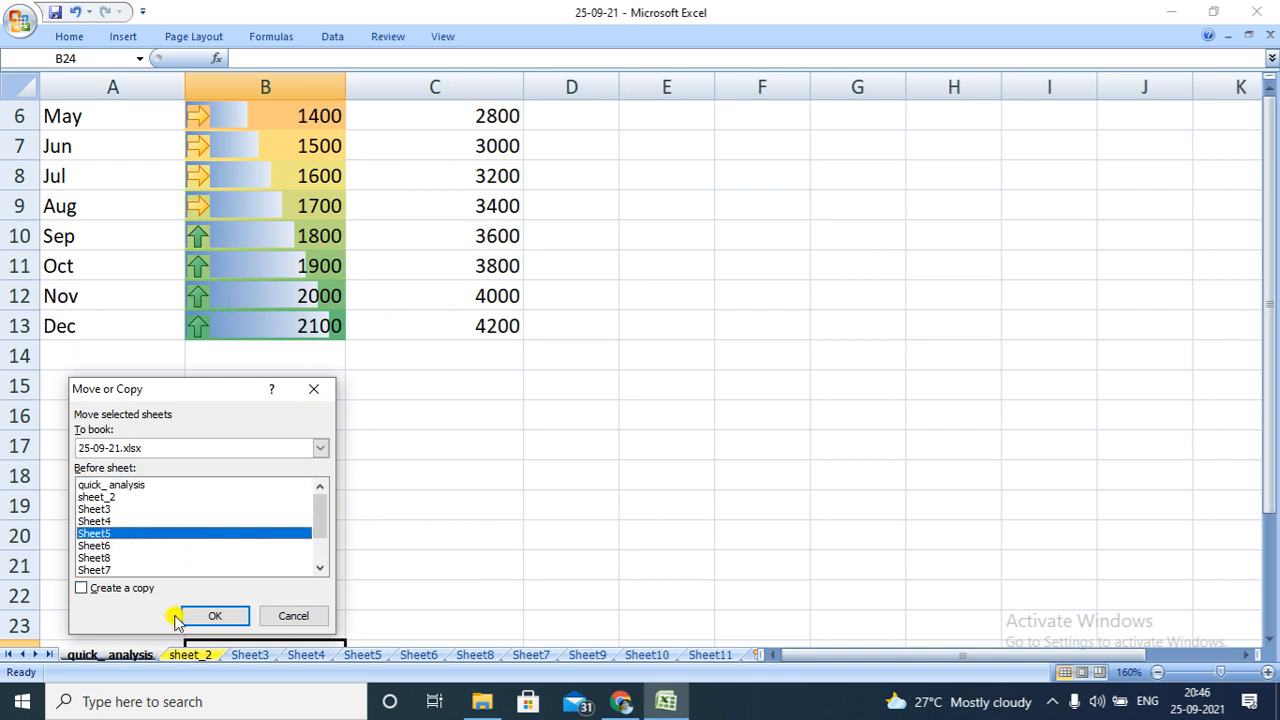
click(206, 616)
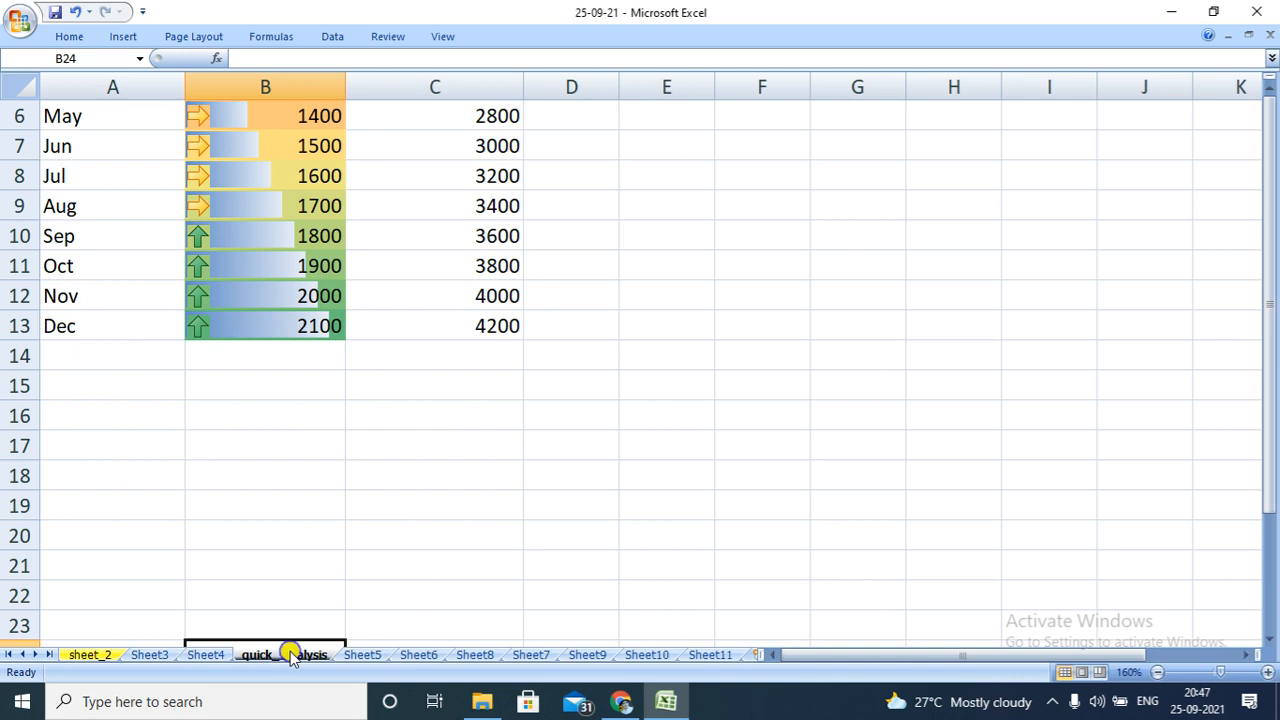
Move the quick_ analysis worksheet back to the start of the workbook, before sheet_2
right_click(291, 654)
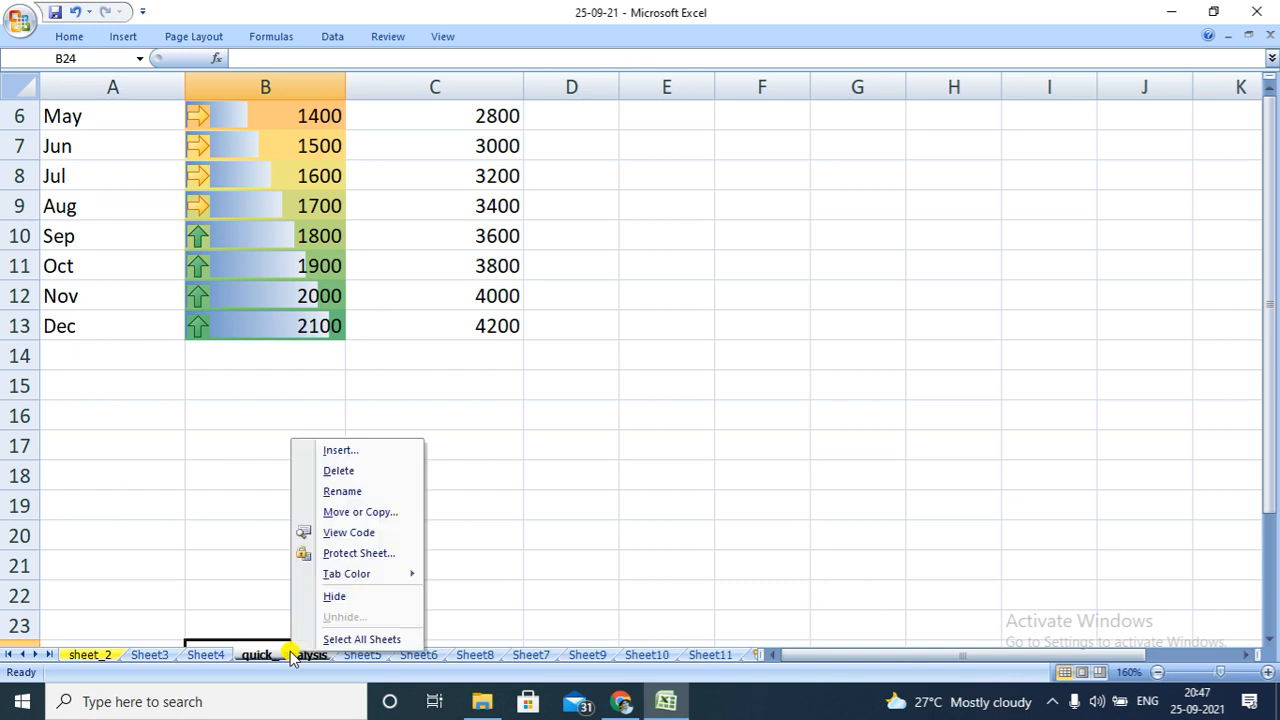
click(360, 513)
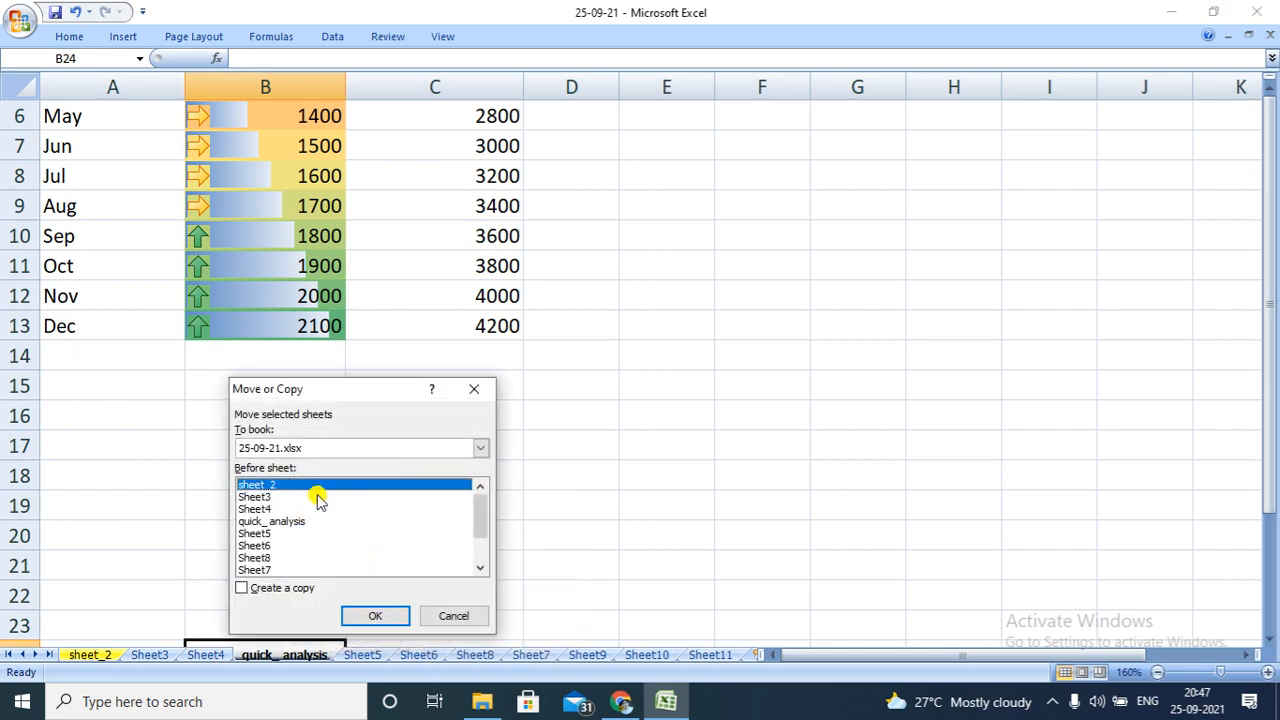
click(375, 612)
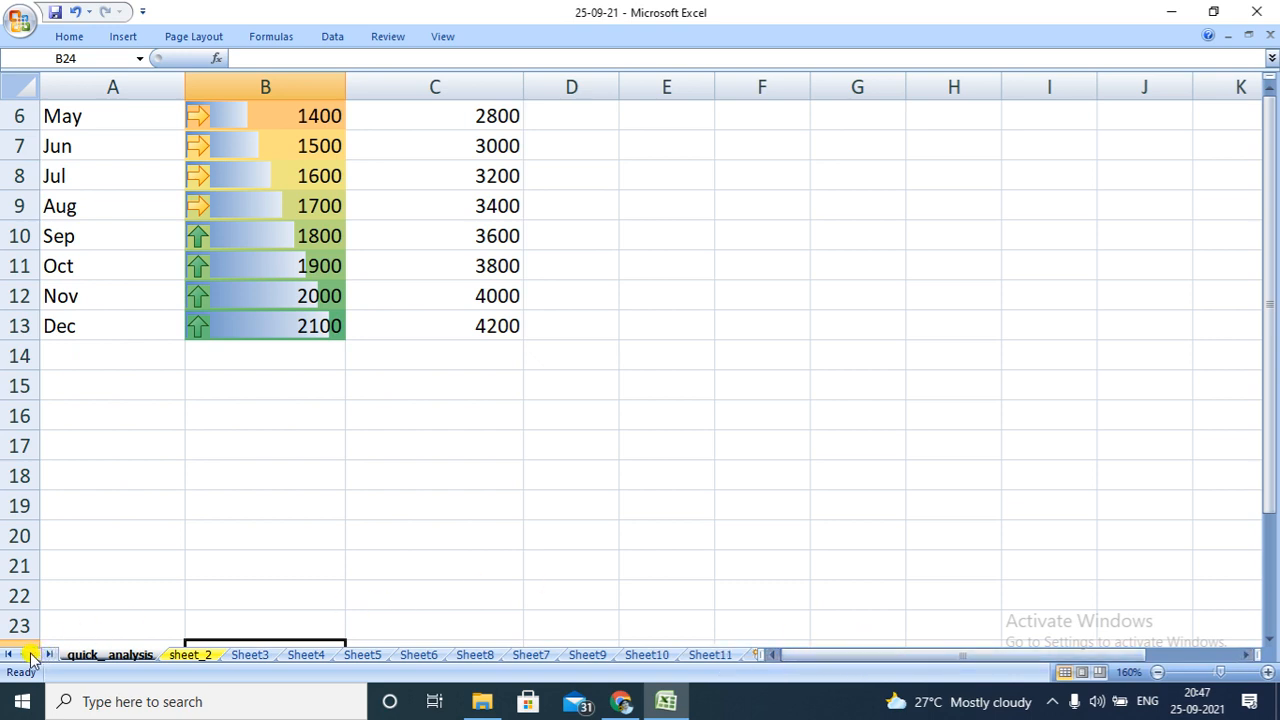
Create a copy of the quick_ analysis worksheet and place it before Sheet8
right_click(145, 661)
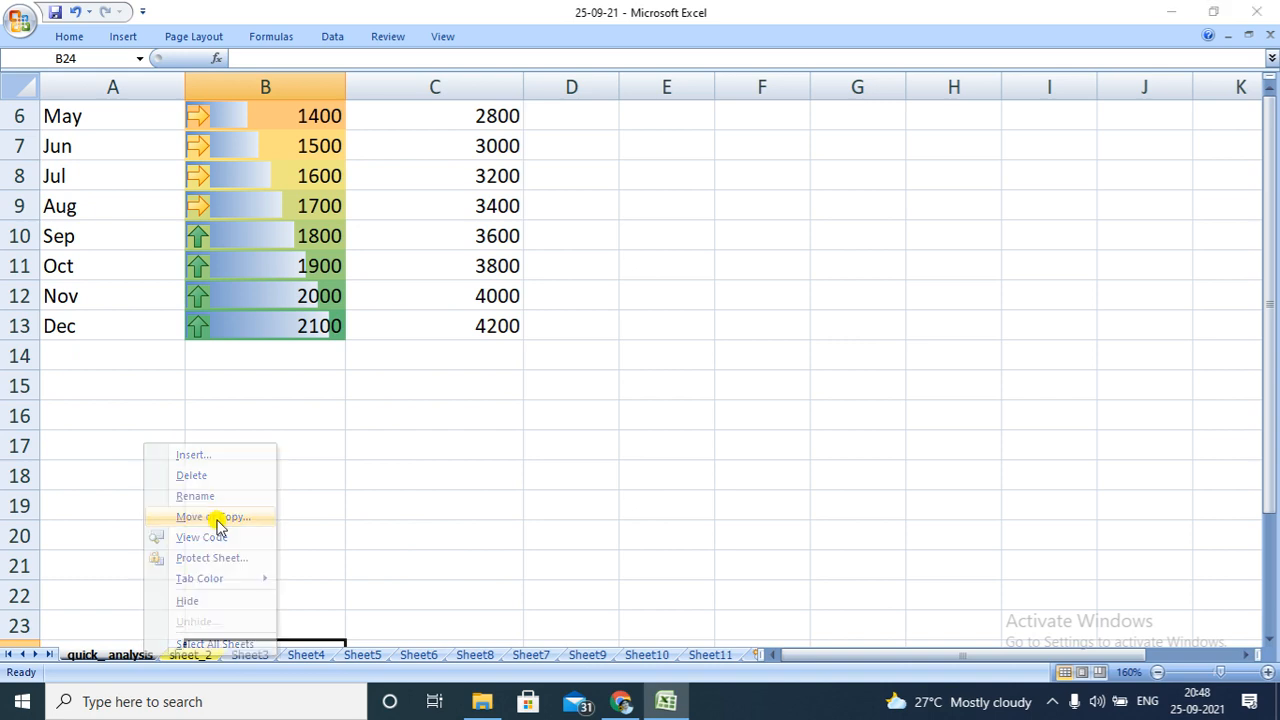
click(216, 519)
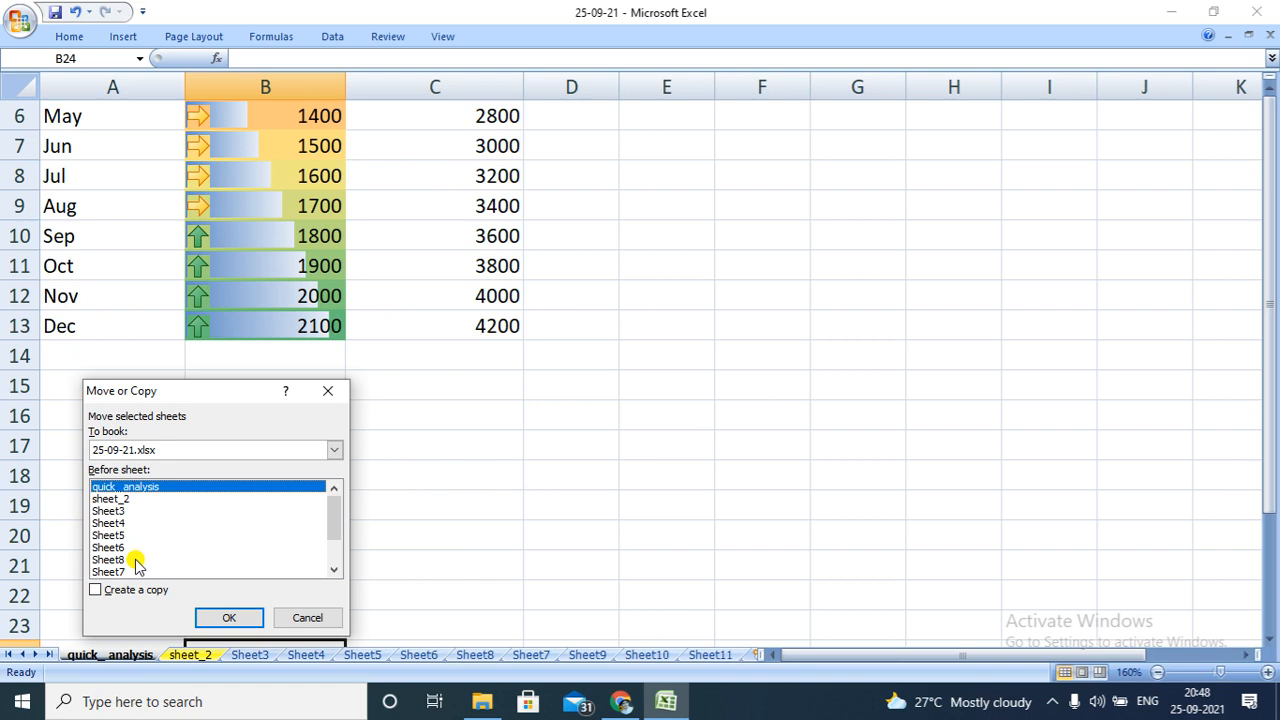
click(131, 560)
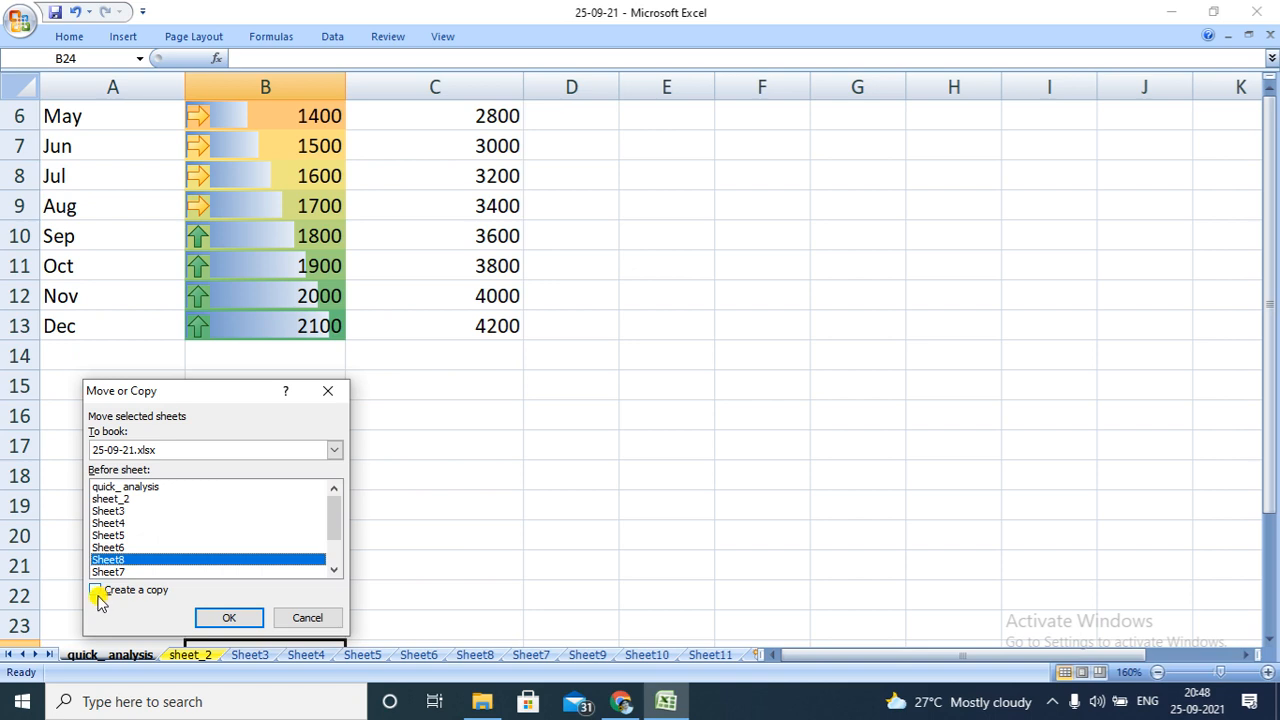
click(98, 591)
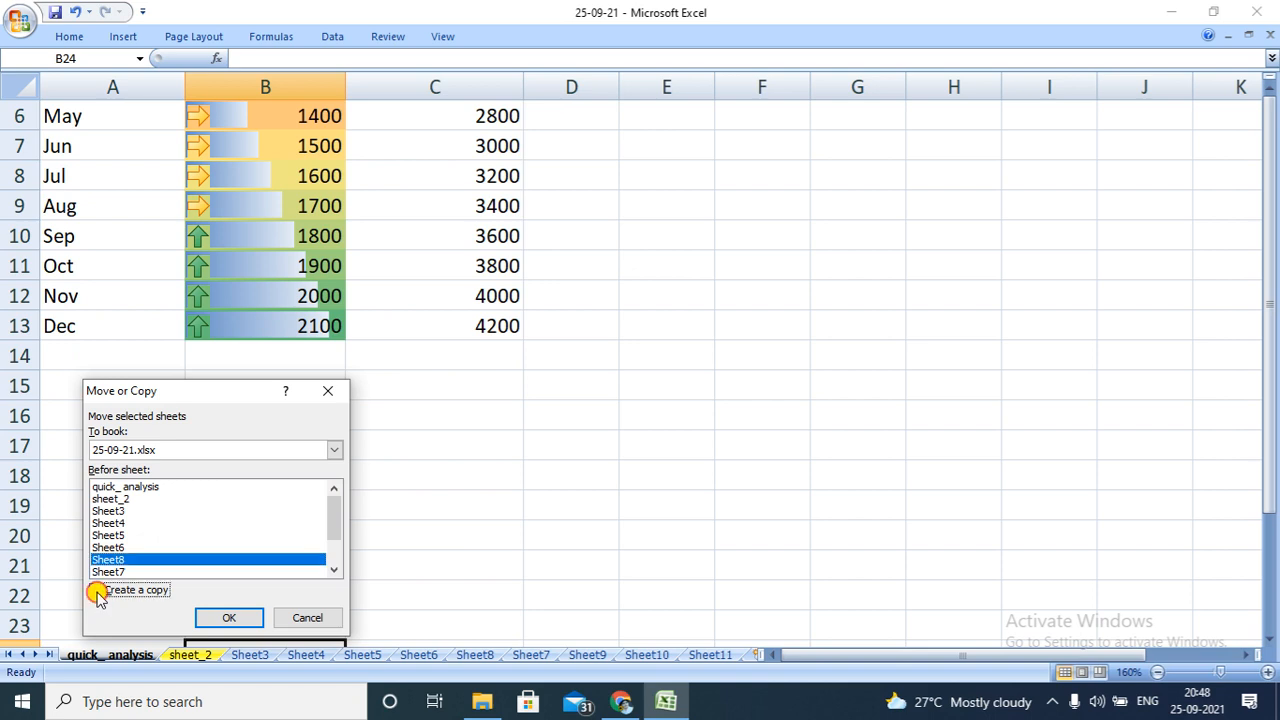
click(223, 614)
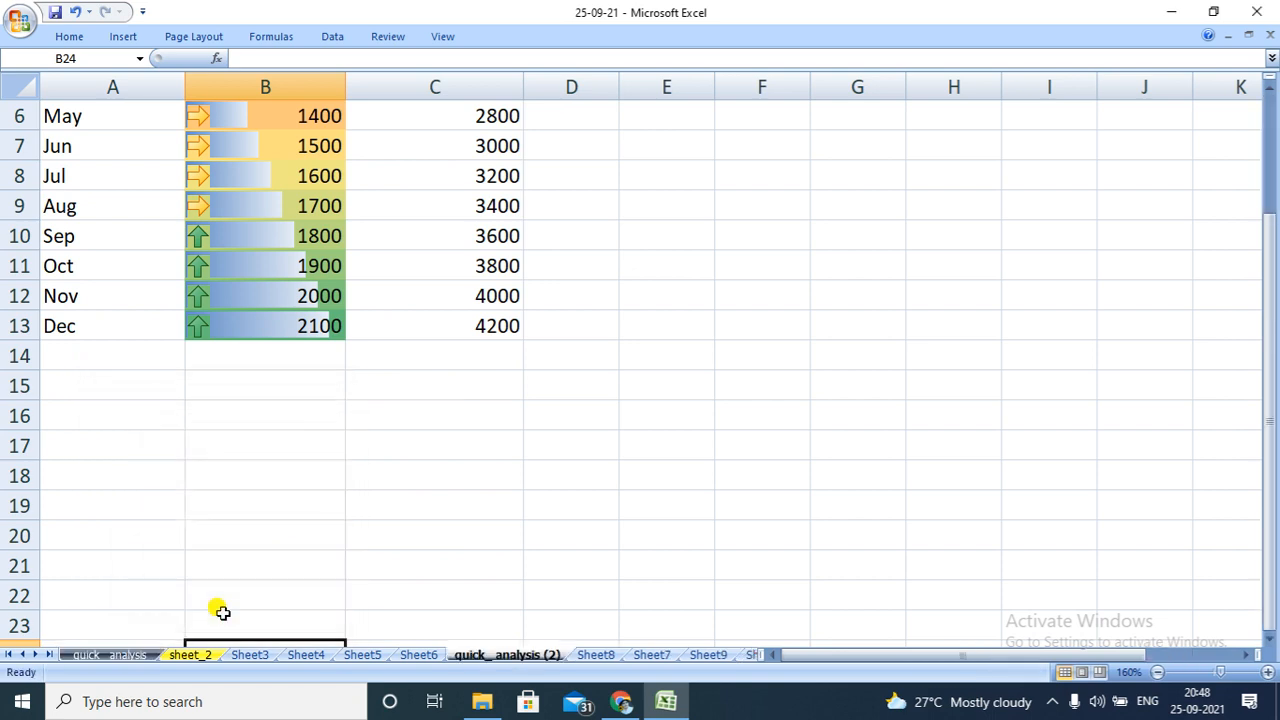
Rename the copied quick_ analysis worksheet as analysis _2
right_click(495, 658)
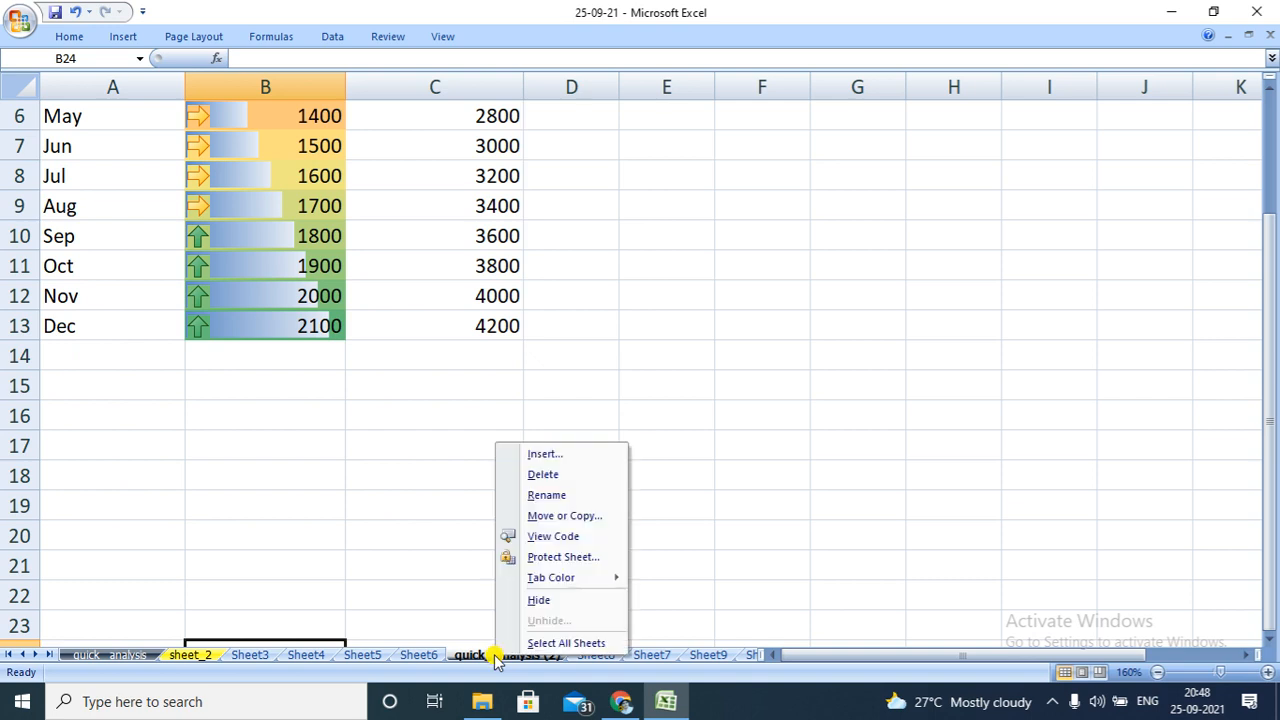
click(552, 495)
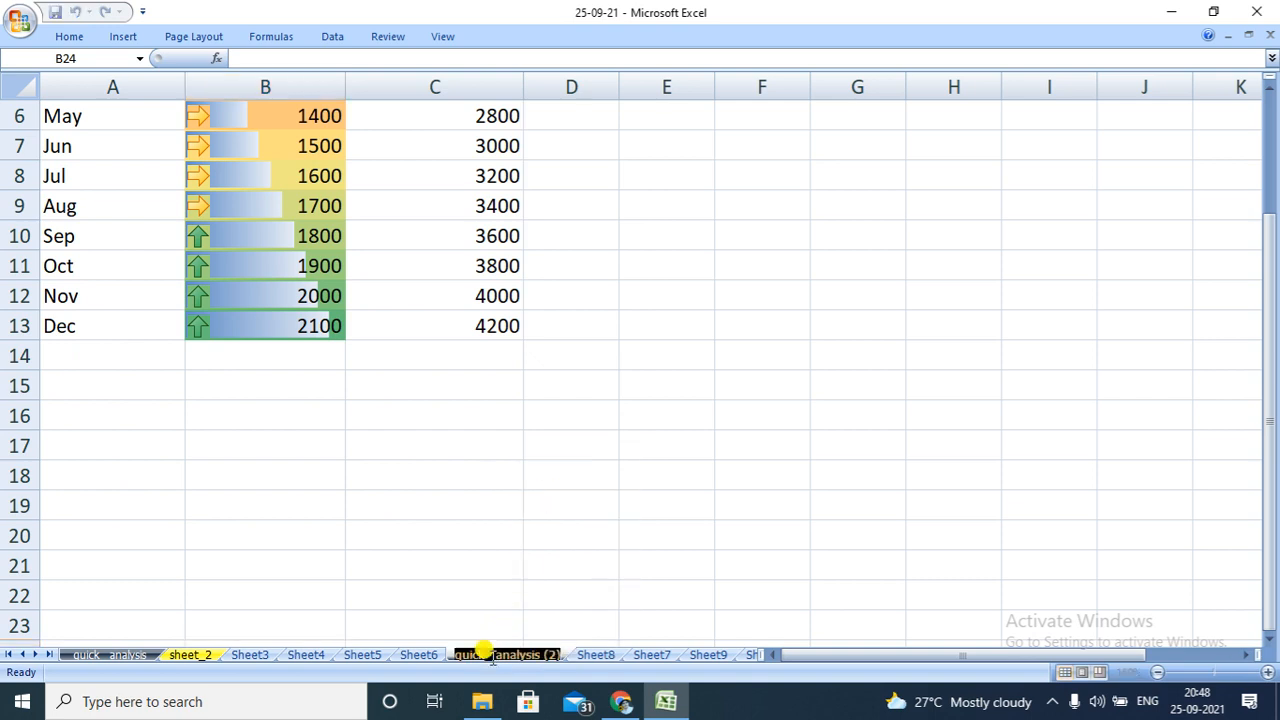
click(493, 655)
key(BackSpace)
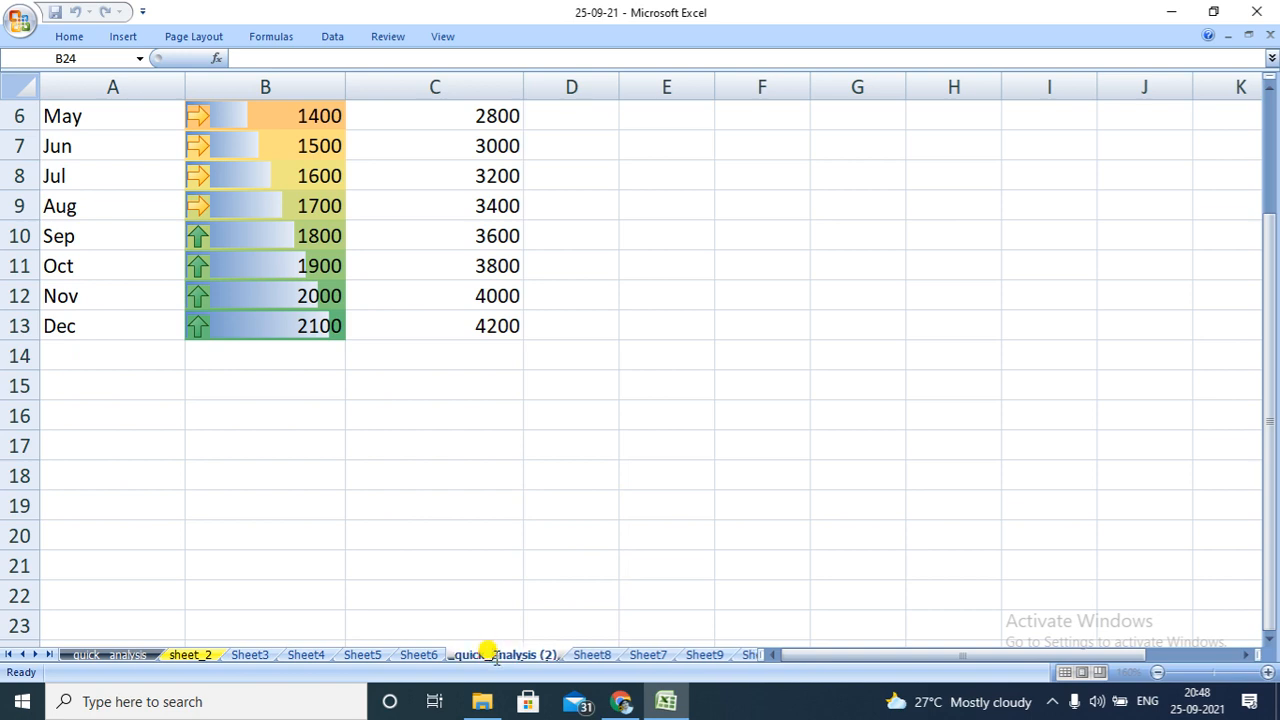
key(BackSpace)
key(BackSpace)
key(BackSpace)
key(BackSpace)
key(BackSpace)
key(BackSpace)
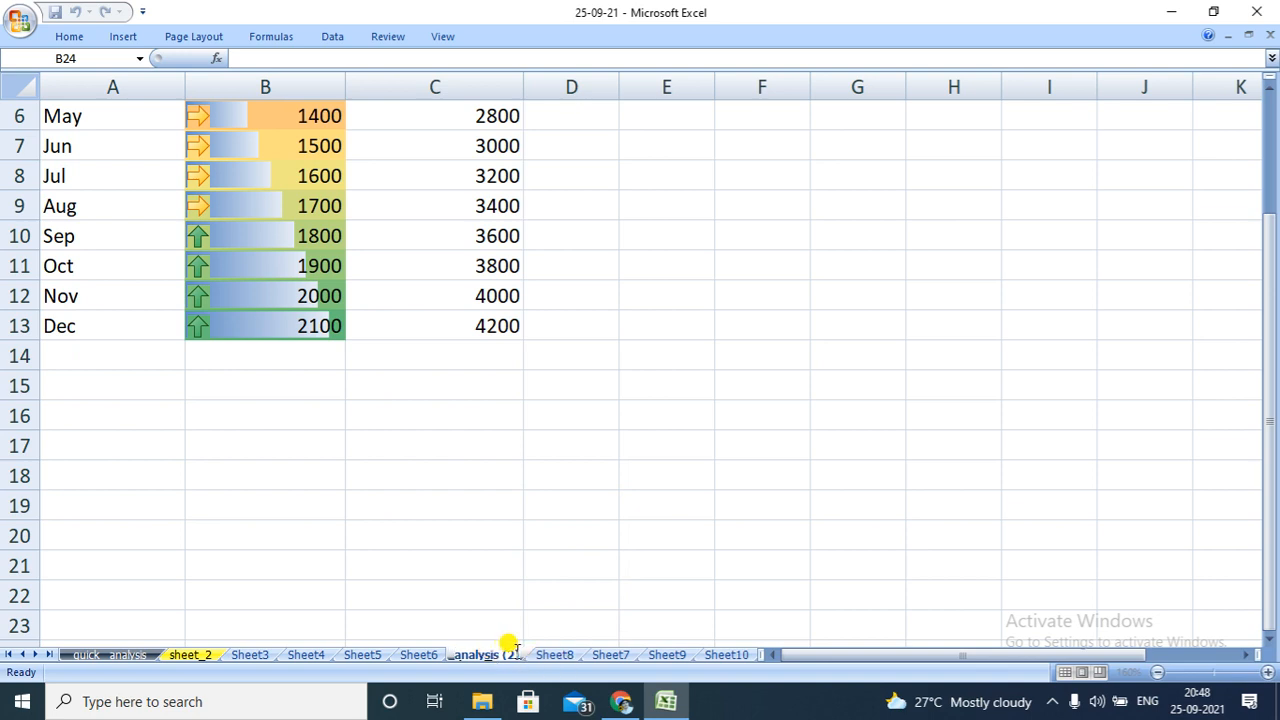
key(BackSpace)
key(BackSpace)
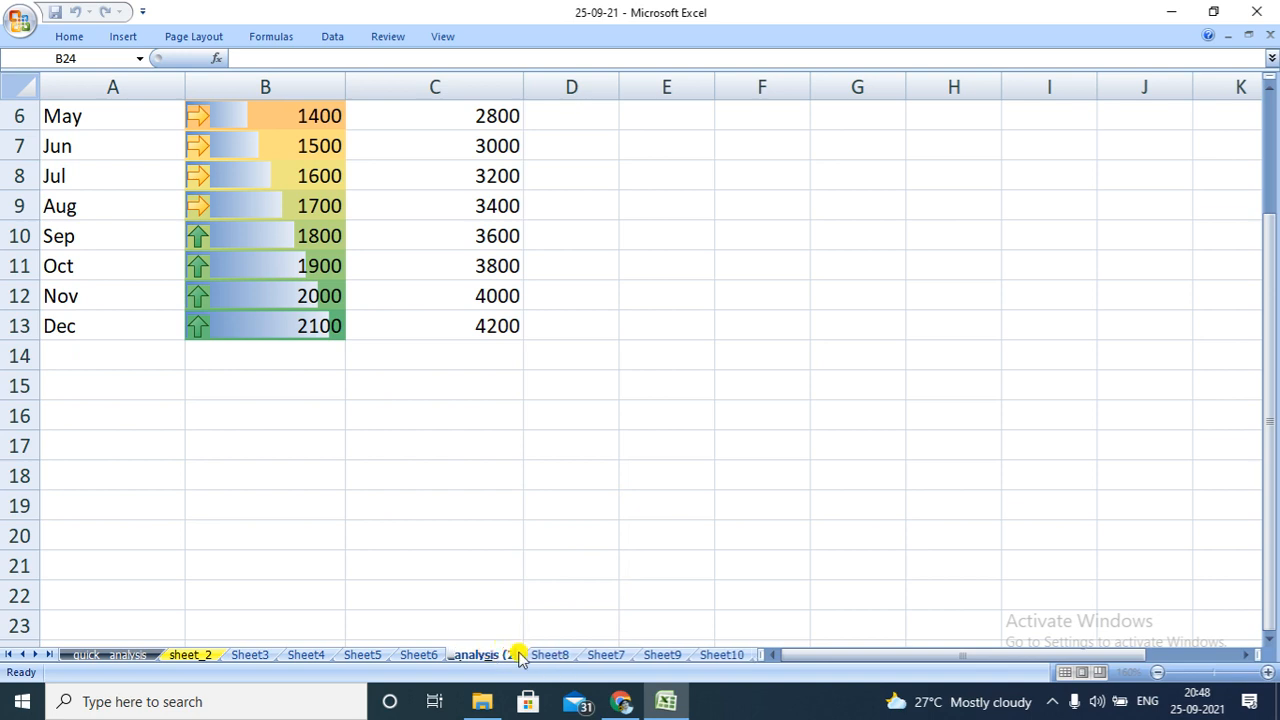
key(BackSpace)
text(_2)
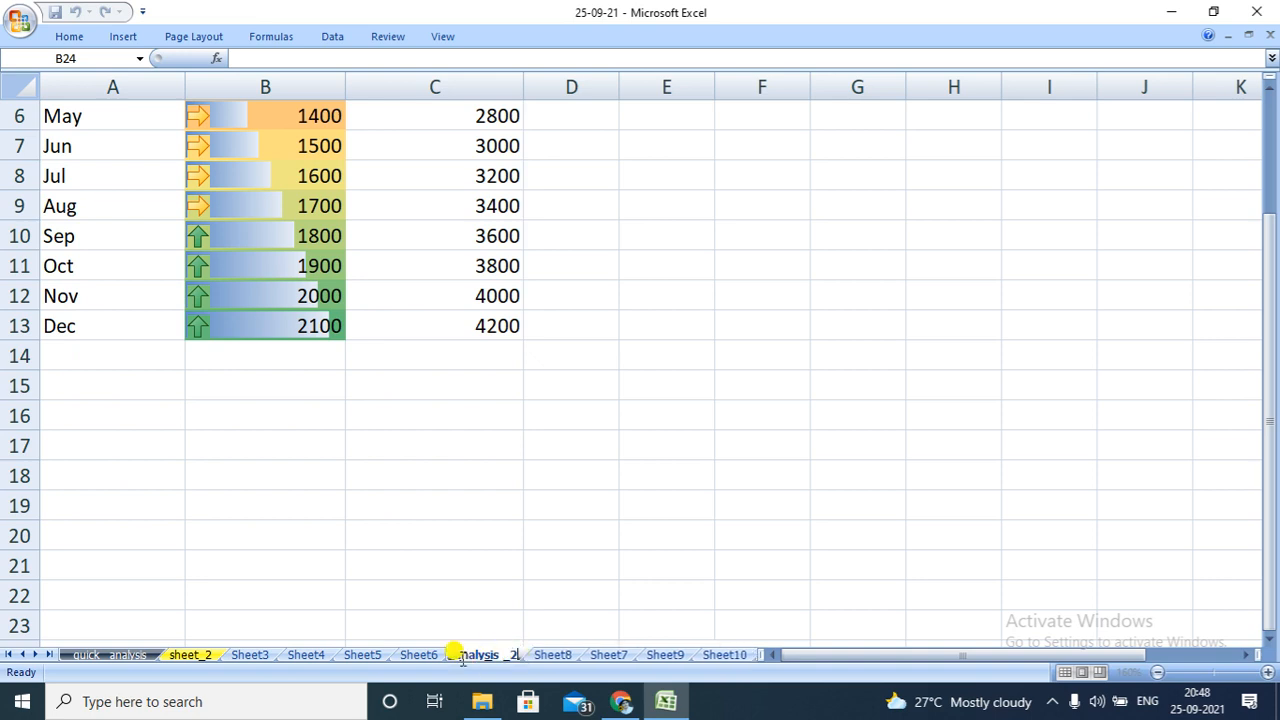
double_click(455, 653)
click(455, 653)
click(503, 552)
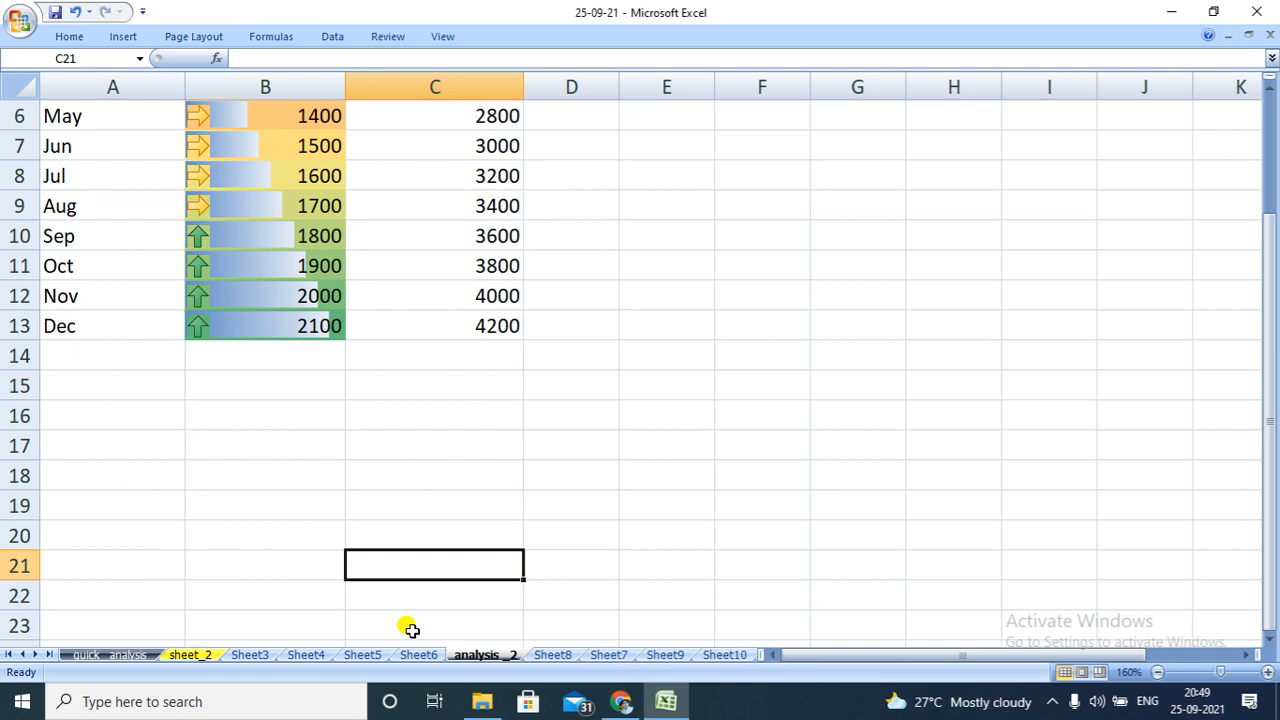
Group the worksheets from sheet_2 to Sheet10, including analysis _2, and permanently delete them
right_click(548, 655)
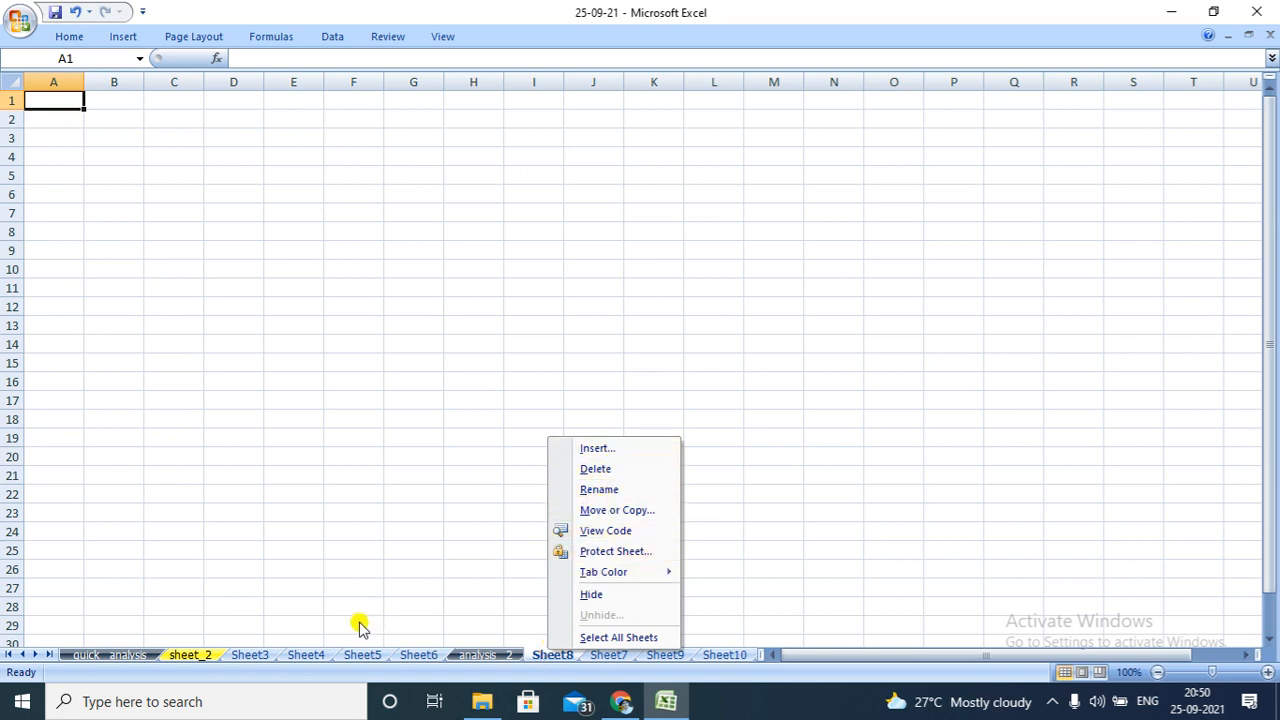
click(192, 654)
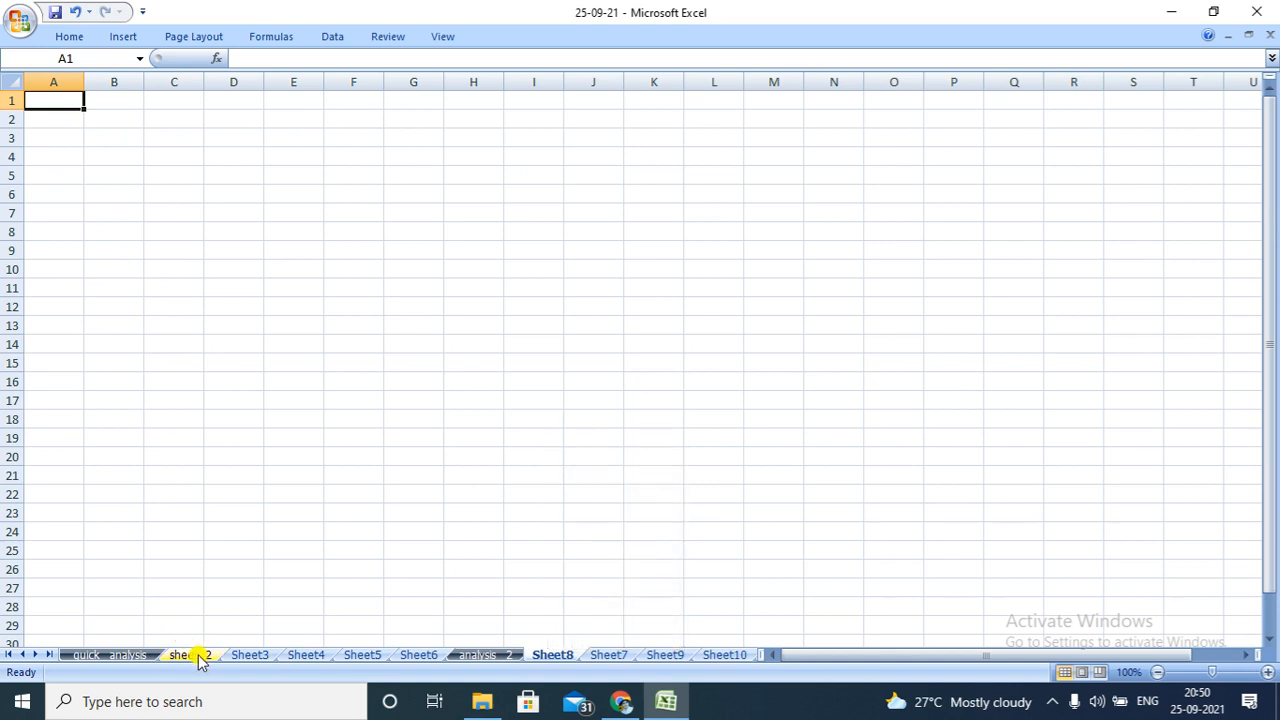
click(196, 657)
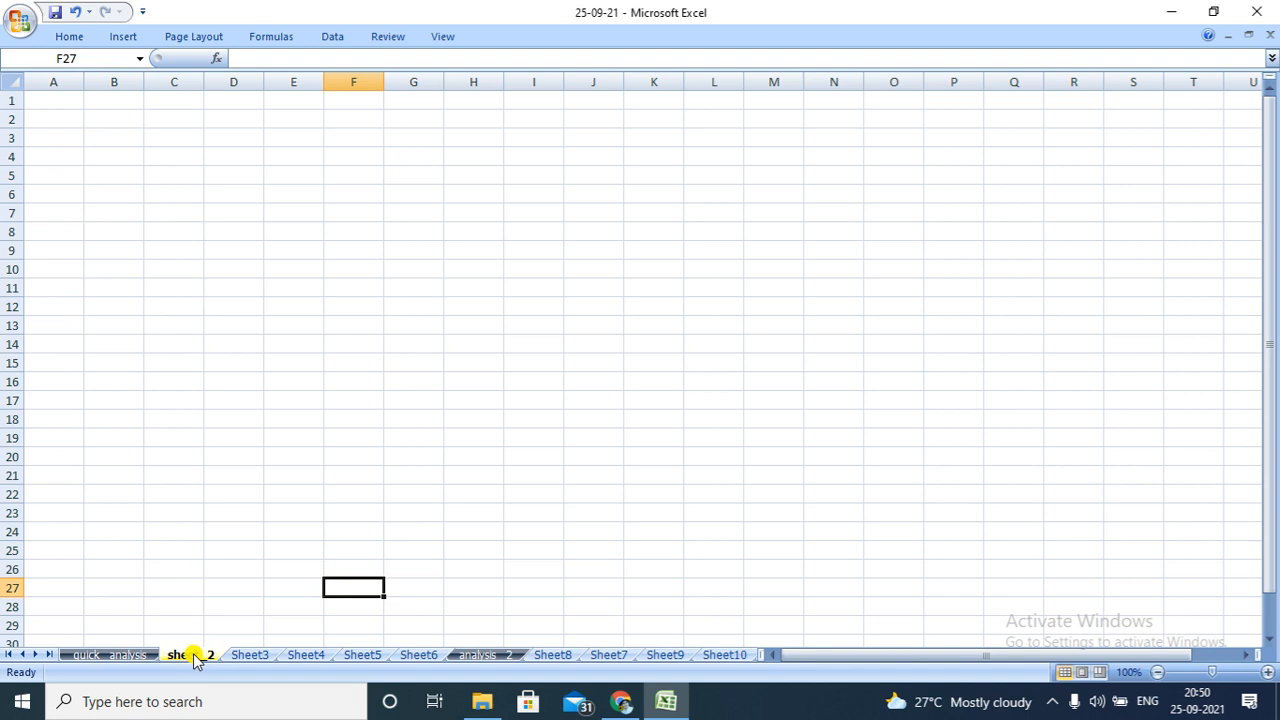
ctrl+click(255, 656)
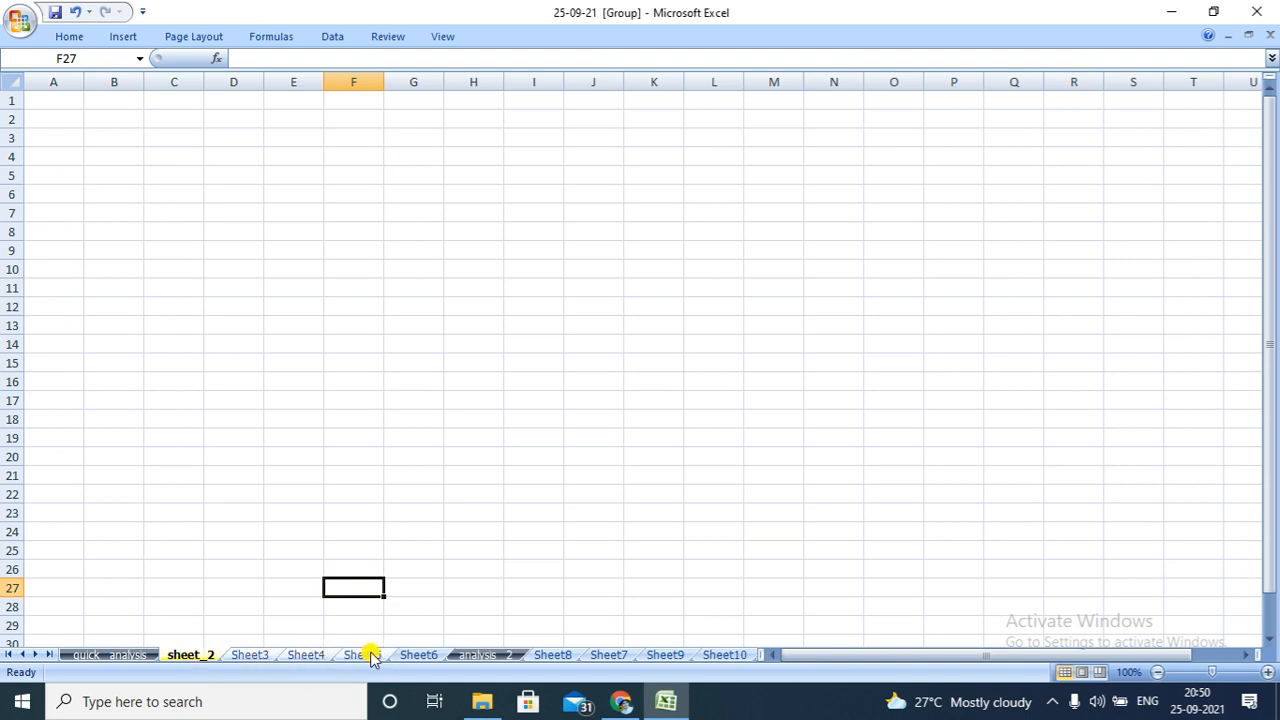
ctrl+click(495, 655)
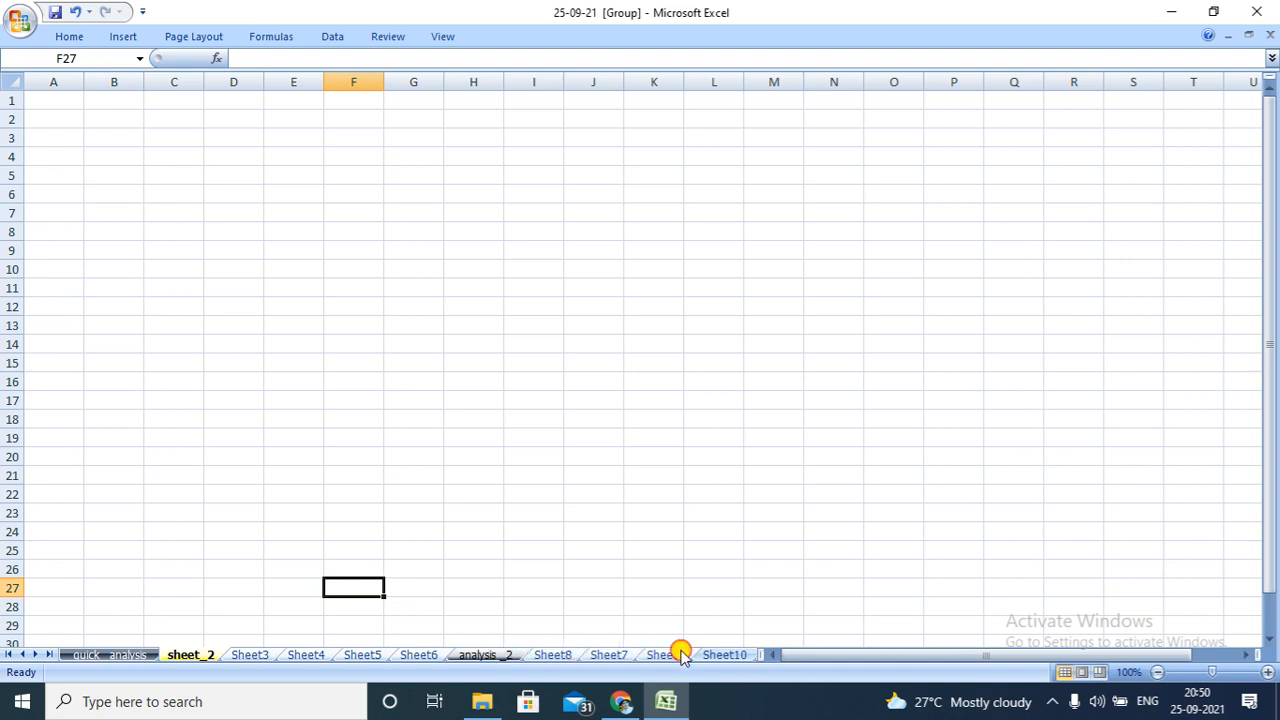
ctrl+click(727, 656)
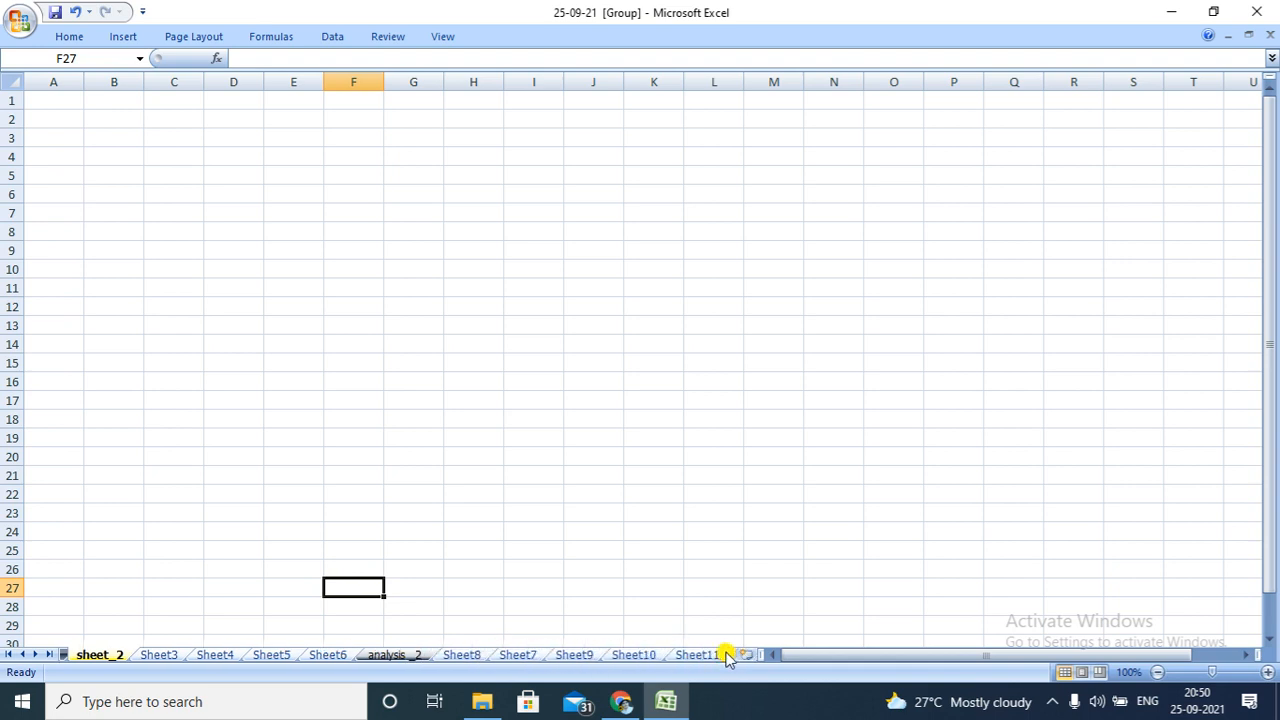
right_click(572, 655)
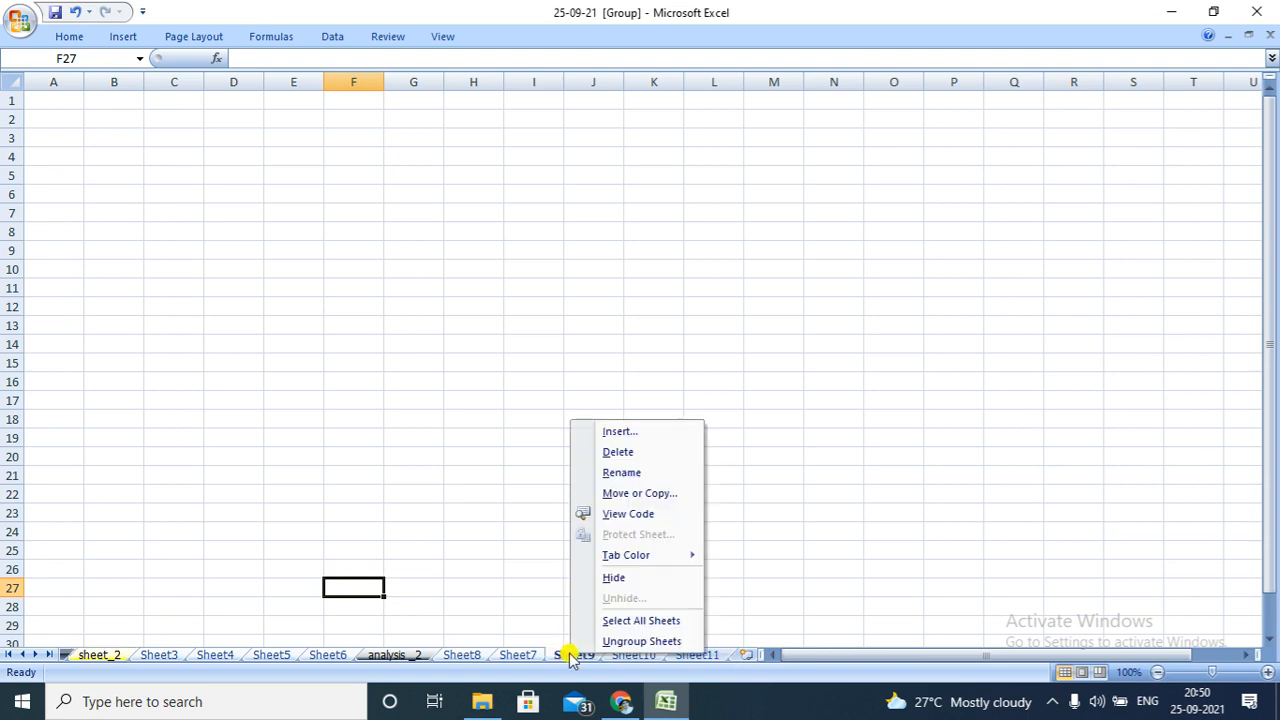
click(619, 453)
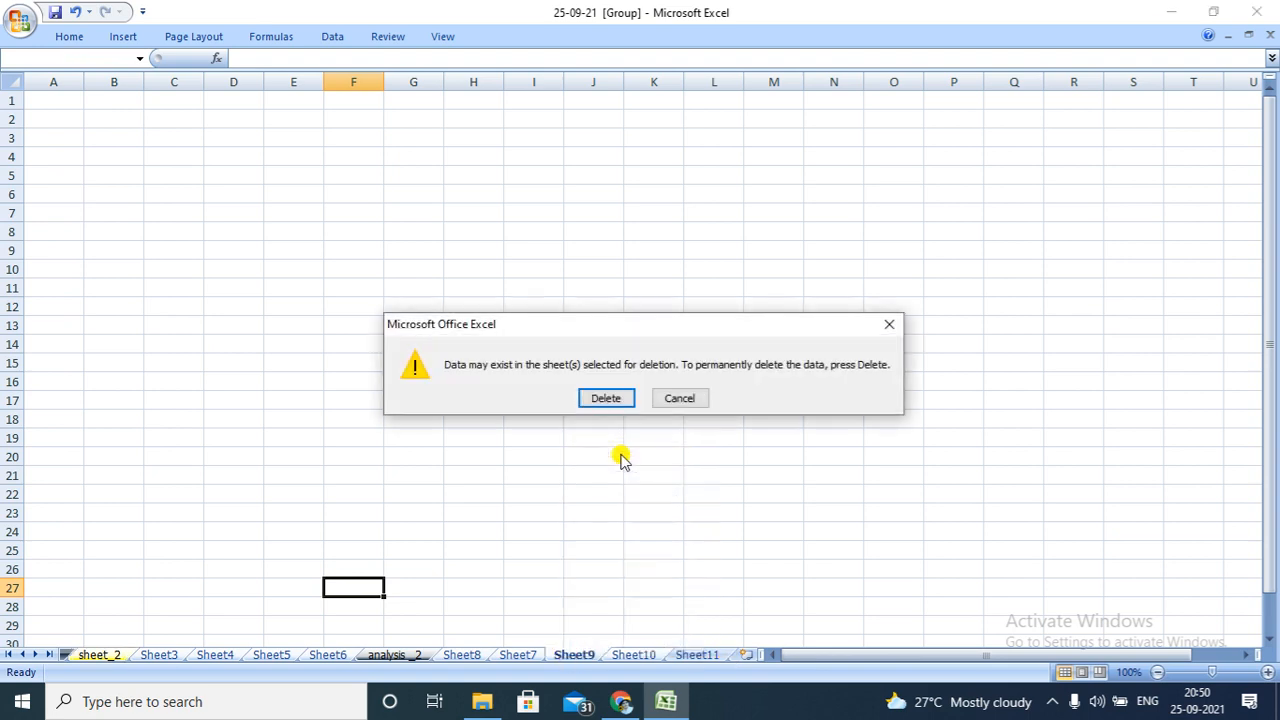
click(617, 398)
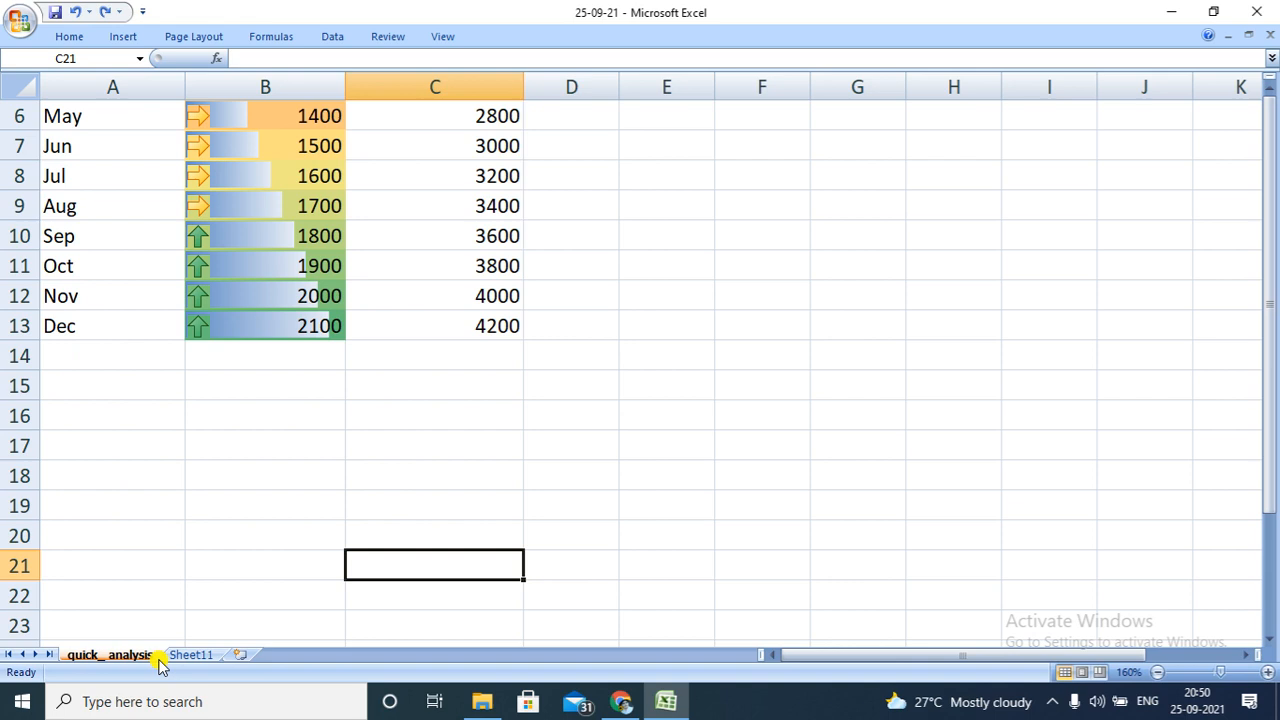
Delete the Sheet11 worksheet so that only quick_ analysis is kept
click(186, 656)
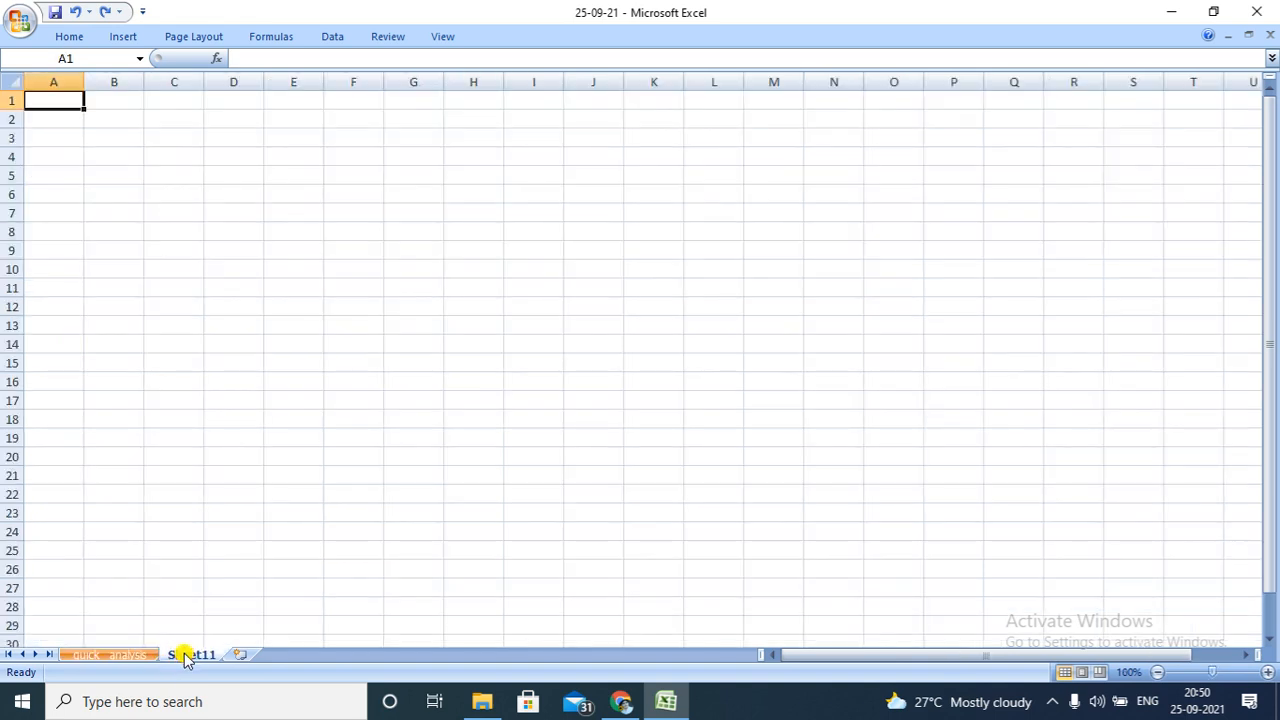
right_click(186, 656)
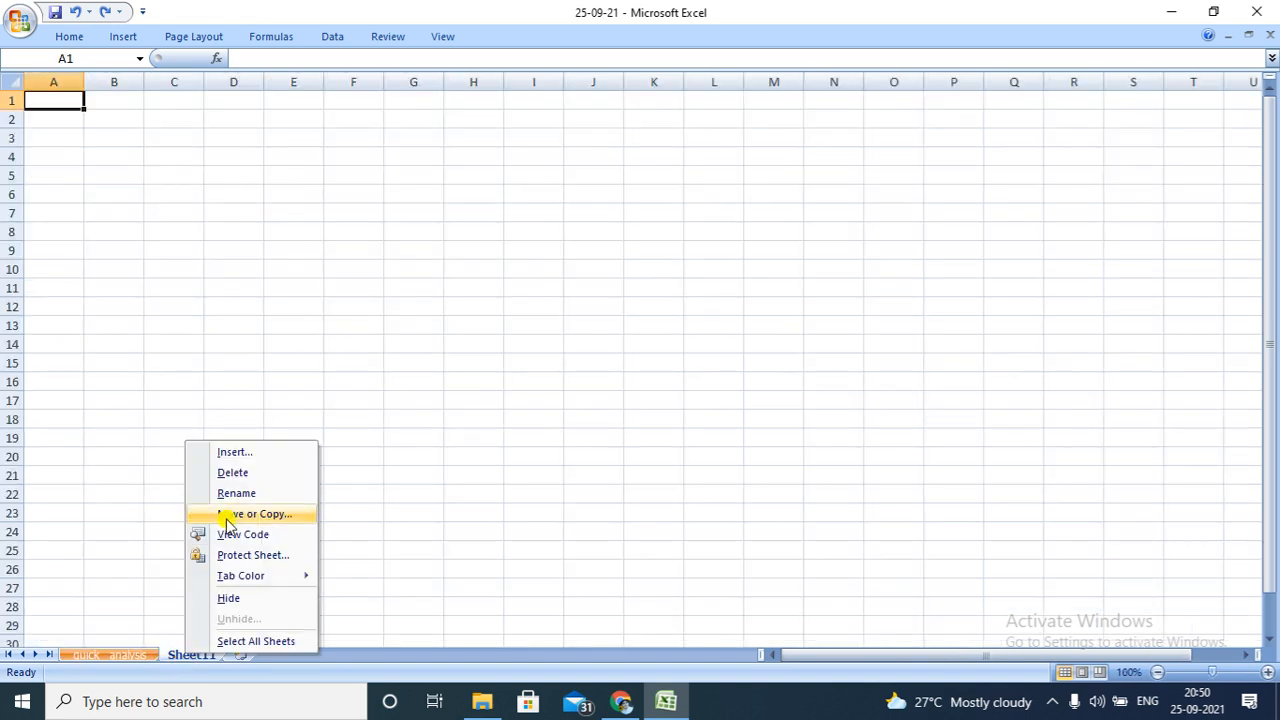
click(232, 476)
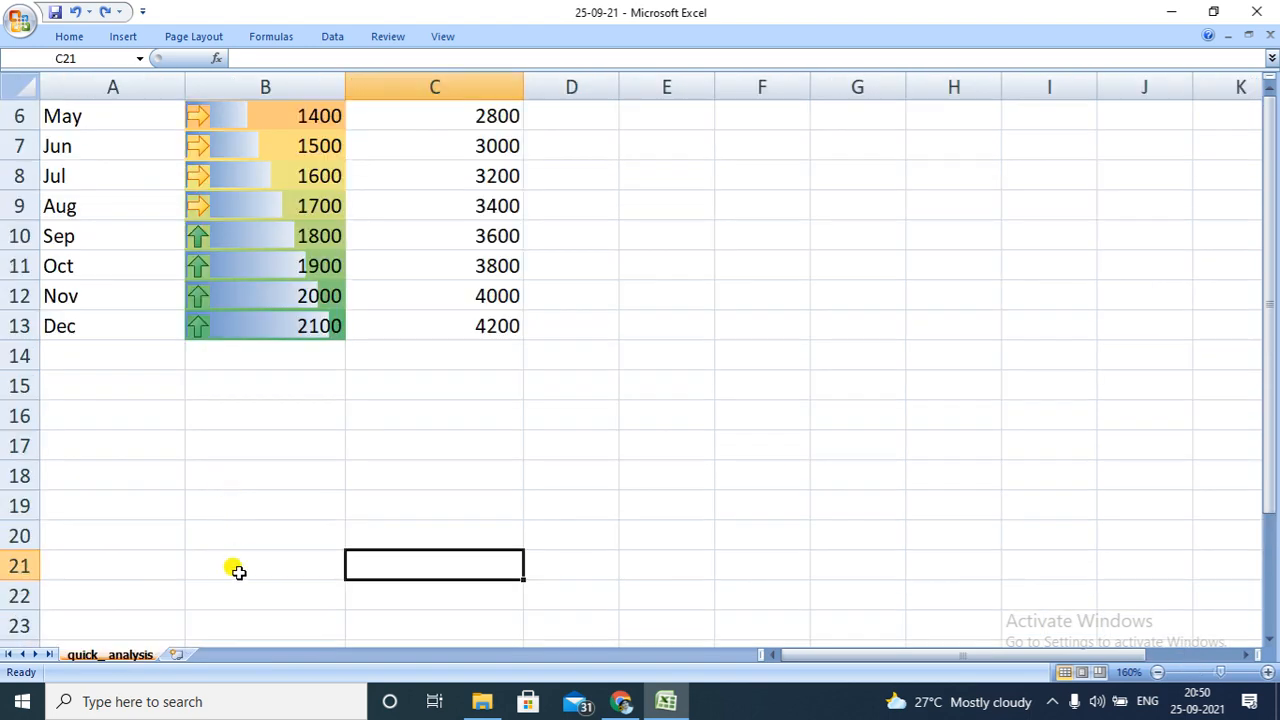
right_click(130, 656)
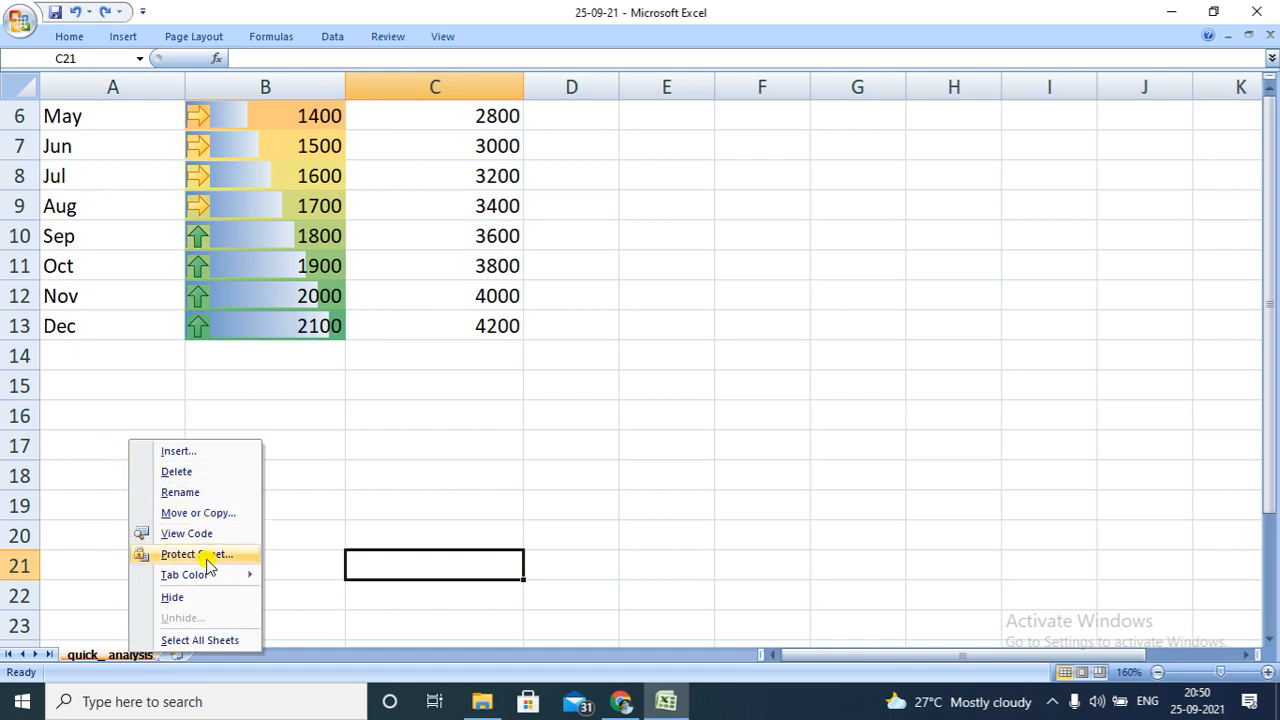
mouse_move(207, 577)
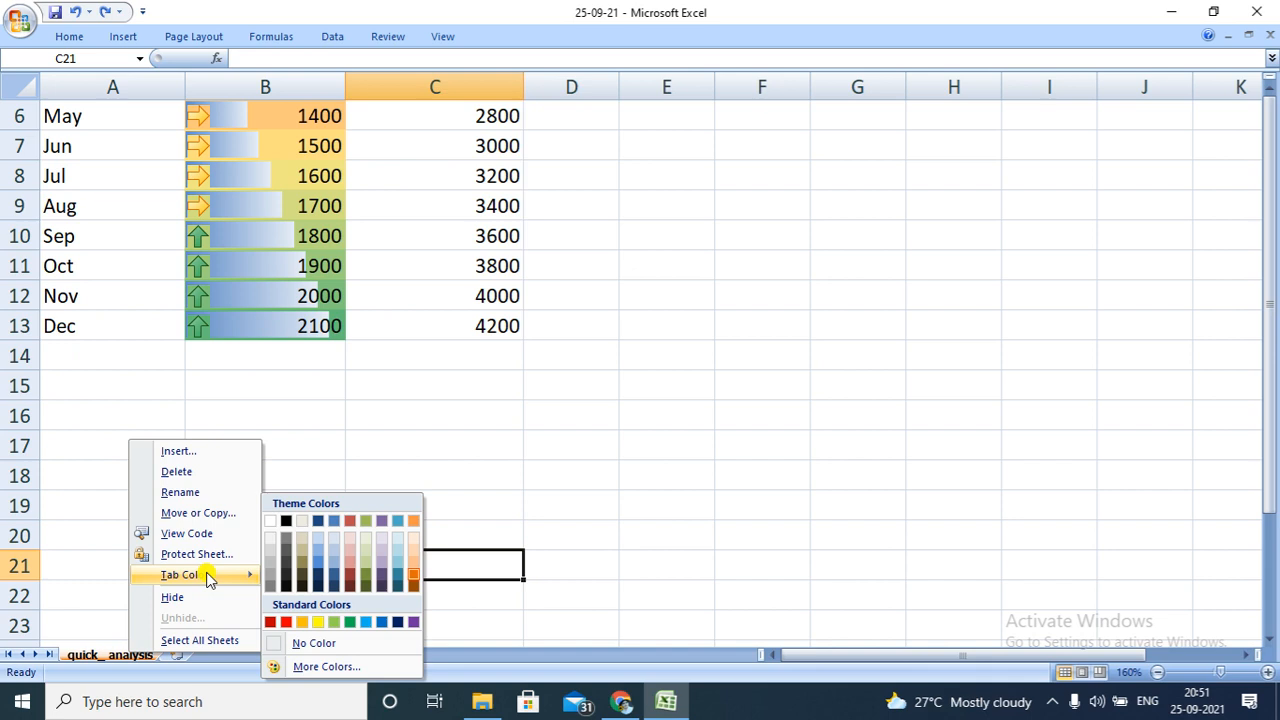
key(ctrl+F7)
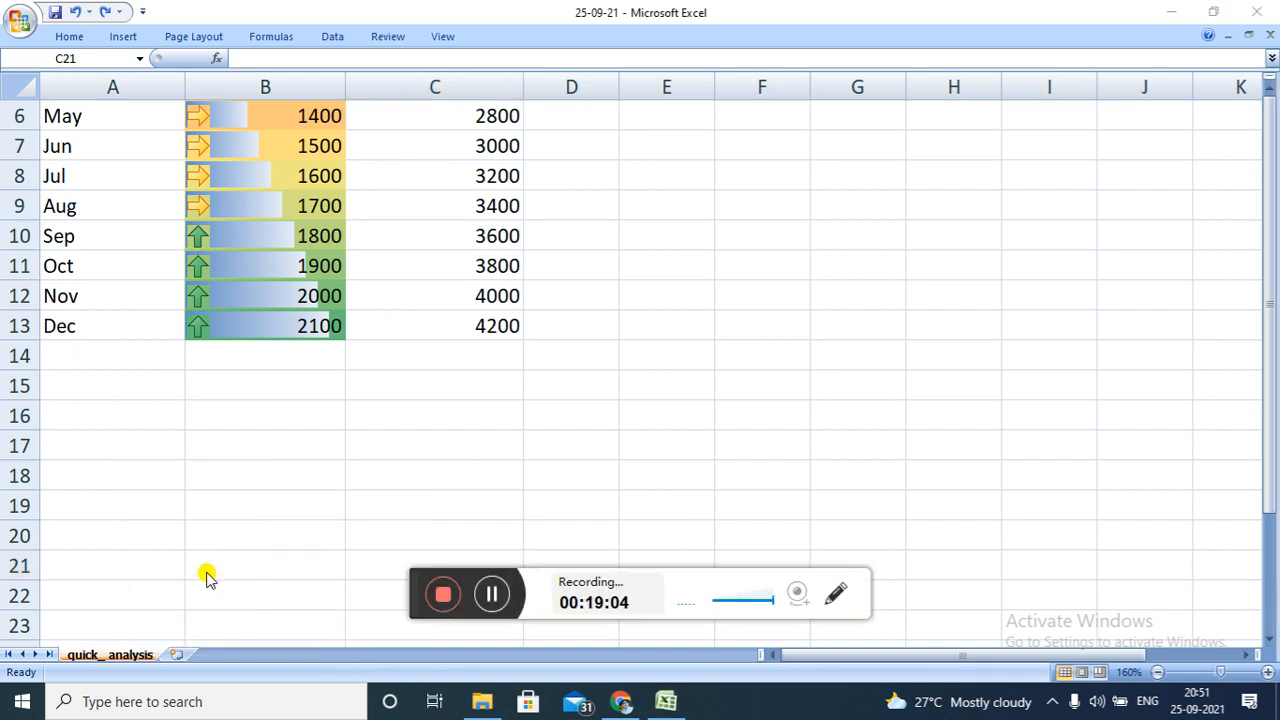